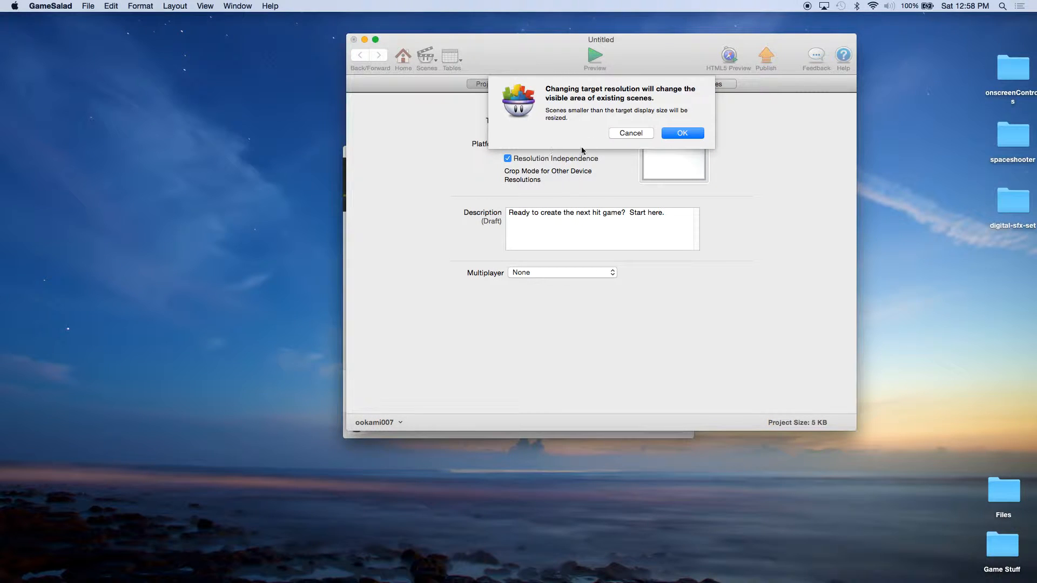
Step: Complete the project setup with platform iPhone 5 Portrait and title Variable Spawner 001, and open the Initial Scene
{"action": "left_click", "coordinate": [679, 135]}
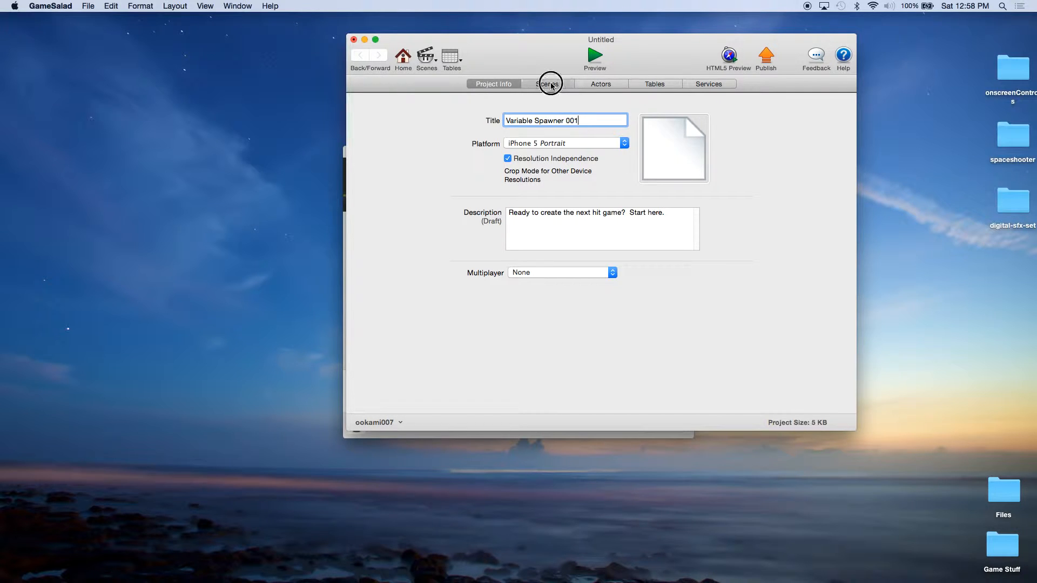
{"action": "left_click", "coordinate": [547, 85]}
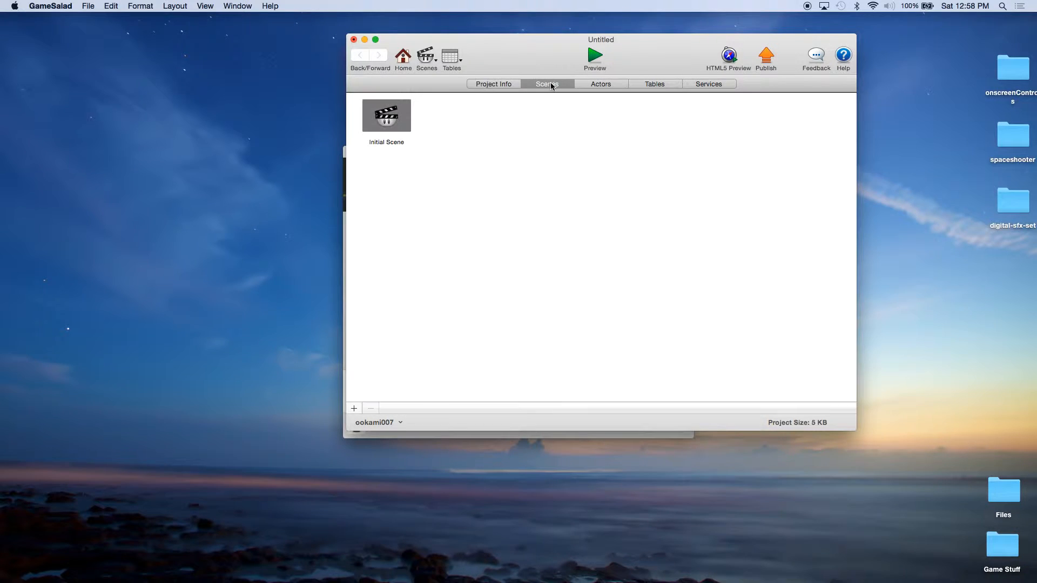
{"action": "double_click", "coordinate": [394, 115]}
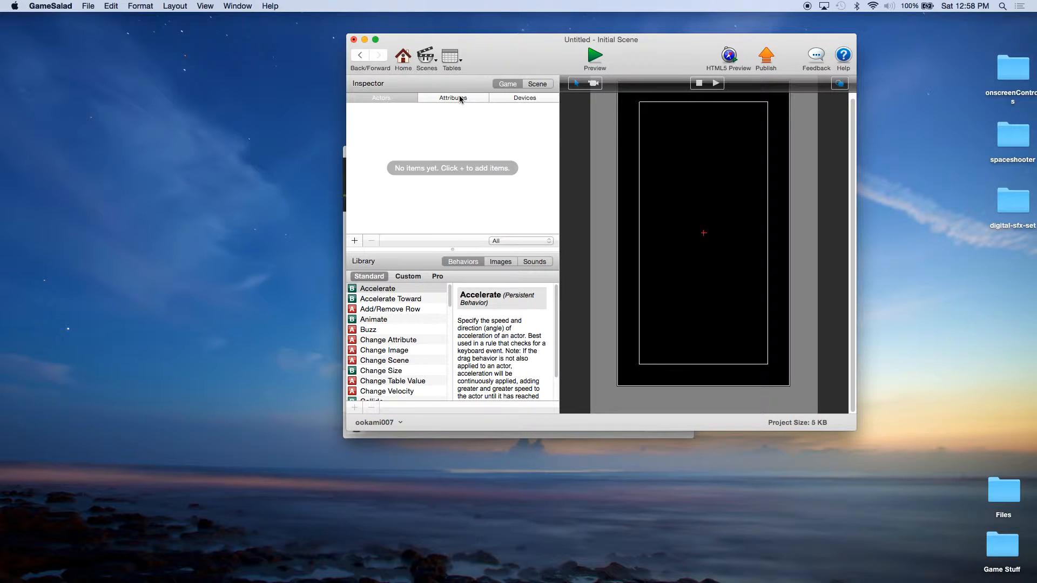
Step: Add a game attribute of type real and name it spawnInterval
{"action": "left_click", "coordinate": [459, 97]}
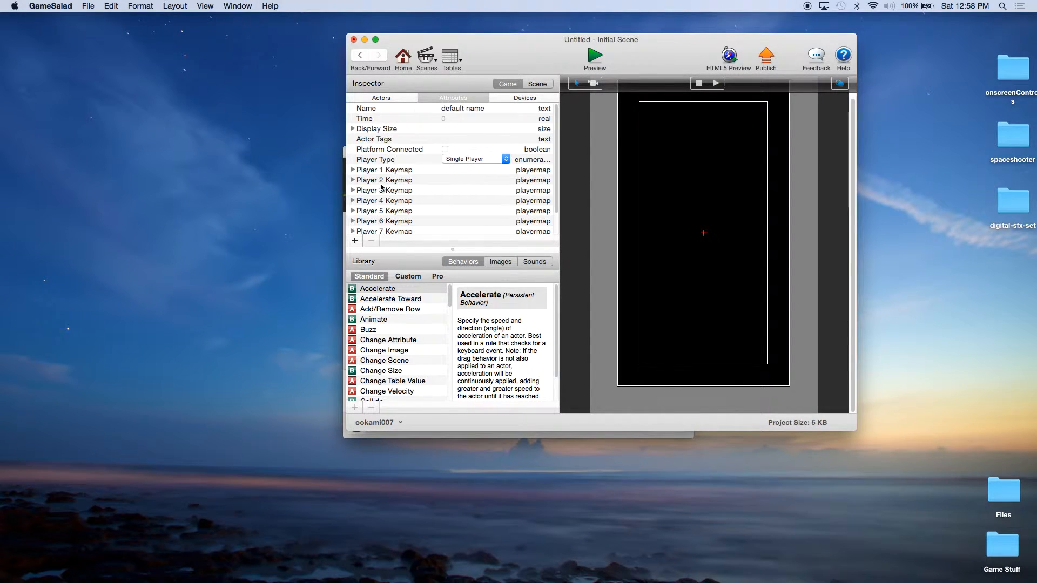
{"action": "scroll", "coordinate": [383, 223], "scroll_direction": "down", "scroll_amount": 2}
{"action": "left_click", "coordinate": [354, 241]}
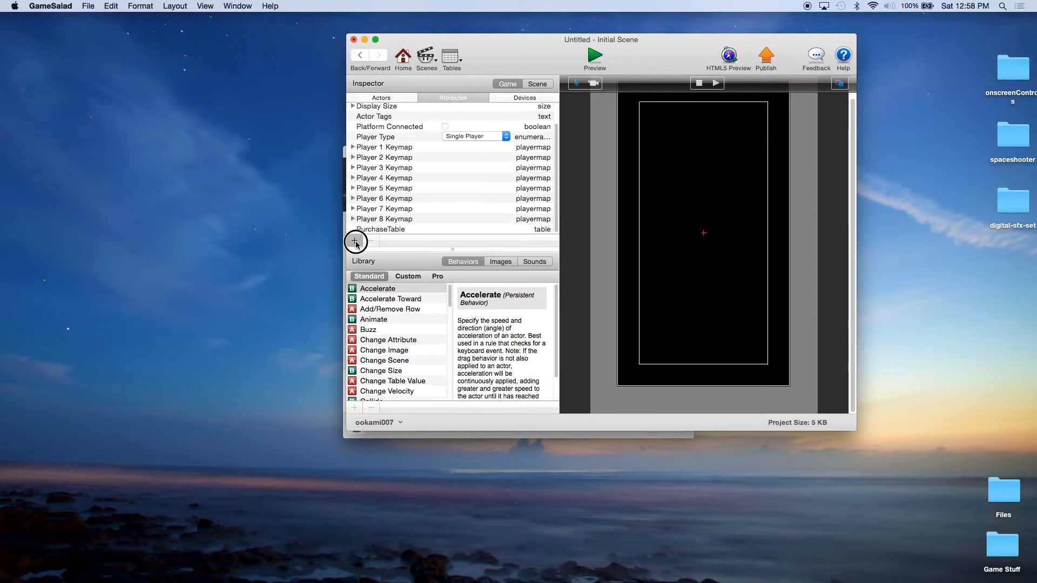
{"action": "left_click", "coordinate": [607, 111]}
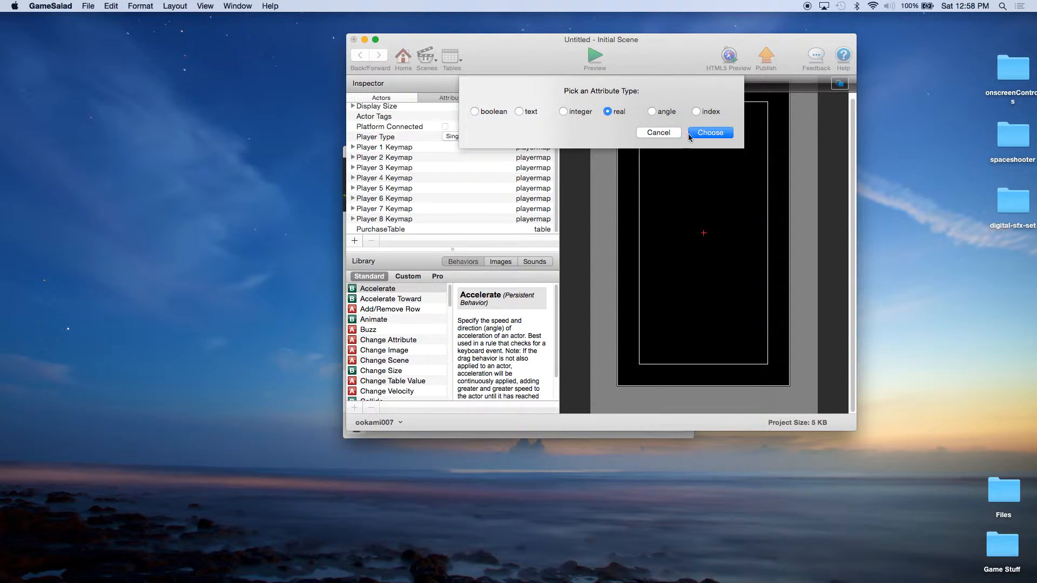
{"action": "left_click", "coordinate": [709, 133]}
{"action": "double_click", "coordinate": [394, 229]}
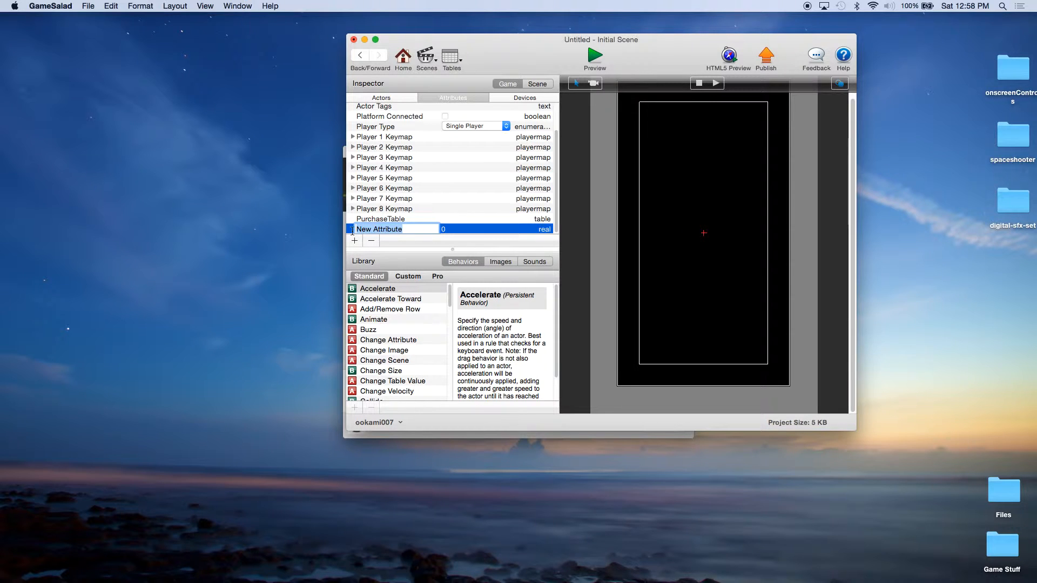
{"action": "type", "text": "spawnInterval"}
{"action": "key", "text": "Return"}
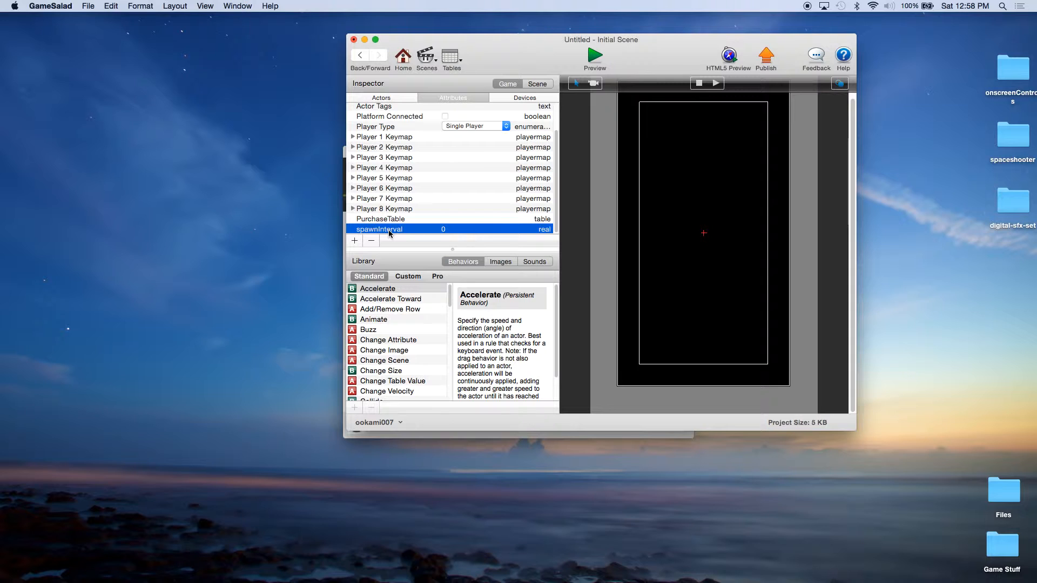
Step: Create a new actor in the project's actor list and name it Spawner
{"action": "left_click", "coordinate": [404, 59]}
{"action": "left_click", "coordinate": [602, 88]}
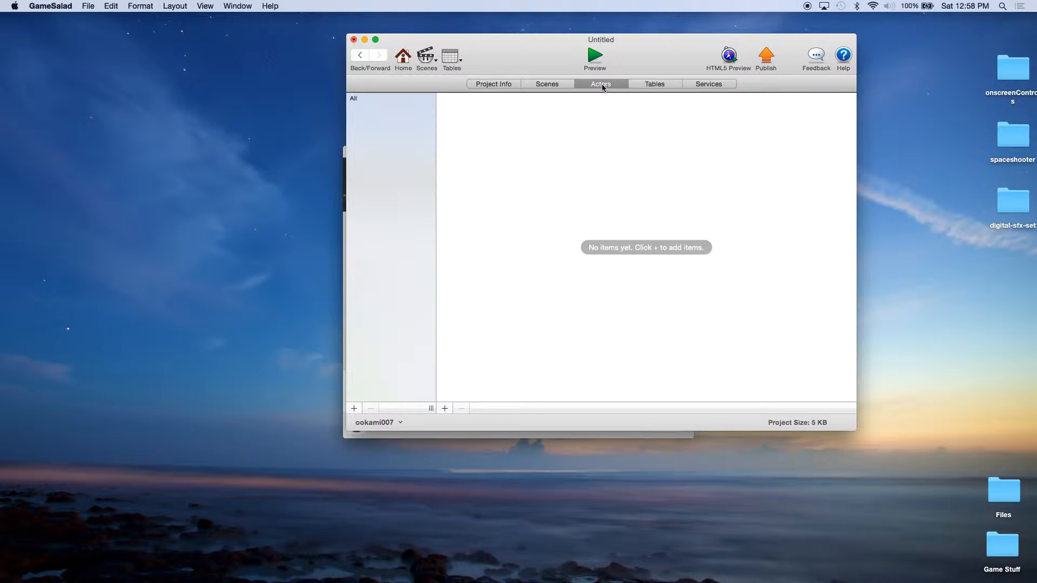
{"action": "left_click", "coordinate": [444, 408]}
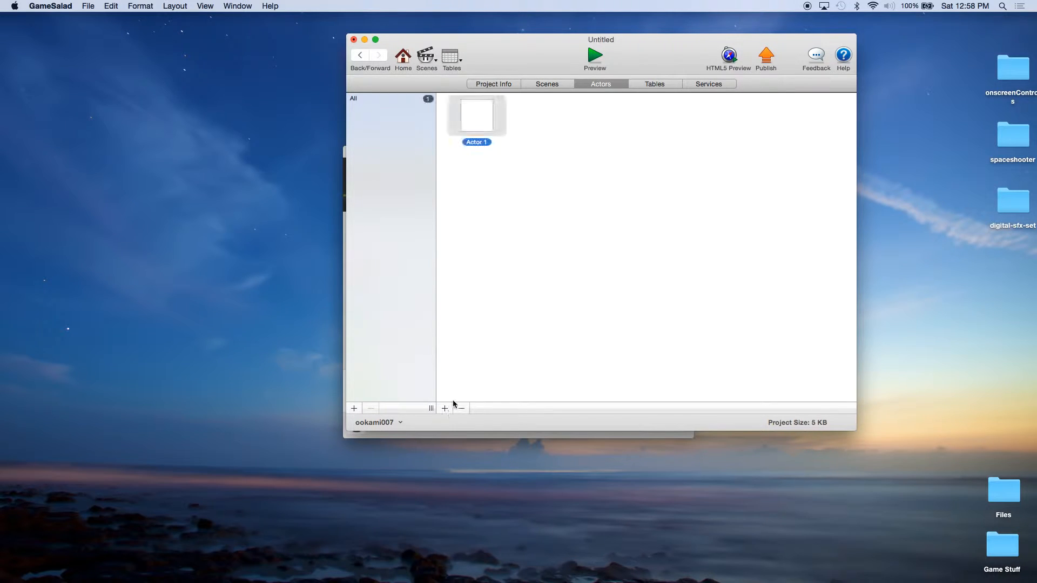
{"action": "left_click", "coordinate": [469, 142]}
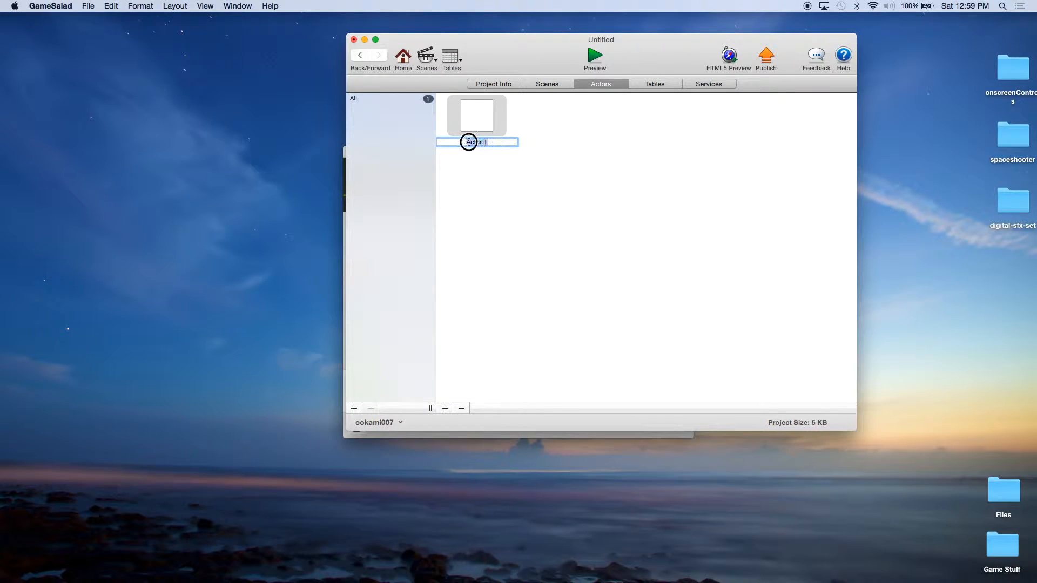
{"action": "type", "text": "Spawner"}
{"action": "key", "text": "Return"}
{"action": "left_click", "coordinate": [514, 185]}
Step: Create a second actor and name it Enemy
{"action": "left_click", "coordinate": [445, 408]}
{"action": "left_click", "coordinate": [572, 142]}
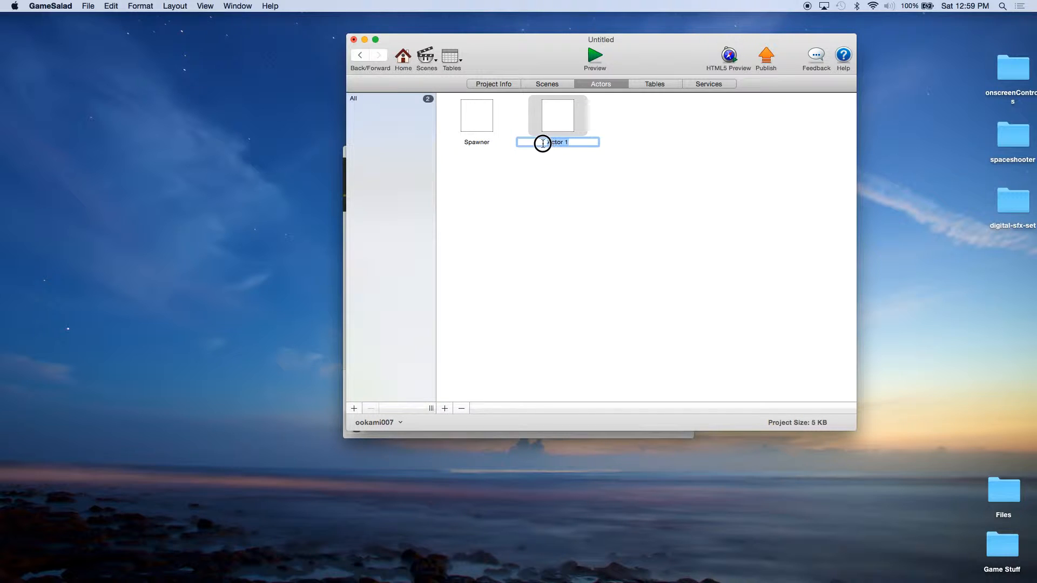
{"action": "type", "text": "Enemy"}
{"action": "key", "text": "Return"}
{"action": "left_click", "coordinate": [589, 221]}
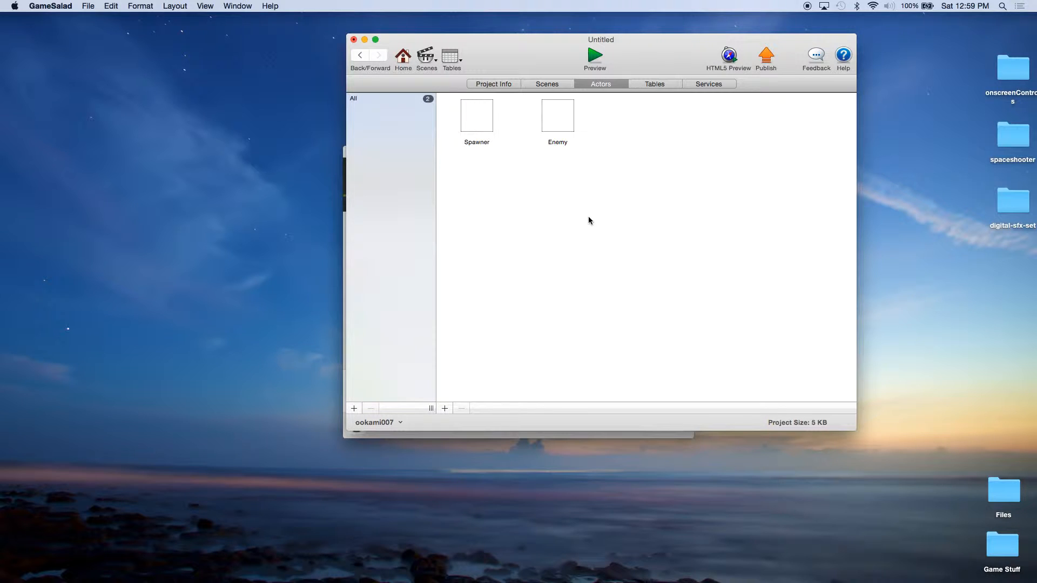
Step: Create a third actor and name it Display1
{"action": "left_click", "coordinate": [445, 409]}
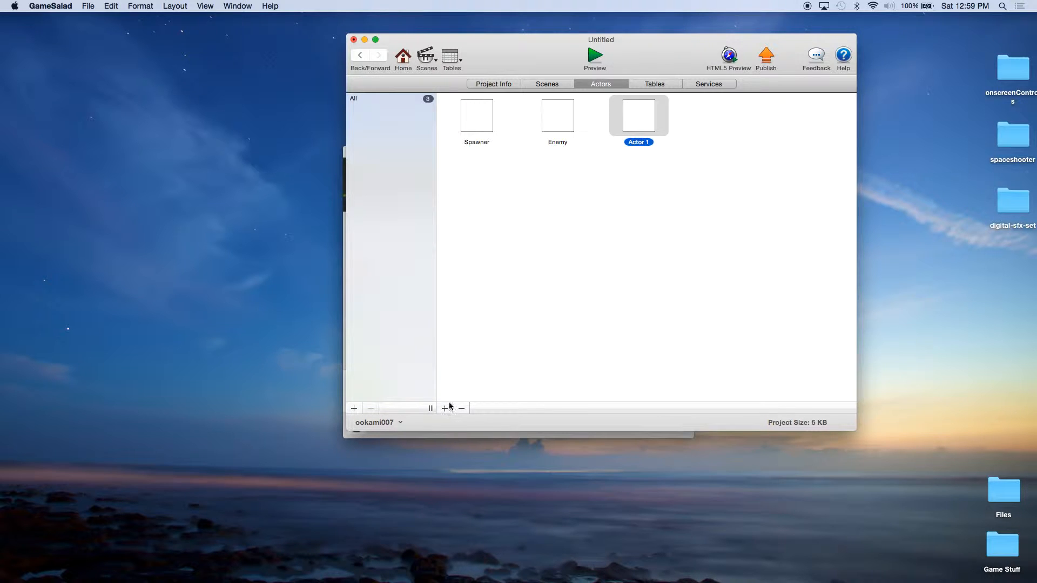
{"action": "left_click", "coordinate": [649, 143]}
{"action": "left_click", "coordinate": [649, 143]}
{"action": "type", "text": "Display1"}
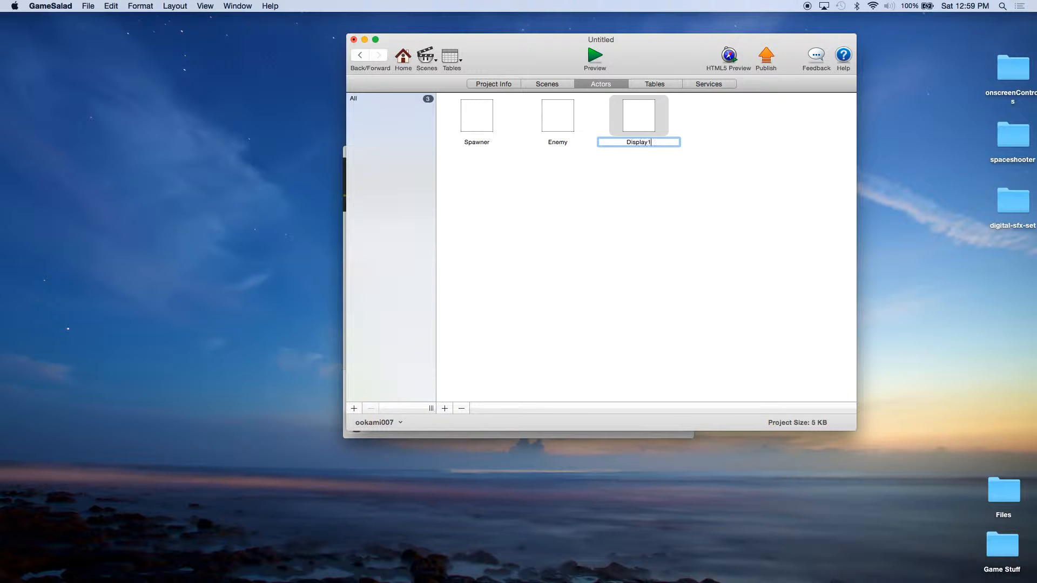
Step: Give the Display1 actor a Change Attribute behavior that sets self.Color.Alpha to 0
{"action": "double_click", "coordinate": [638, 123]}
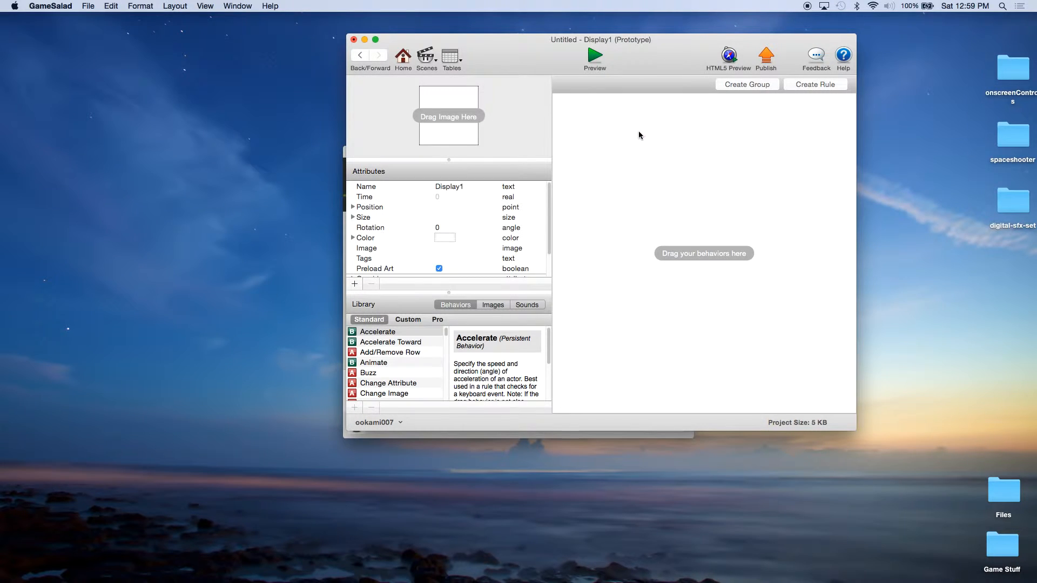
{"action": "scroll", "coordinate": [430, 362], "scroll_direction": "down", "scroll_amount": 10}
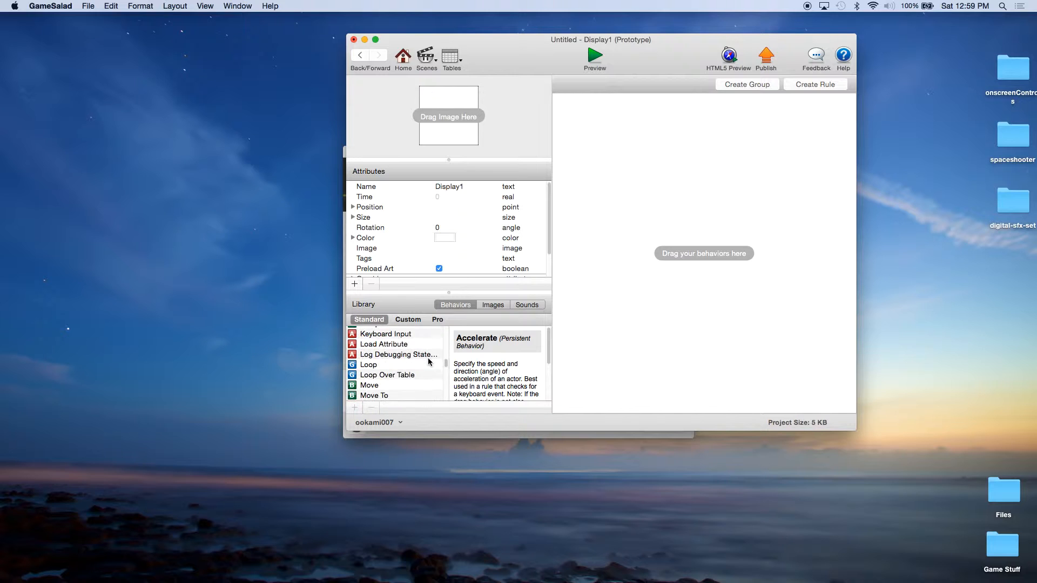
{"action": "scroll", "coordinate": [426, 372], "scroll_direction": "down", "scroll_amount": 5}
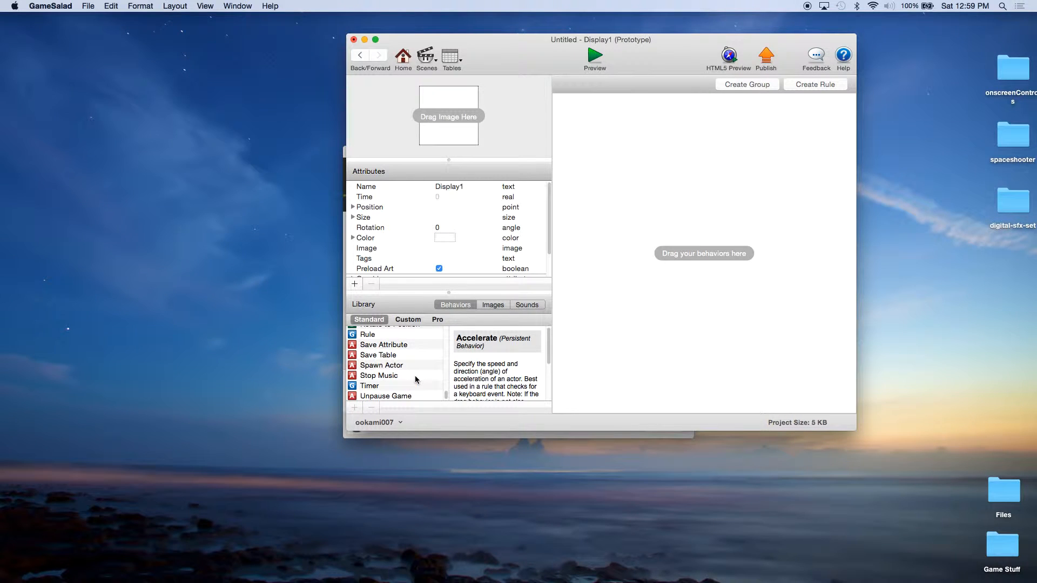
{"action": "scroll", "coordinate": [415, 375], "scroll_direction": "up", "scroll_amount": 15}
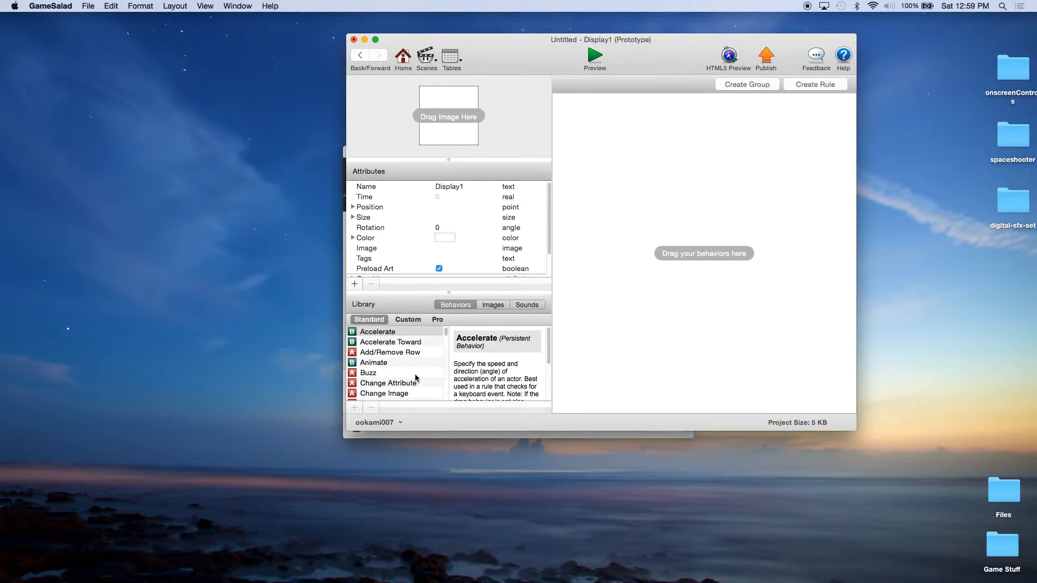
{"action": "left_click_drag", "start_coordinate": [414, 382], "coordinate": [694, 132]}
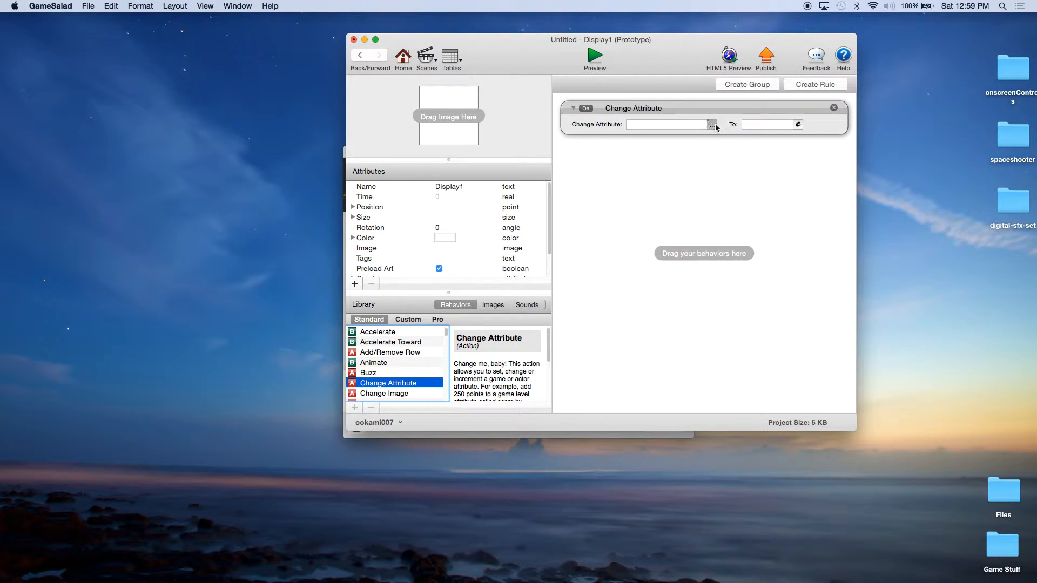
{"action": "left_click", "coordinate": [714, 126]}
{"action": "left_click", "coordinate": [727, 153]}
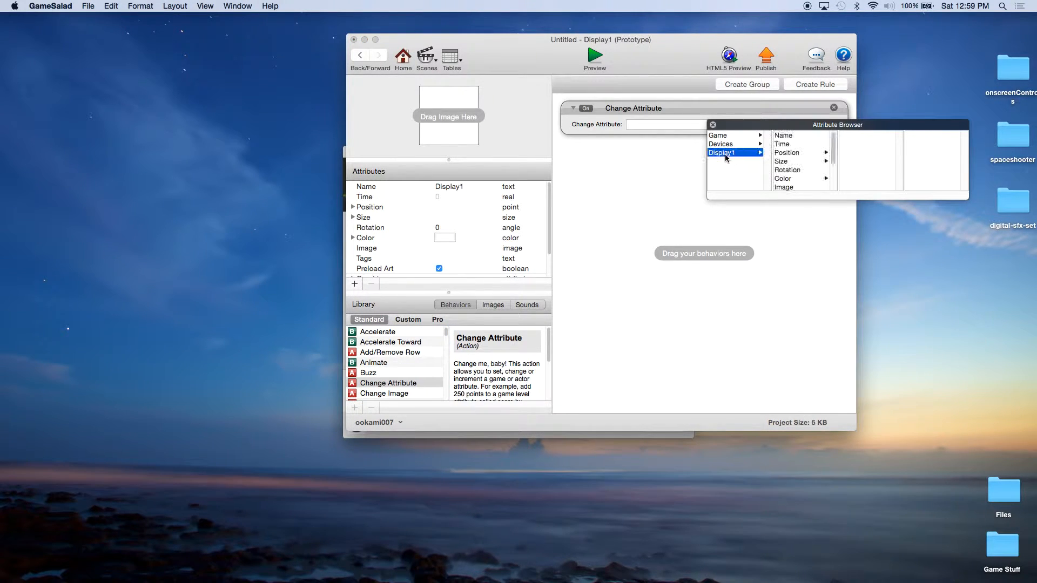
{"action": "left_click", "coordinate": [794, 179]}
{"action": "double_click", "coordinate": [853, 161]}
{"action": "left_click", "coordinate": [768, 126]}
{"action": "type", "text": "0"}
{"action": "key", "text": "Return"}
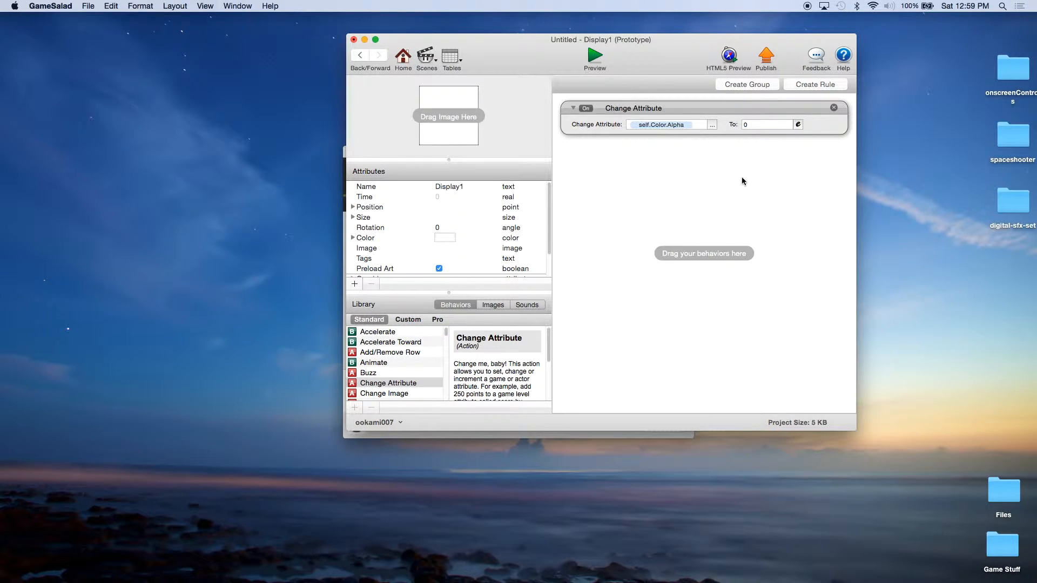
Step: Add a Display Text behavior to Display1 with the text expression "Interval: "..game.spawnInterval
{"action": "scroll", "coordinate": [435, 354], "scroll_direction": "down", "scroll_amount": 1}
{"action": "scroll", "coordinate": [435, 354], "scroll_direction": "down", "scroll_amount": 3}
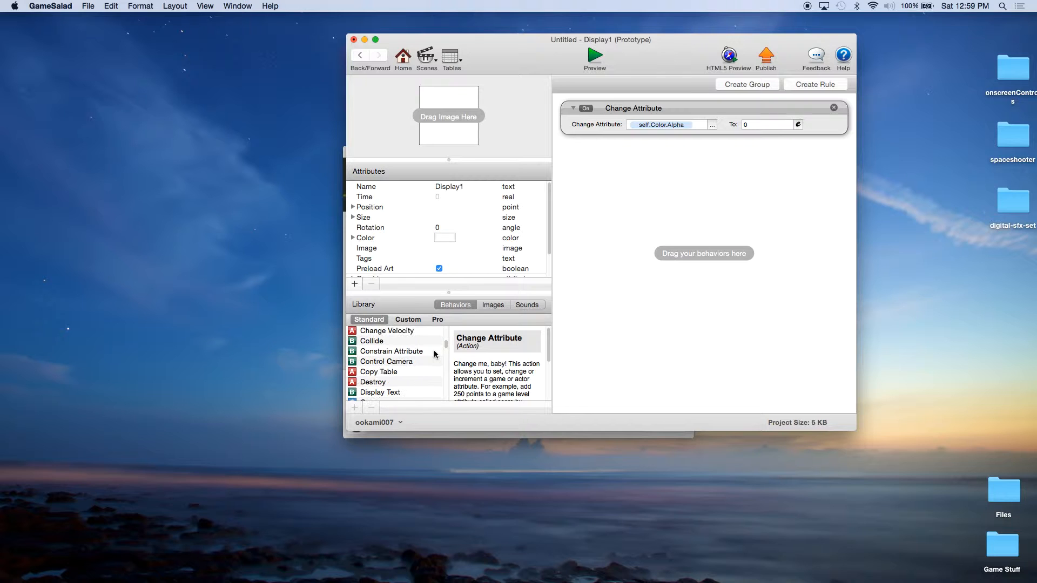
{"action": "left_click_drag", "start_coordinate": [399, 391], "coordinate": [642, 188]}
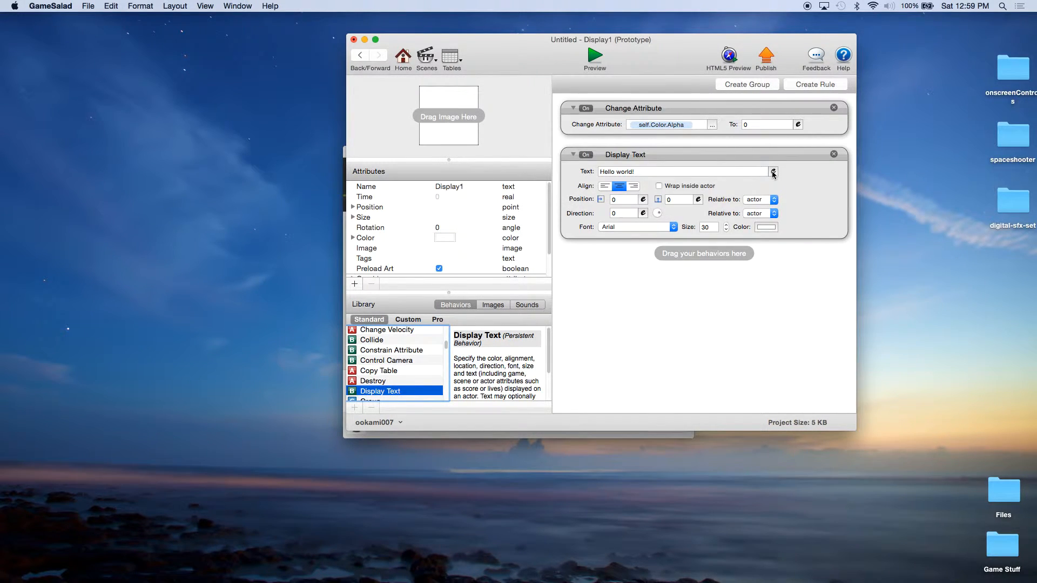
{"action": "left_click", "coordinate": [773, 171]}
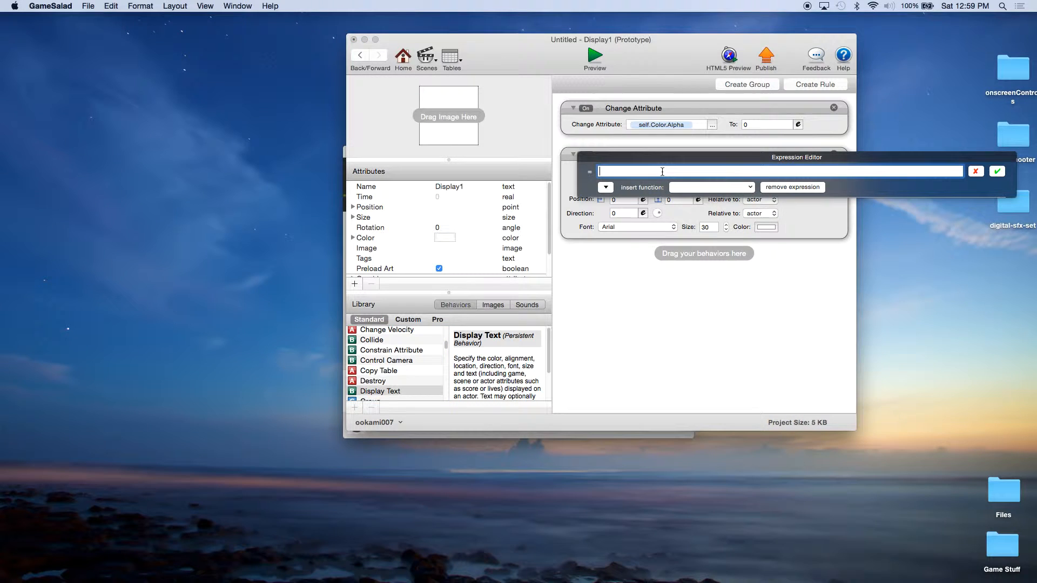
{"action": "type", "text": "\"Interval: \".."}
{"action": "left_click", "coordinate": [606, 187]}
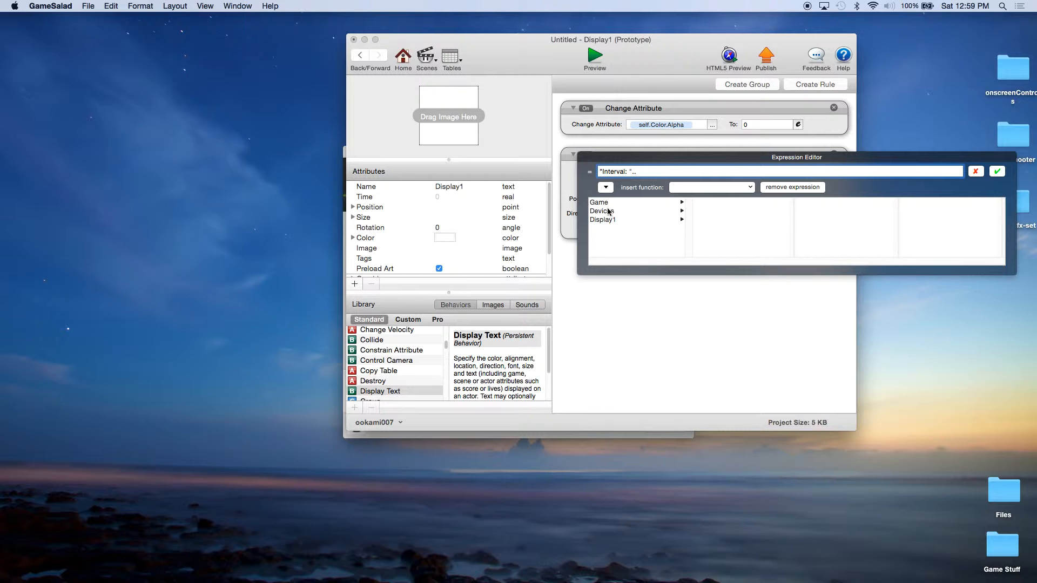
{"action": "left_click", "coordinate": [608, 205]}
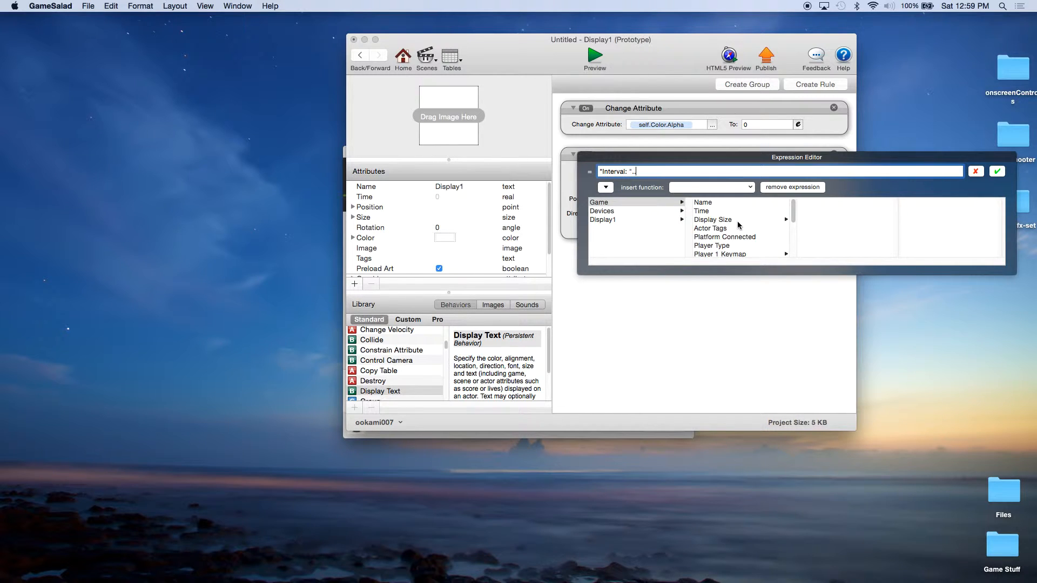
{"action": "scroll", "coordinate": [738, 221], "scroll_direction": "down", "scroll_amount": 5}
{"action": "left_click", "coordinate": [714, 254]}
{"action": "left_click", "coordinate": [996, 171]}
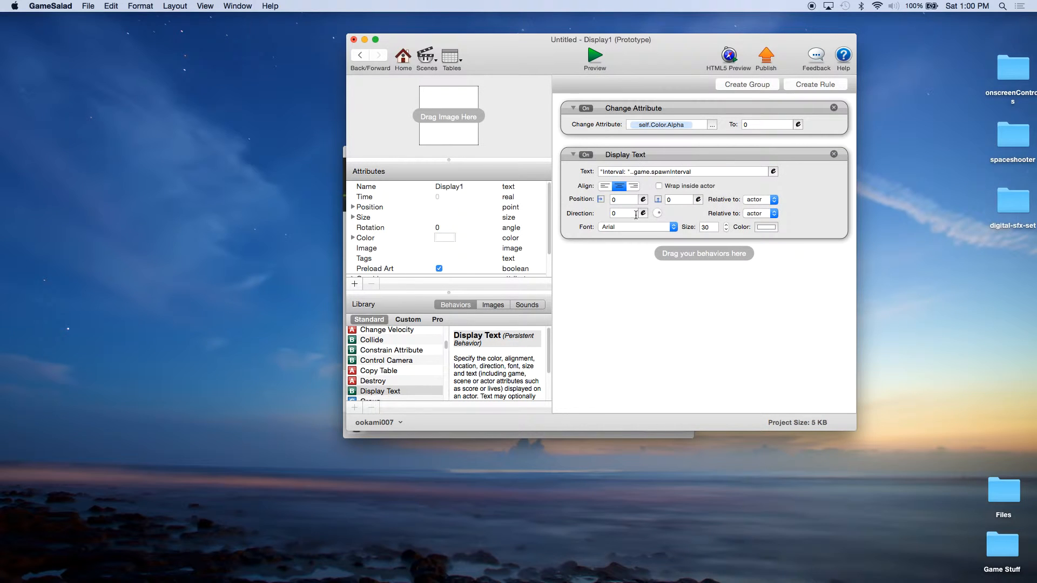
Step: Set the Display1 actor's color to Magenta
{"action": "left_click", "coordinate": [449, 237]}
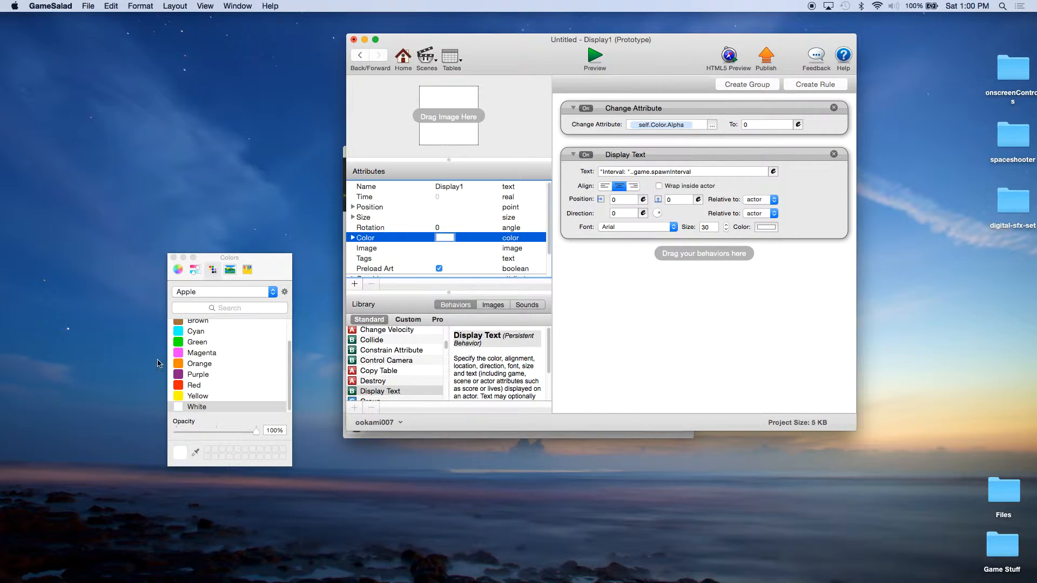
{"action": "left_click", "coordinate": [183, 353]}
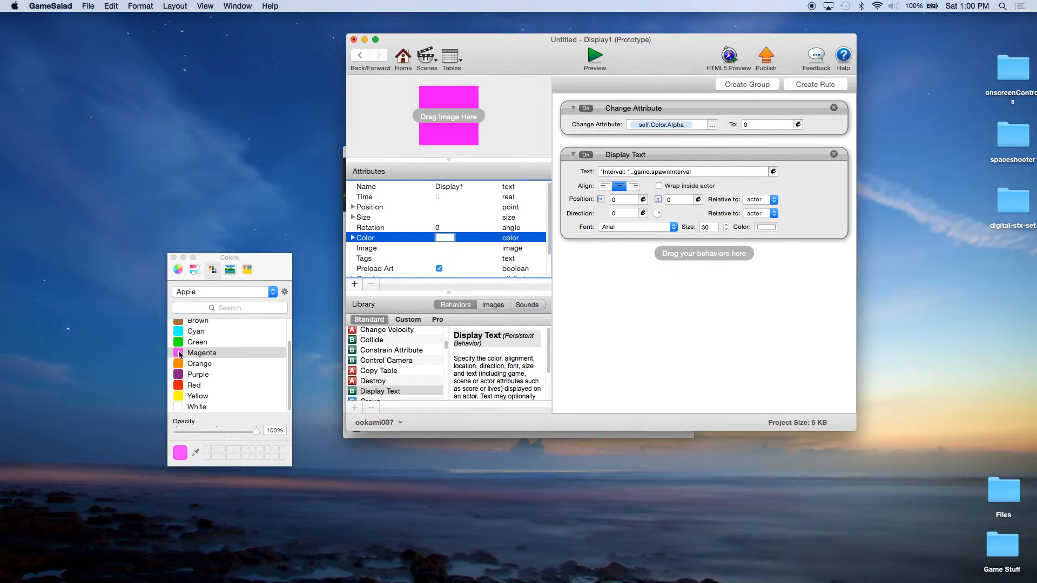
{"action": "left_click", "coordinate": [174, 258]}
{"action": "left_click", "coordinate": [640, 304]}
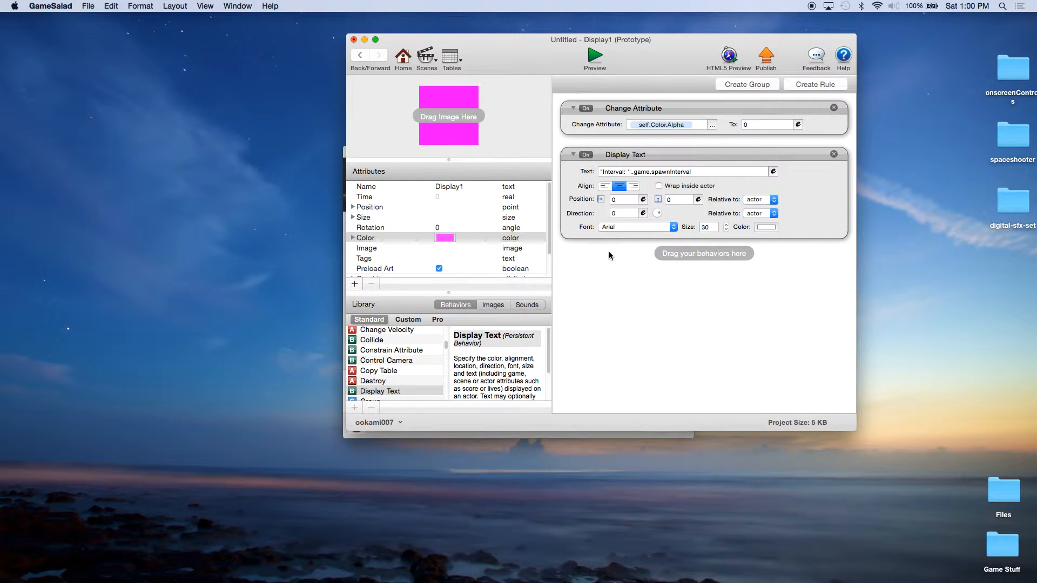
Step: Place Display1 in the lower-left corner of the Initial Scene and resize it to a wide, short bar
{"action": "left_click", "coordinate": [403, 60]}
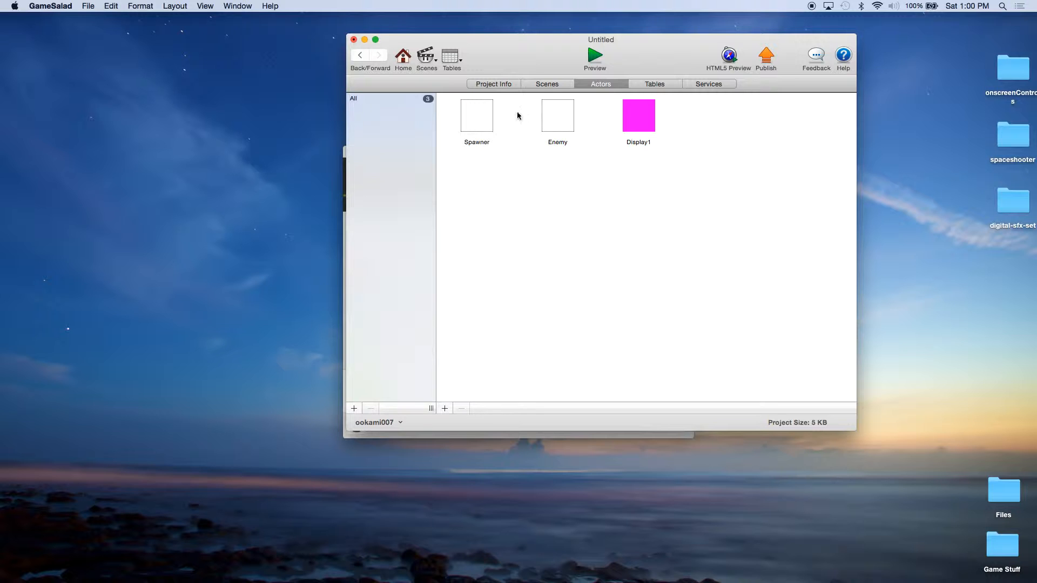
{"action": "left_click", "coordinate": [540, 85]}
{"action": "double_click", "coordinate": [386, 116]}
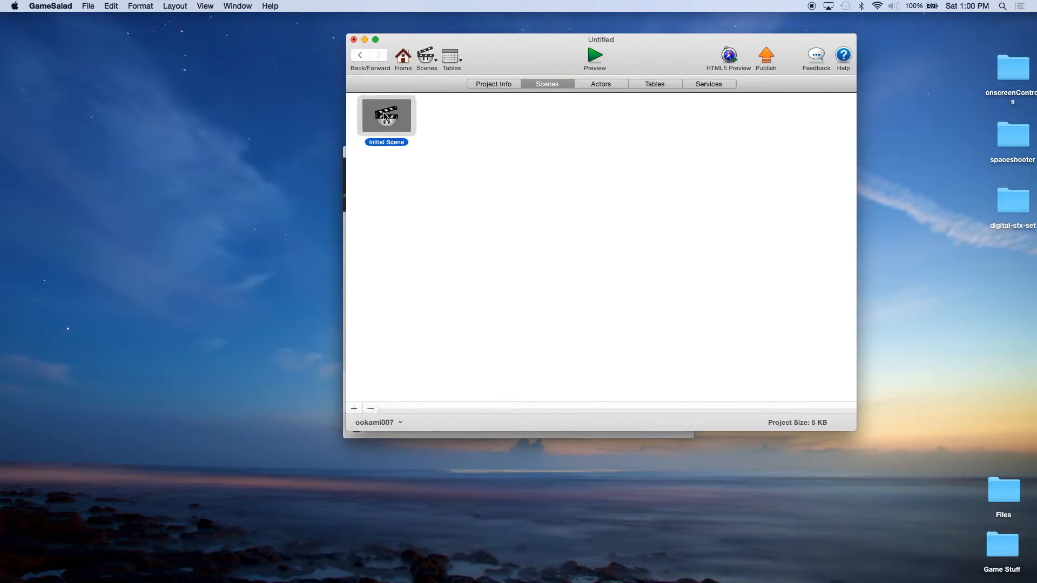
{"action": "left_click_drag", "start_coordinate": [387, 180], "coordinate": [642, 372]}
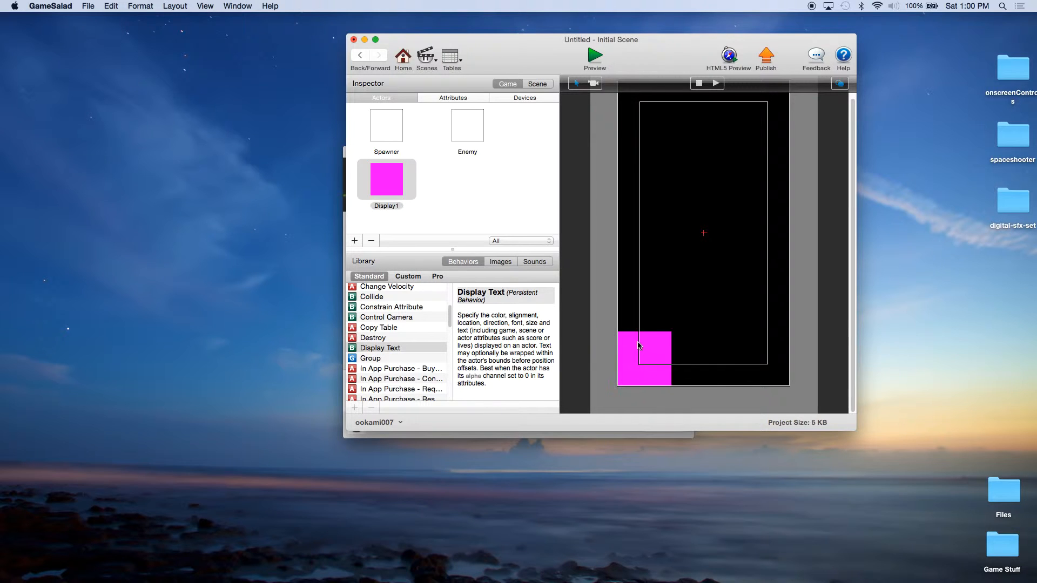
{"action": "left_click_drag", "start_coordinate": [642, 336], "coordinate": [685, 374]}
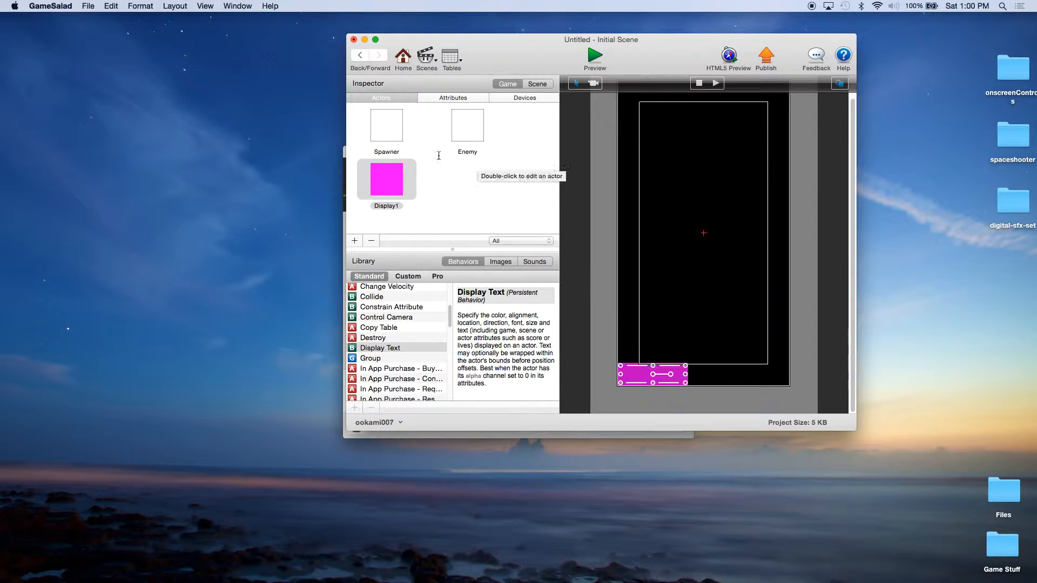
Step: Open the Enemy actor for editing and add an Accelerate behavior to it
{"action": "double_click", "coordinate": [469, 131]}
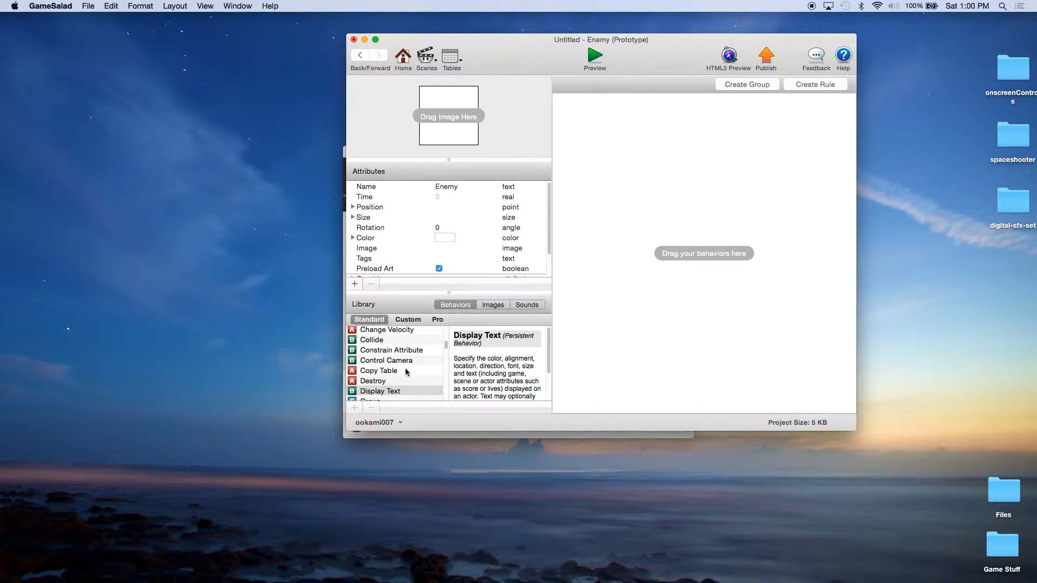
{"action": "scroll", "coordinate": [397, 362], "scroll_direction": "up", "scroll_amount": 2}
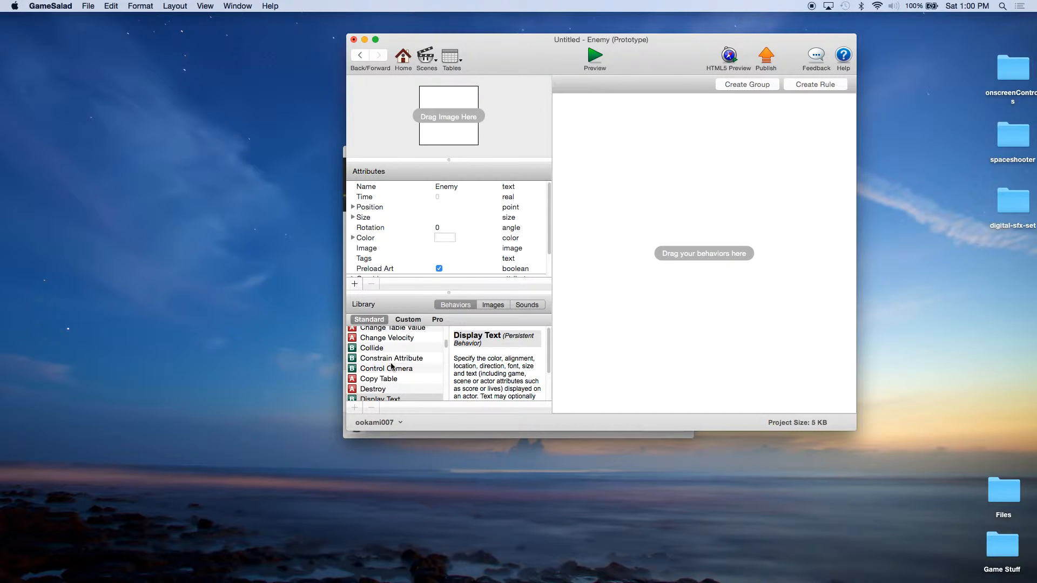
{"action": "scroll", "coordinate": [392, 367], "scroll_direction": "up", "scroll_amount": 5}
{"action": "left_click_drag", "start_coordinate": [378, 332], "coordinate": [669, 129]}
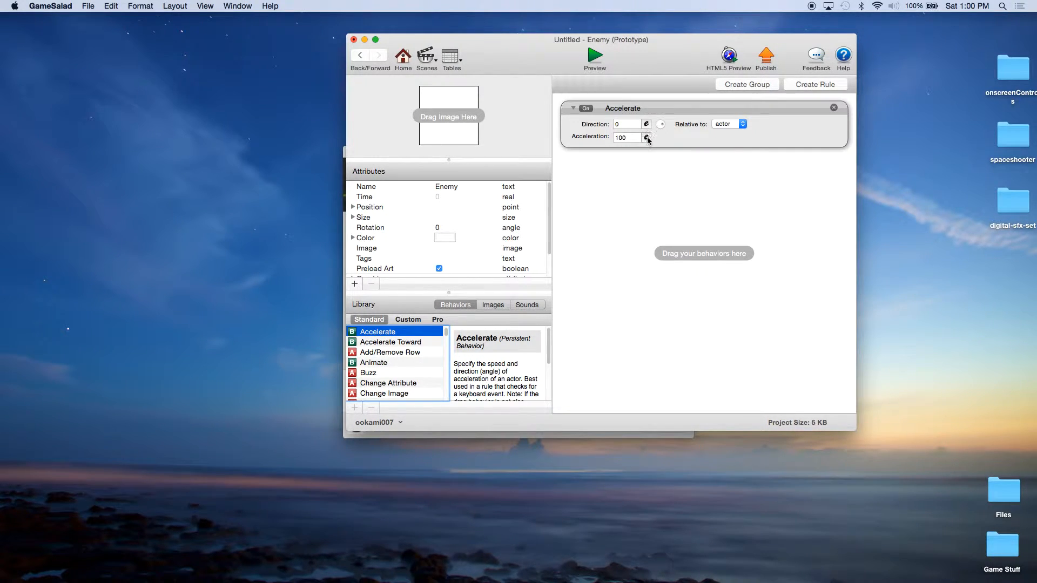
Step: Set the Accelerate behavior's direction to 270 relative to the scene, with an acceleration of 800
{"action": "left_click", "coordinate": [626, 124]}
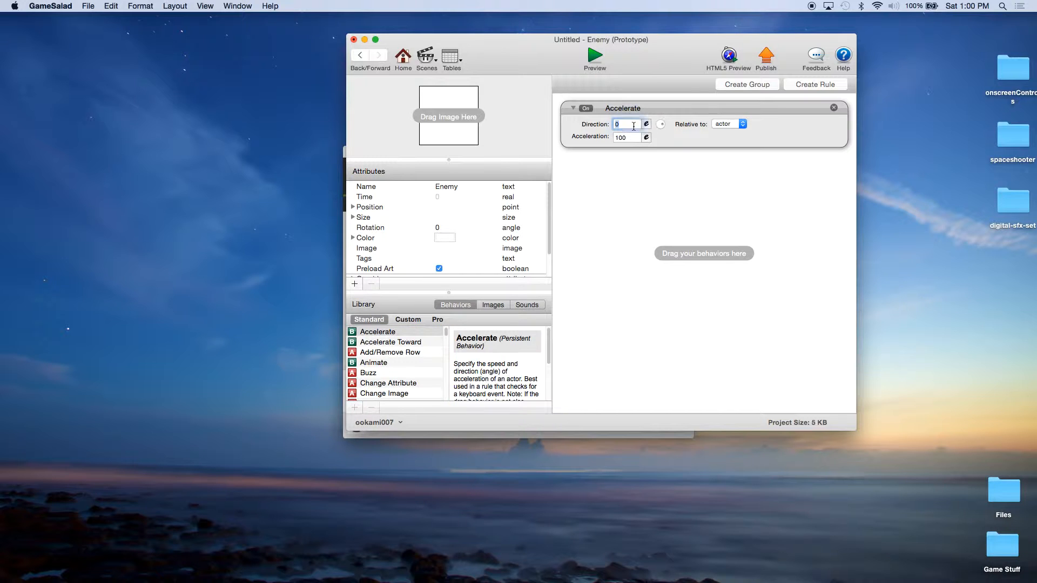
{"action": "type", "text": "270"}
{"action": "left_click", "coordinate": [692, 148]}
{"action": "left_click", "coordinate": [732, 125]}
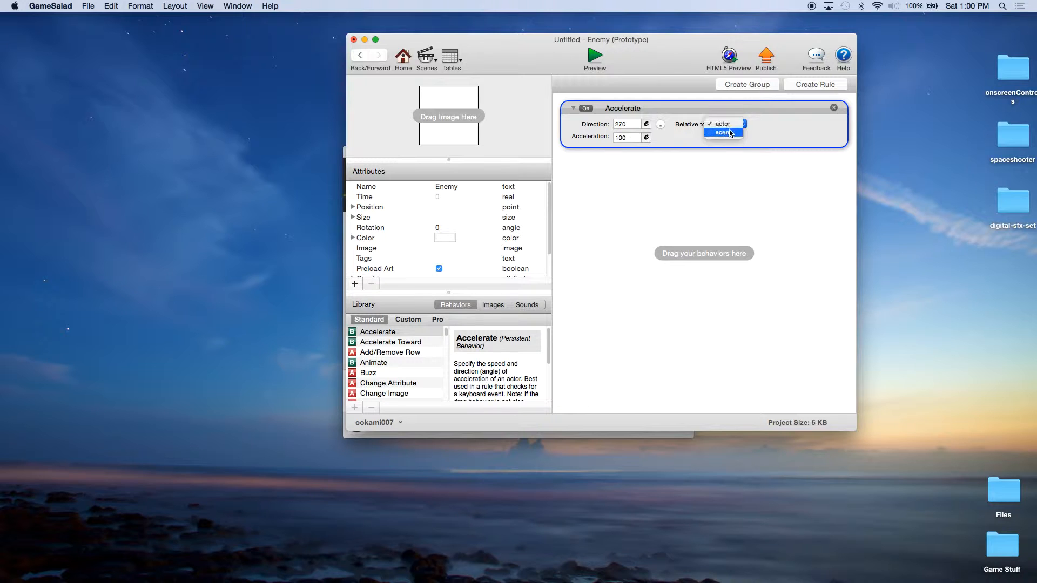
{"action": "double_click", "coordinate": [631, 137]}
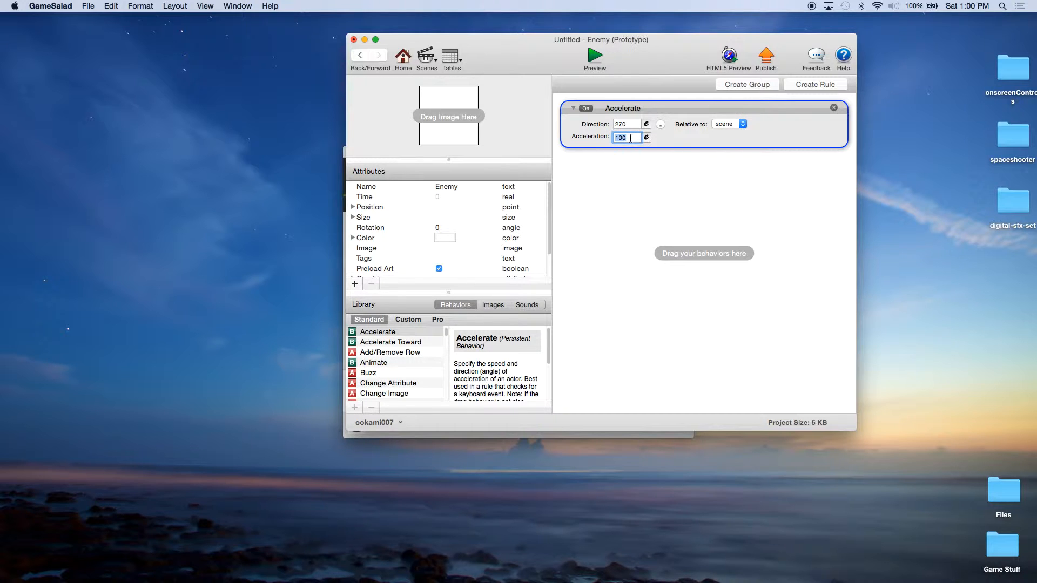
{"action": "type", "text": "800"}
{"action": "left_click", "coordinate": [669, 163]}
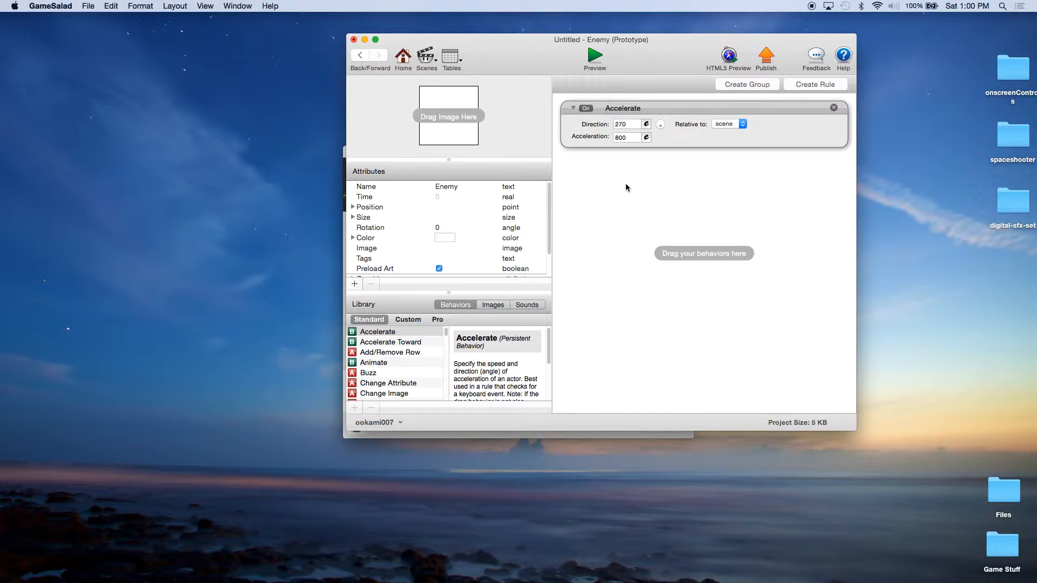
Step: Add a rule to the Enemy actor with an attribute condition that checks self.Position.Y
{"action": "left_click", "coordinate": [825, 87]}
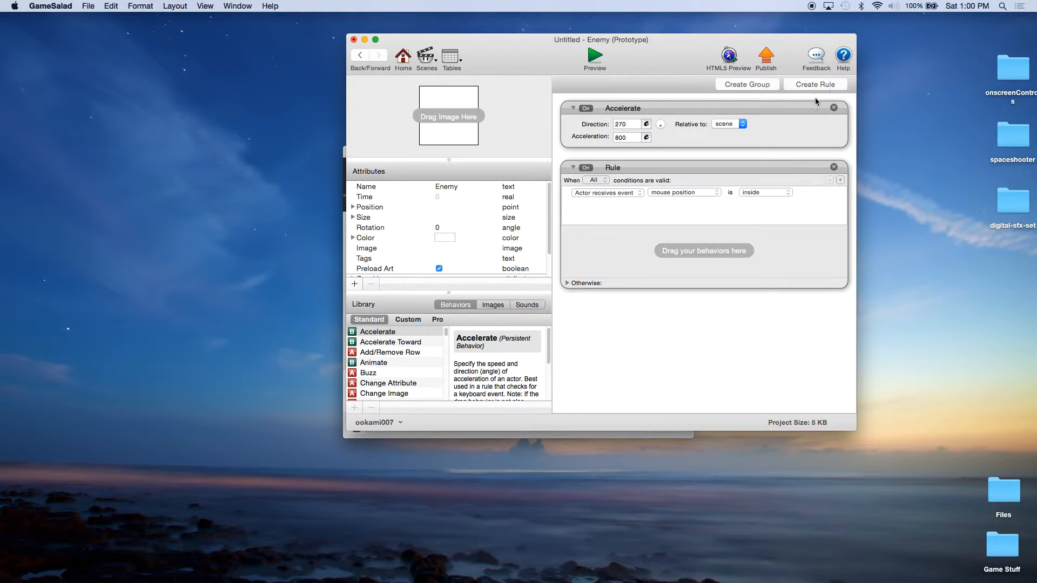
{"action": "left_click", "coordinate": [624, 192]}
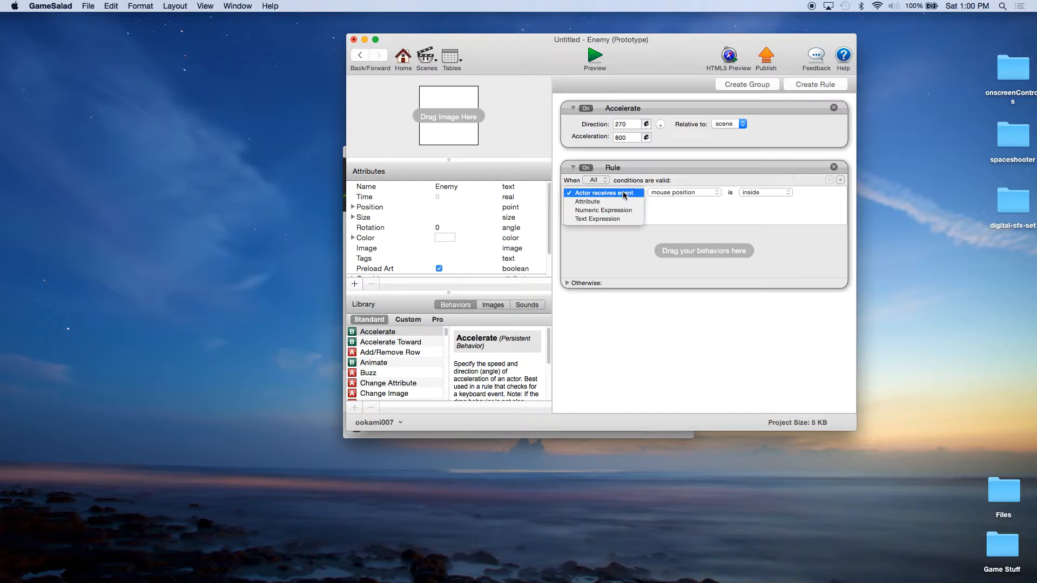
{"action": "left_click", "coordinate": [599, 199]}
{"action": "left_click", "coordinate": [716, 194]}
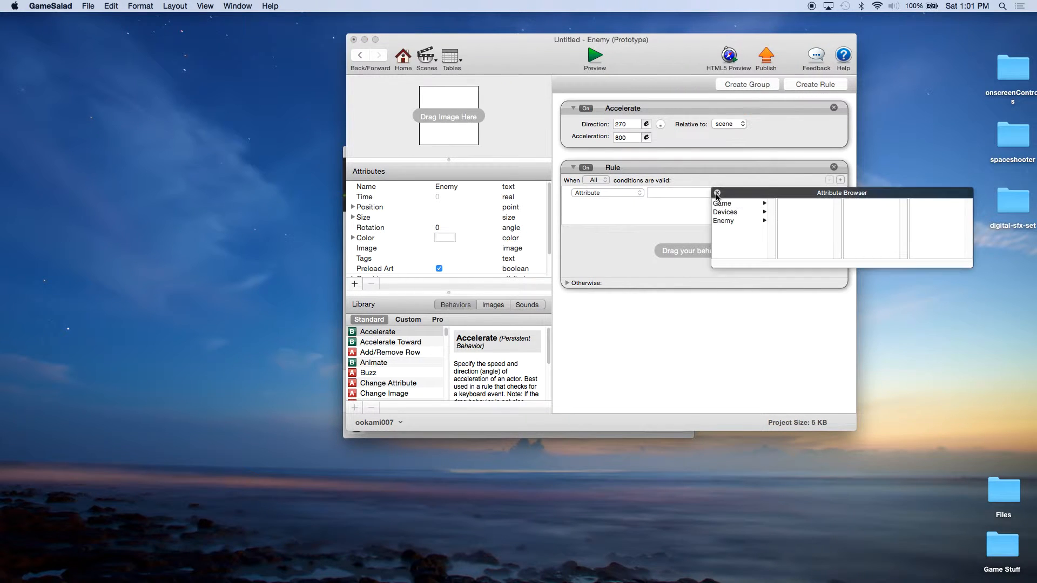
{"action": "left_click", "coordinate": [730, 222]}
{"action": "left_click", "coordinate": [821, 221]}
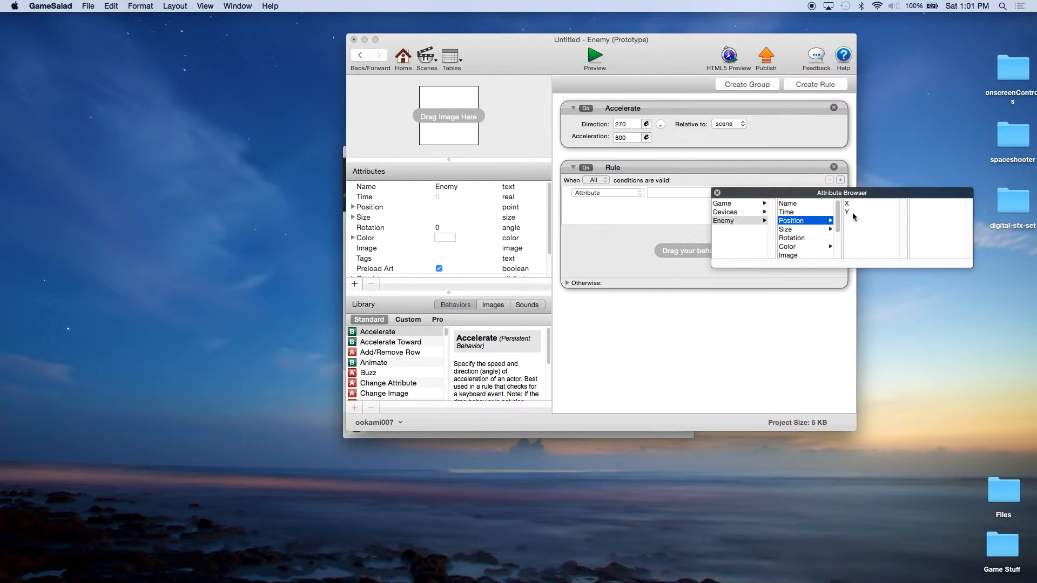
{"action": "double_click", "coordinate": [848, 213]}
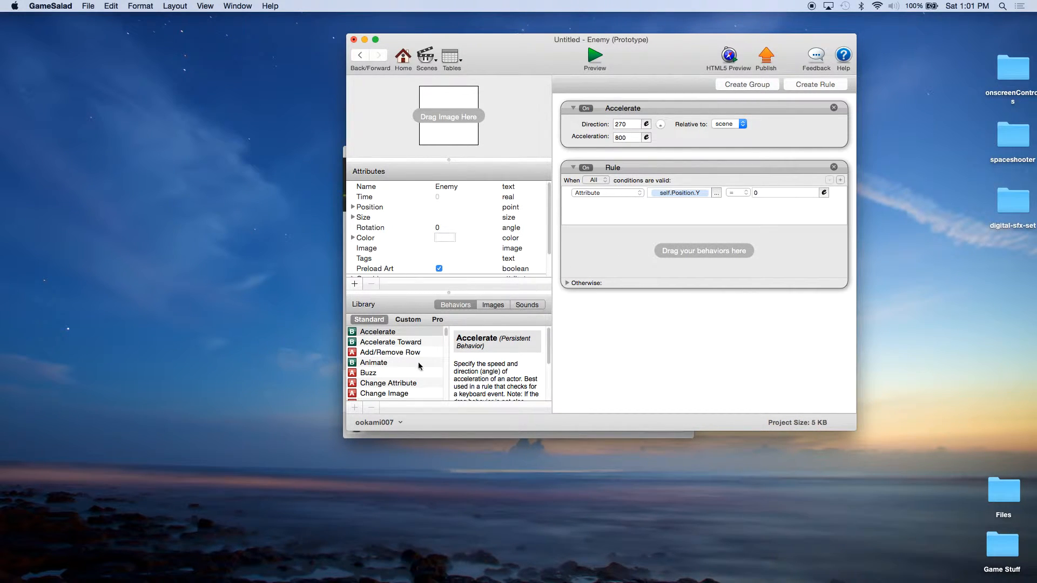
Step: Set the rule condition's comparison value to the expression -self.Size.Height
{"action": "scroll", "coordinate": [412, 366], "scroll_direction": "down", "scroll_amount": 1}
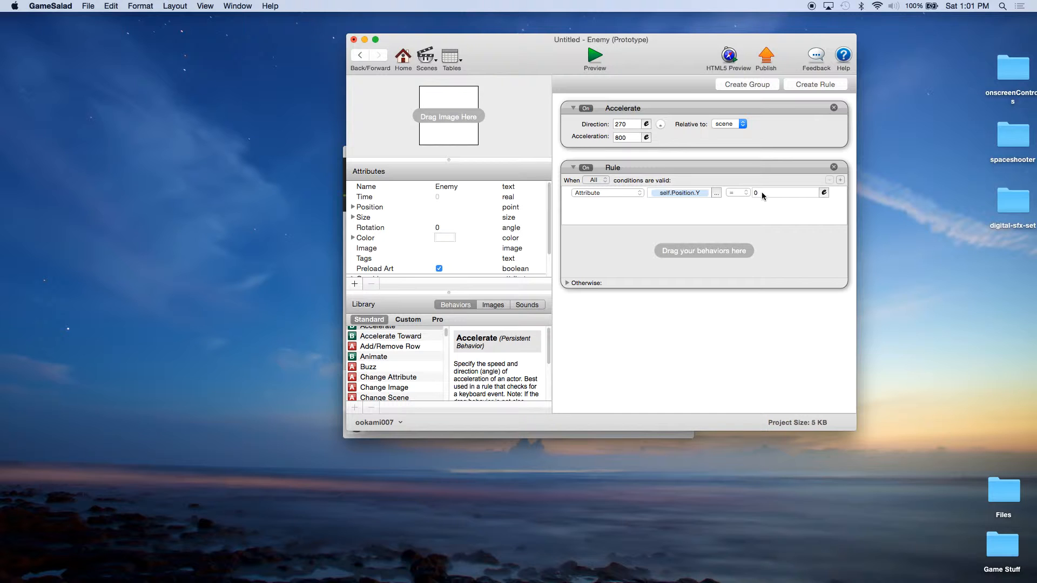
{"action": "left_click", "coordinate": [824, 193]}
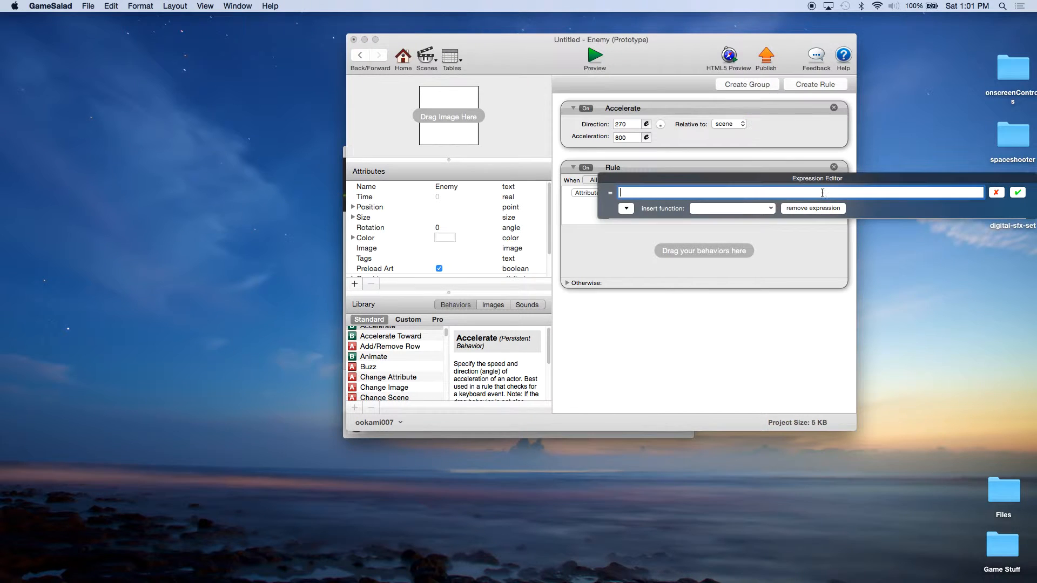
{"action": "left_click", "coordinate": [626, 208]}
{"action": "left_click", "coordinate": [629, 242]}
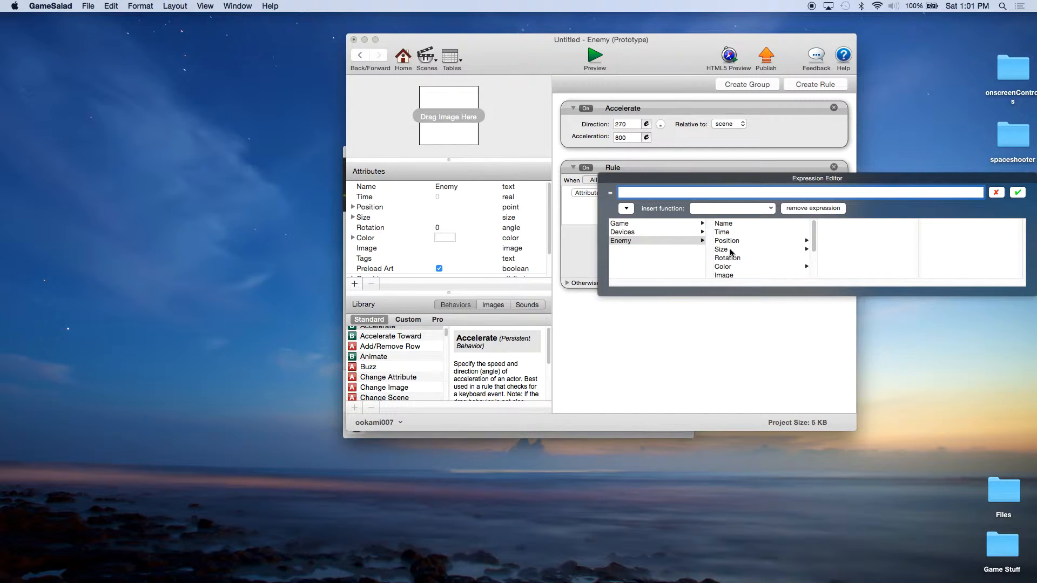
{"action": "left_click", "coordinate": [740, 247]}
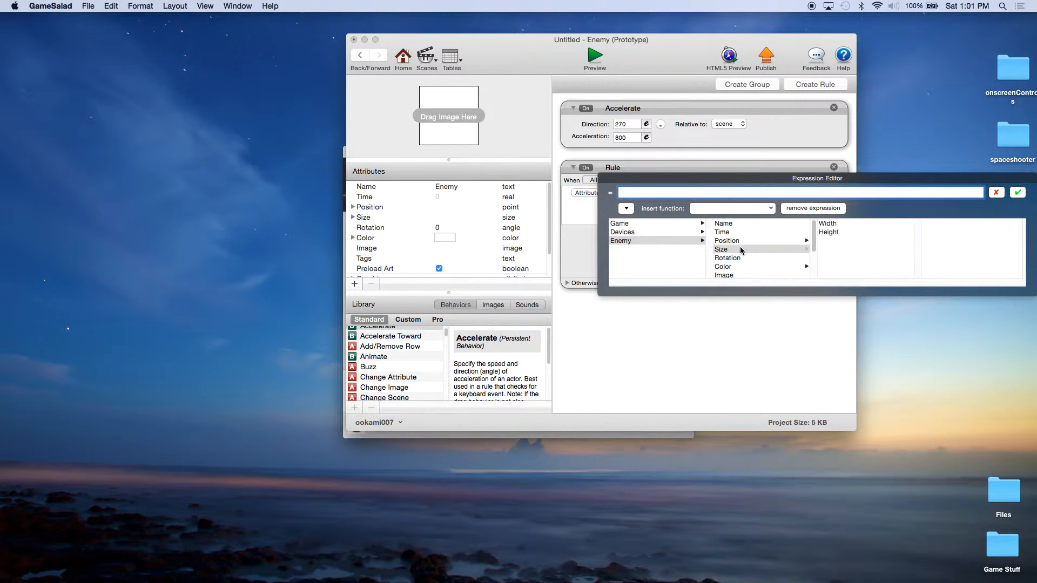
{"action": "left_click", "coordinate": [835, 231]}
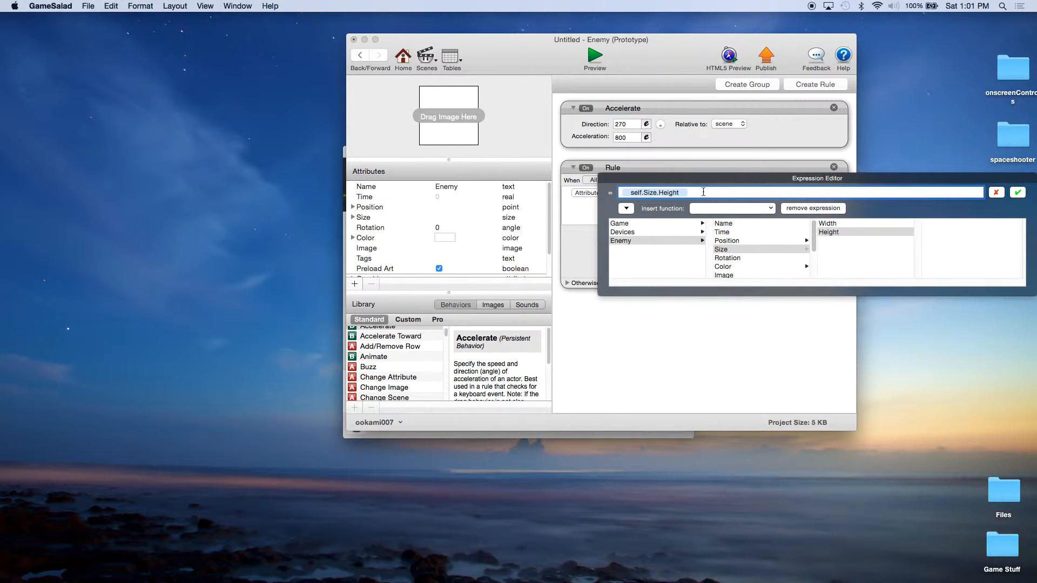
{"action": "type", "text": "-"}
{"action": "left_click", "coordinate": [1018, 193]}
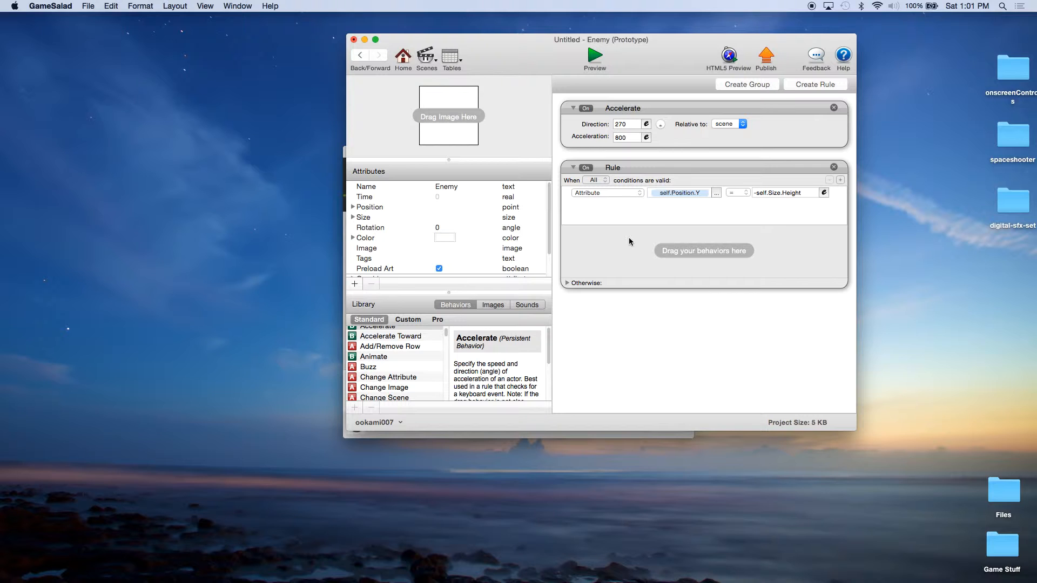
Step: Place a Destroy behavior inside the Enemy's rule and collapse the rule
{"action": "scroll", "coordinate": [380, 375], "scroll_direction": "down", "scroll_amount": 3}
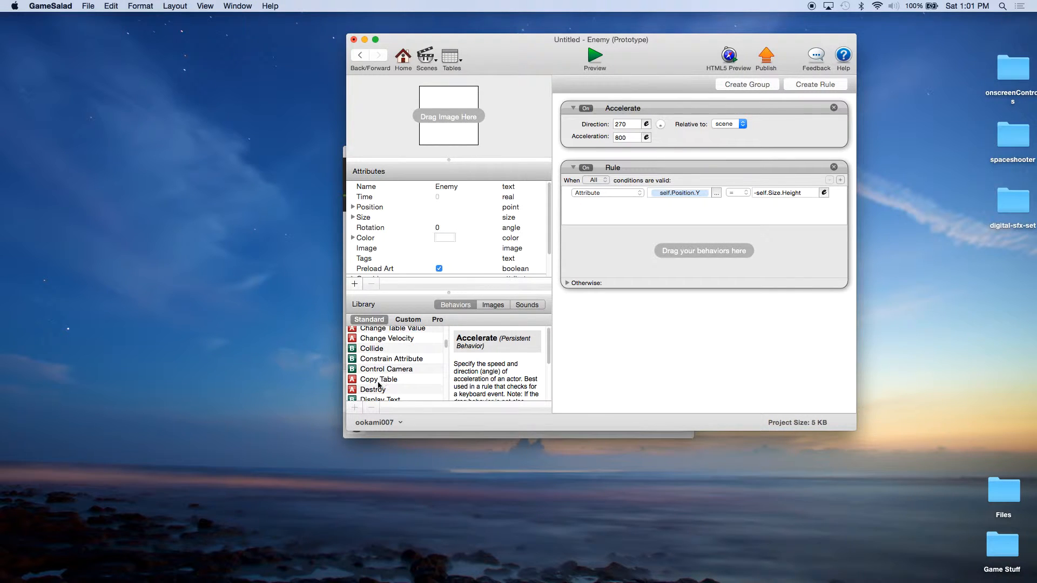
{"action": "left_click", "coordinate": [378, 390]}
{"action": "left_click_drag", "start_coordinate": [378, 390], "coordinate": [628, 258]}
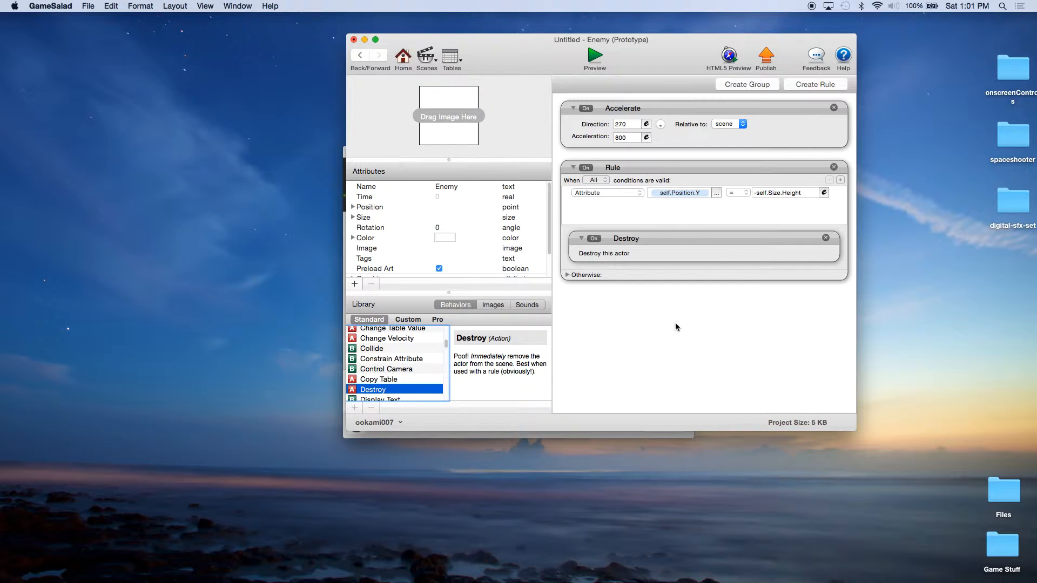
{"action": "left_click", "coordinate": [573, 168]}
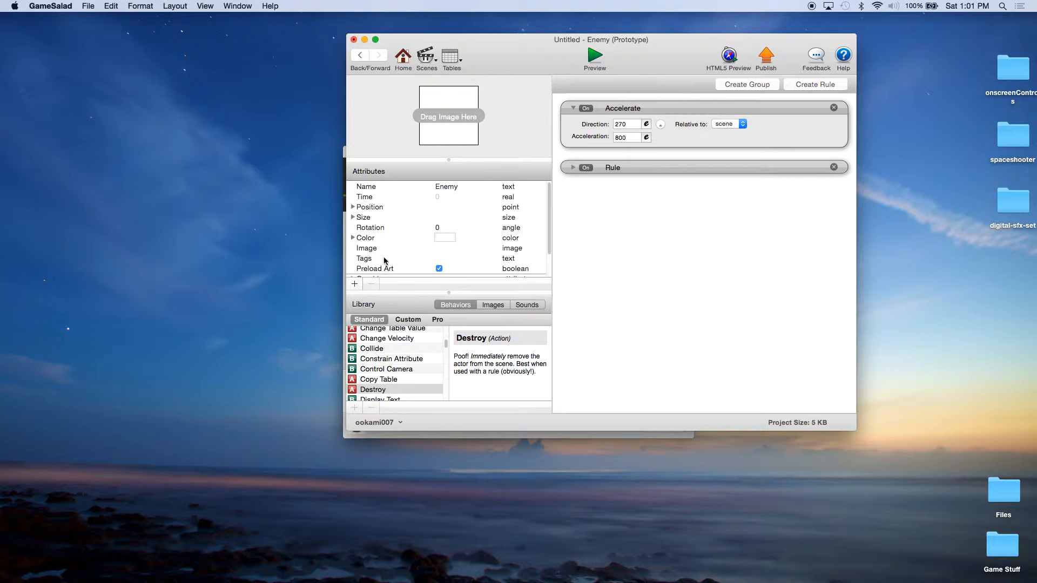
Step: Create an integer attribute named random on the Enemy actor
{"action": "scroll", "coordinate": [386, 264], "scroll_direction": "down", "scroll_amount": 2}
{"action": "left_click", "coordinate": [354, 283]}
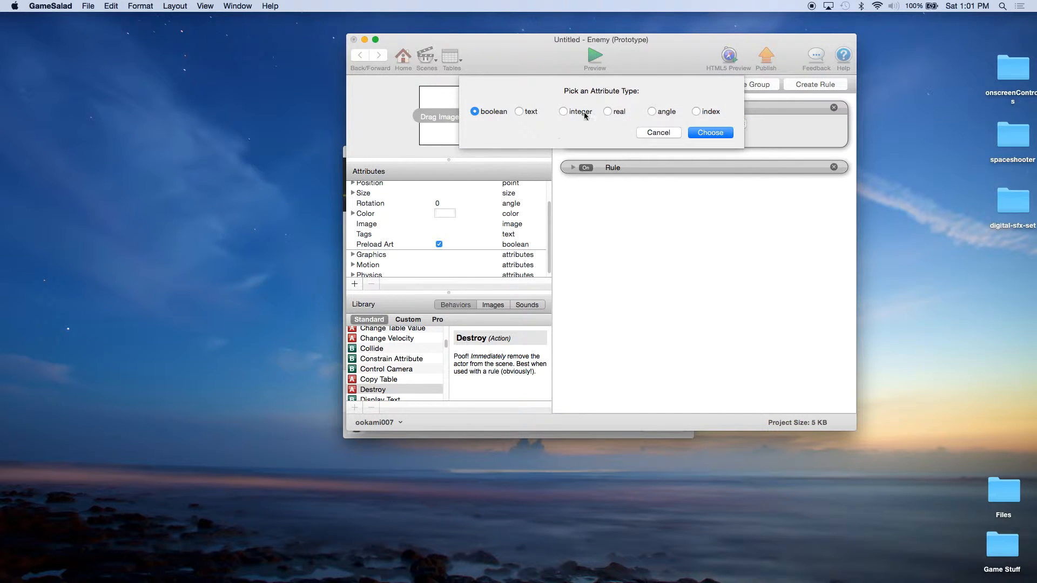
{"action": "left_click", "coordinate": [565, 111]}
{"action": "left_click", "coordinate": [709, 133]}
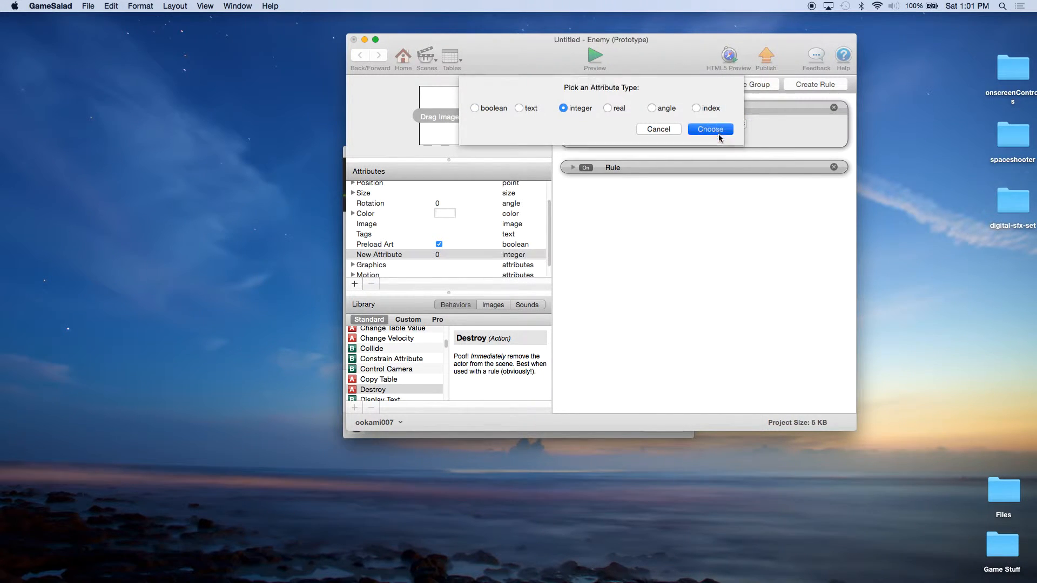
{"action": "double_click", "coordinate": [394, 255]}
{"action": "type", "text": "random"}
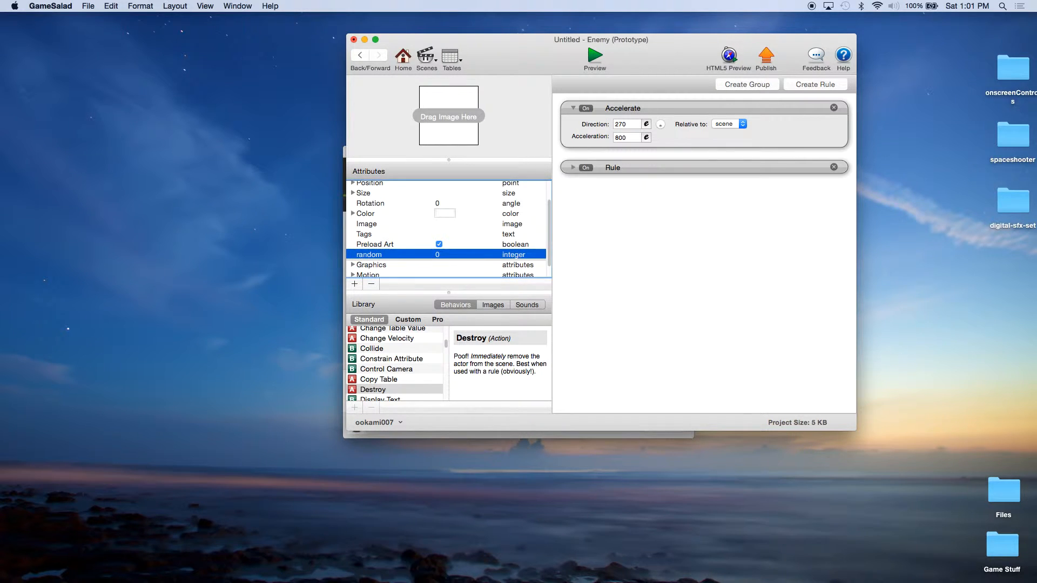
{"action": "left_click", "coordinate": [590, 259]}
Step: Add a Change Attribute behavior between Accelerate and the rule, targeting the Enemy's self.random attribute
{"action": "scroll", "coordinate": [411, 359], "scroll_direction": "up", "scroll_amount": 4}
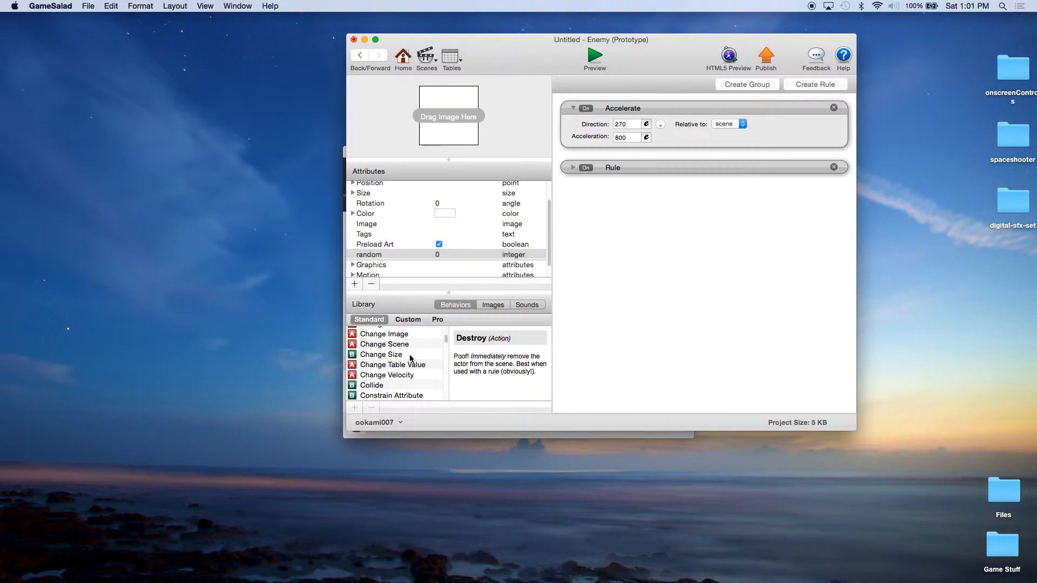
{"action": "left_click", "coordinate": [390, 365]}
{"action": "left_click_drag", "start_coordinate": [390, 369], "coordinate": [613, 160]}
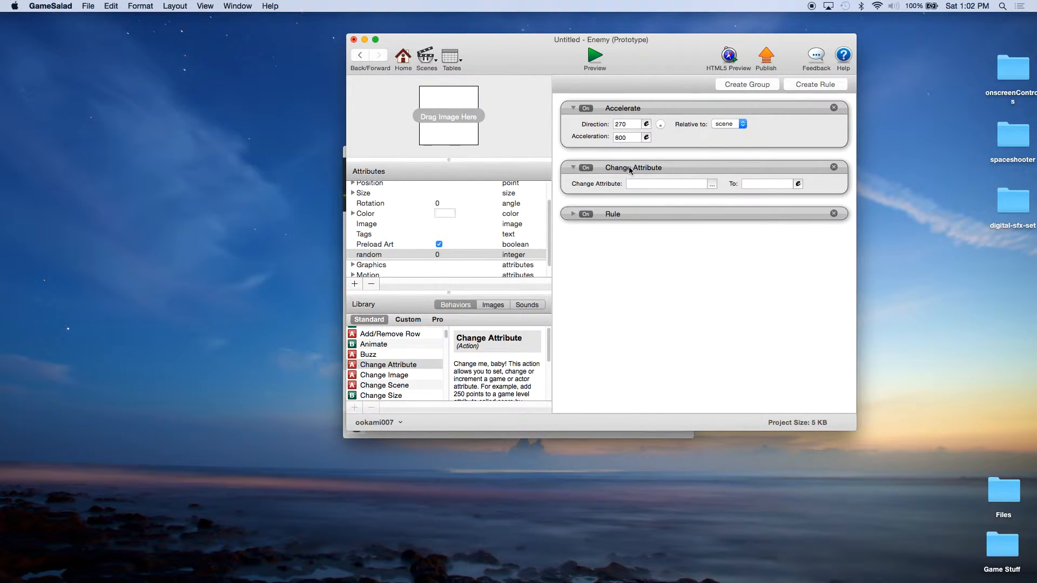
{"action": "left_click", "coordinate": [712, 185]}
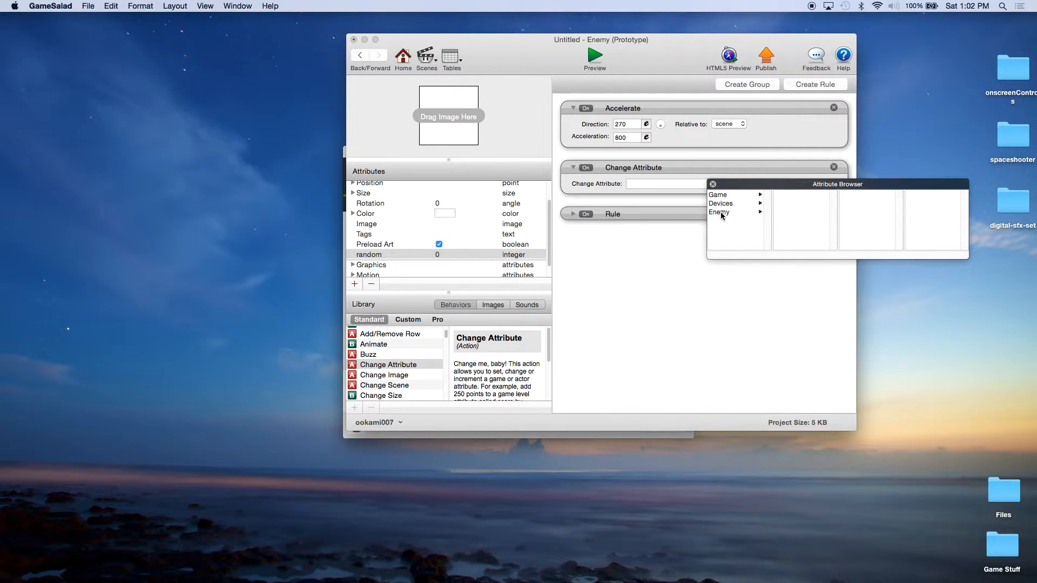
{"action": "left_click", "coordinate": [723, 214]}
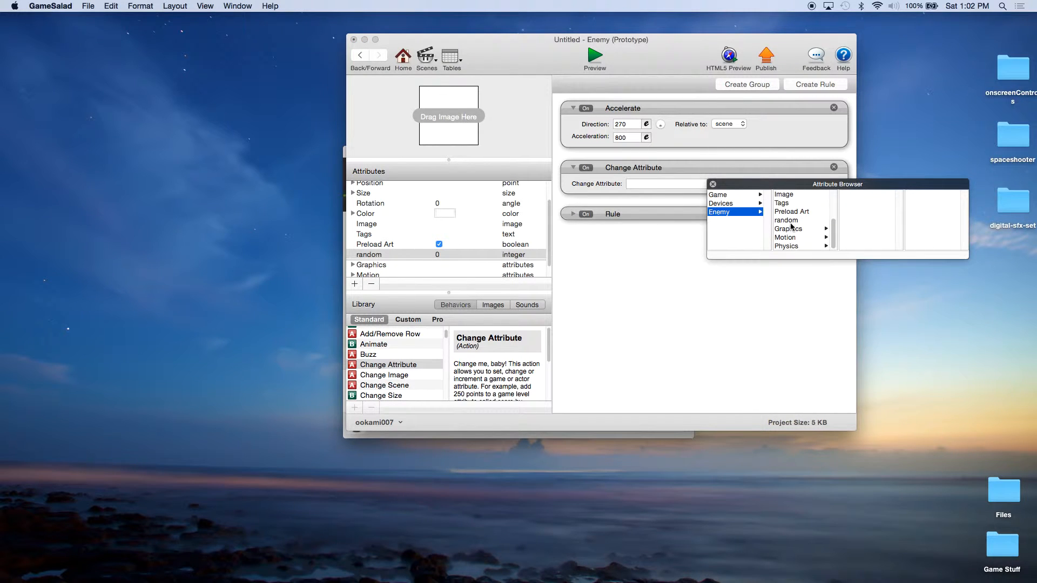
{"action": "left_click", "coordinate": [789, 221]}
Step: Build the Change Attribute value from a floor function with a random function nested inside it
{"action": "left_click", "coordinate": [800, 185]}
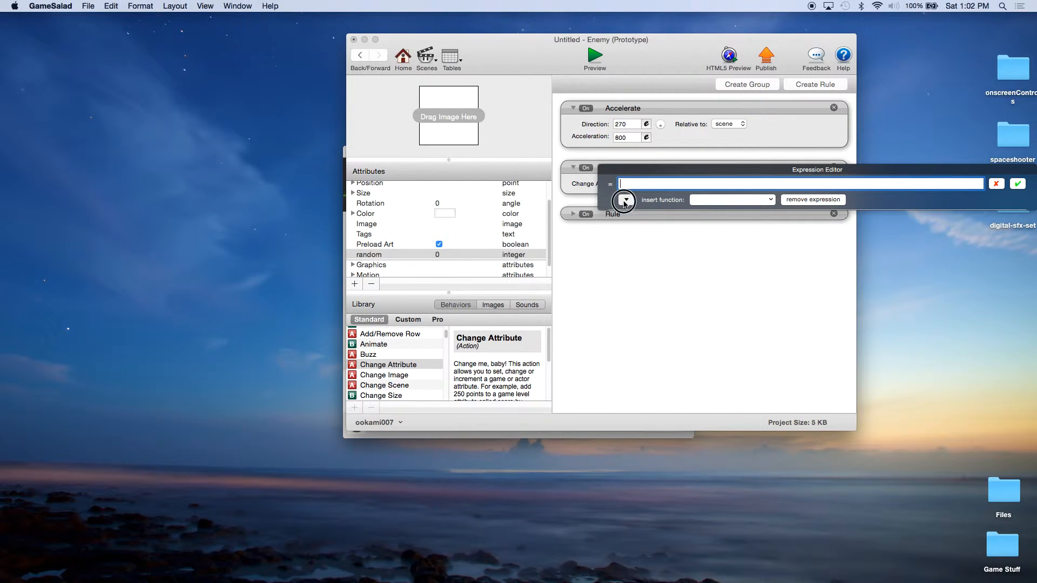
{"action": "left_click", "coordinate": [626, 199]}
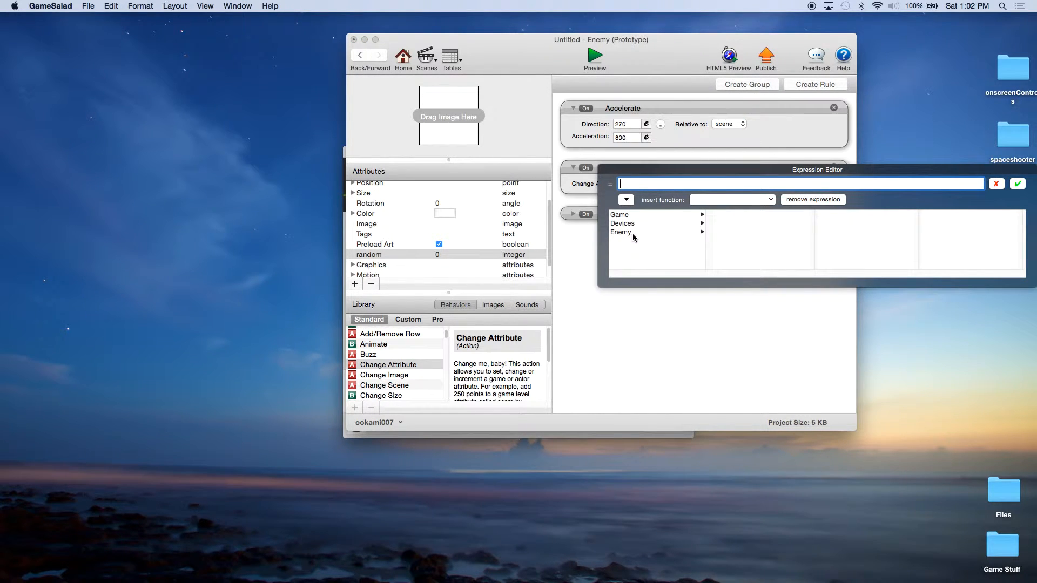
{"action": "left_click", "coordinate": [720, 200]}
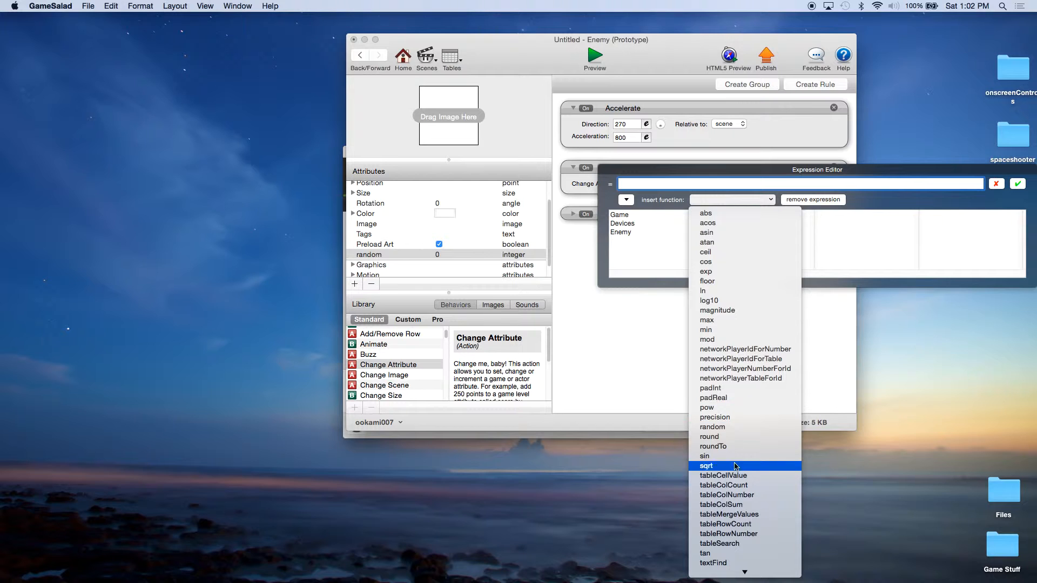
{"action": "left_click", "coordinate": [712, 281]}
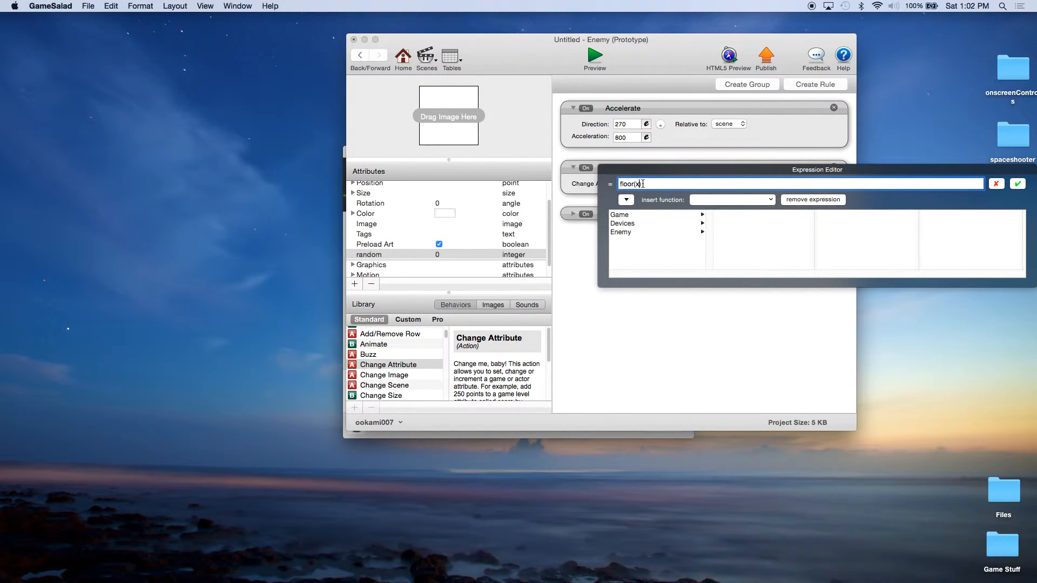
{"action": "key", "text": "BackSpace"}
{"action": "left_click", "coordinate": [725, 203]}
{"action": "scroll", "coordinate": [732, 324], "scroll_direction": "down", "scroll_amount": 3}
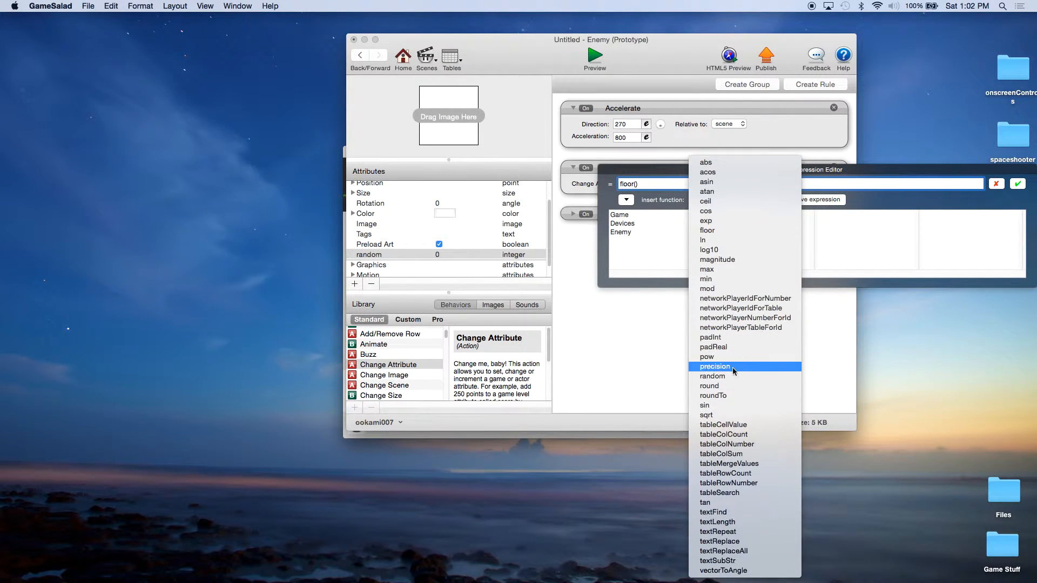
{"action": "left_click", "coordinate": [729, 376]}
Step: Fill in the random function's limits as 1 and 5, giving floor(random(1,5)), and accept the expression
{"action": "left_click", "coordinate": [672, 186]}
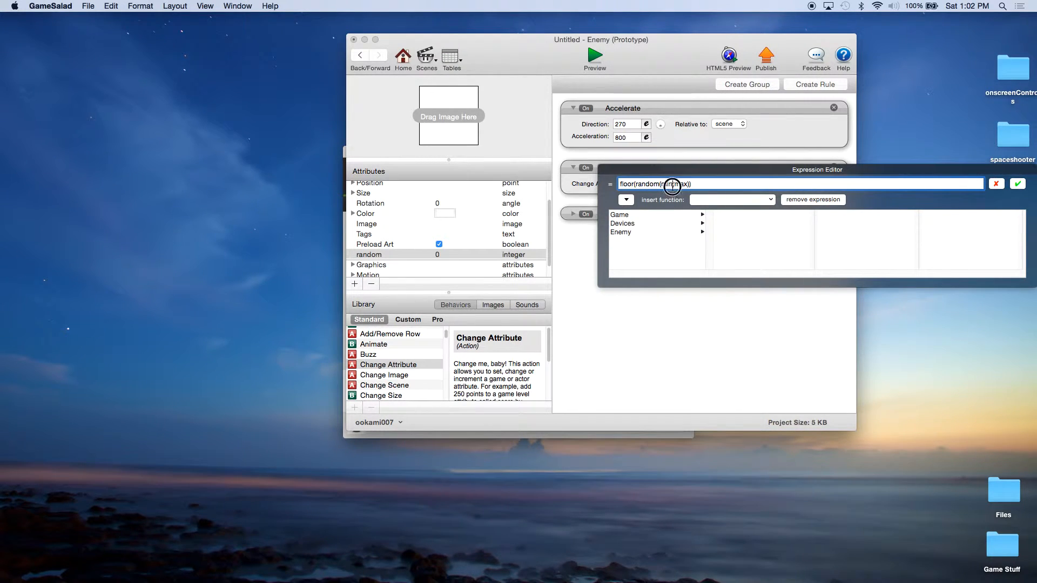
{"action": "key", "text": "BackSpace"}
{"action": "key", "text": "BackSpace"}
{"action": "key", "text": "BackSpace"}
{"action": "type", "text": "1"}
{"action": "left_click", "coordinate": [680, 185]}
{"action": "key", "text": "BackSpace"}
{"action": "type", "text": "5"}
{"action": "left_click", "coordinate": [1018, 184]}
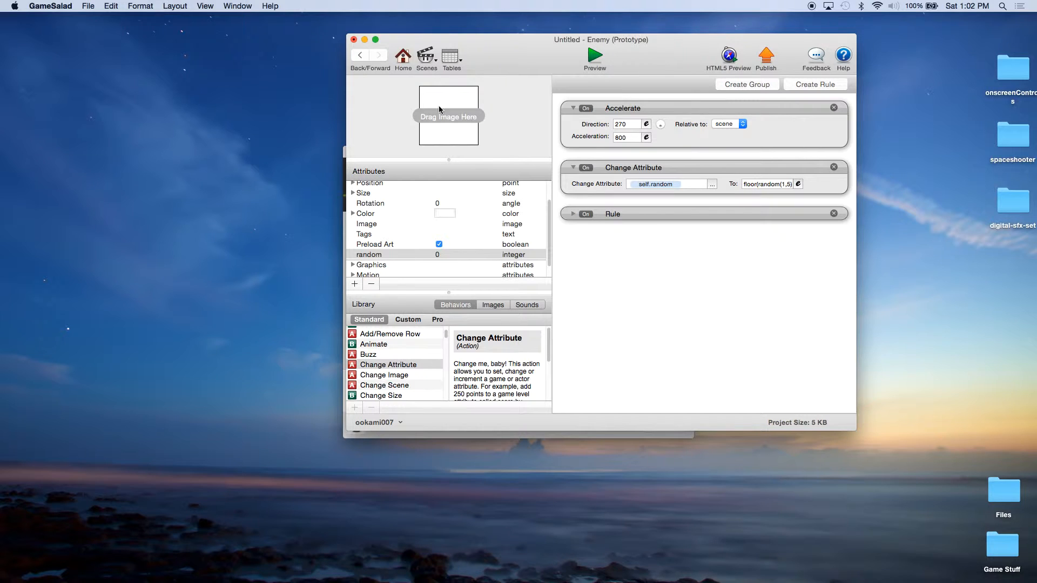
Step: Return to the project overview and create a new table named Colors
{"action": "left_click", "coordinate": [403, 57]}
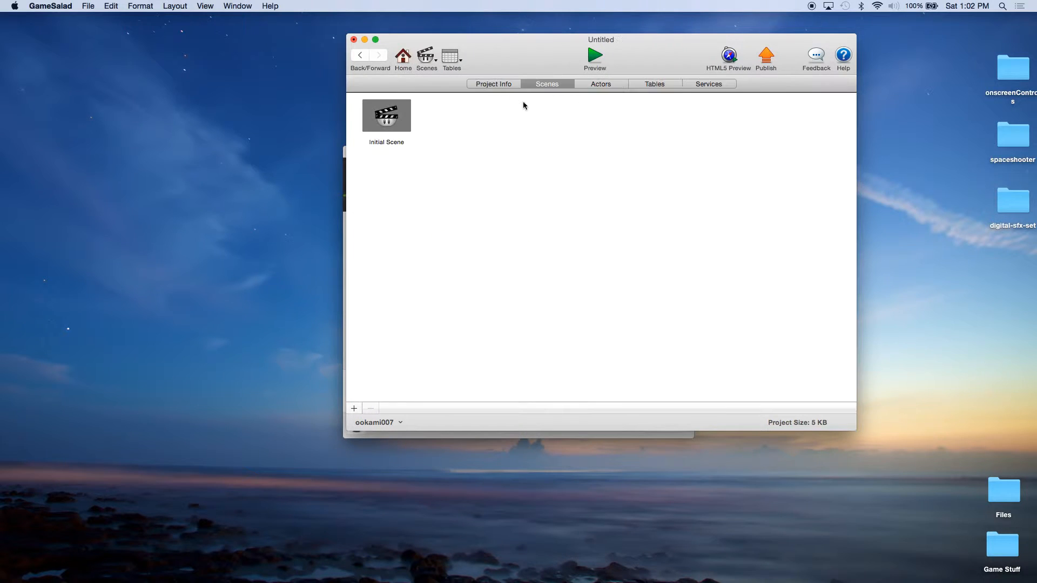
{"action": "left_click", "coordinate": [669, 84]}
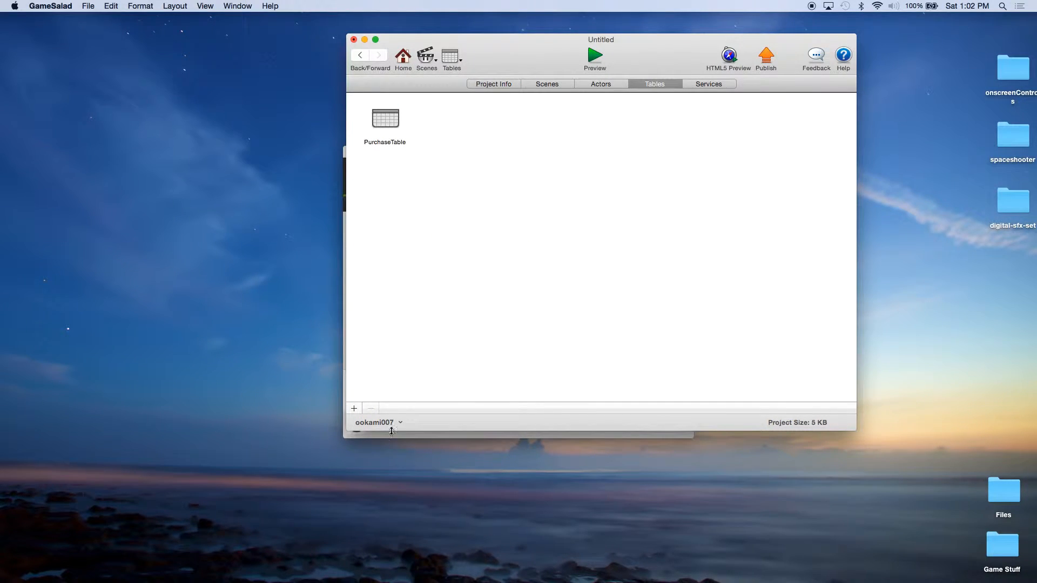
{"action": "left_click", "coordinate": [354, 408]}
{"action": "left_click", "coordinate": [464, 141]}
{"action": "type", "text": "Colors"}
{"action": "key", "text": "Return"}
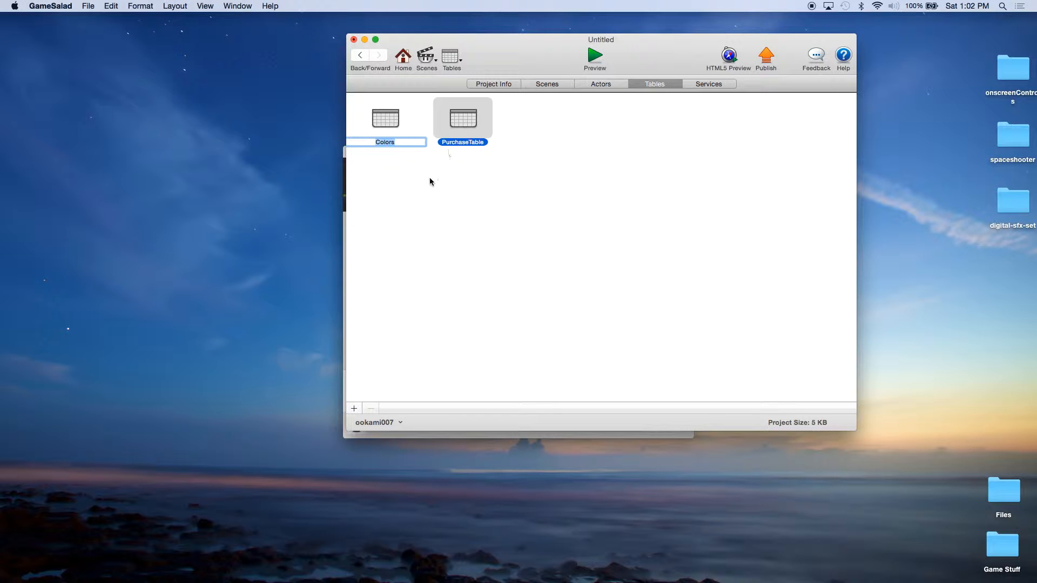
Step: Open the Colors table and give it five rows and two columns
{"action": "double_click", "coordinate": [394, 124]}
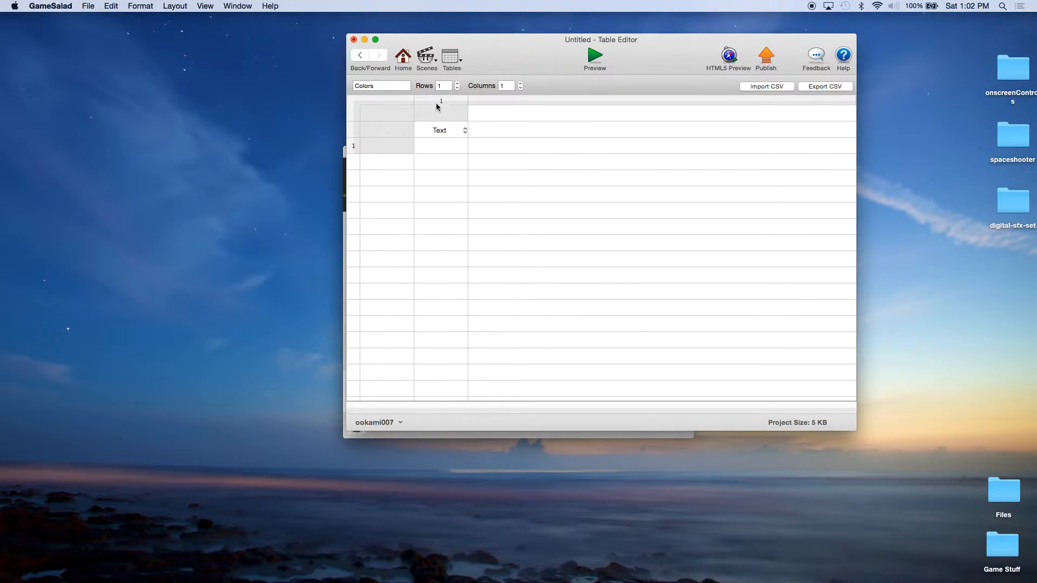
{"action": "left_click", "coordinate": [458, 82]}
{"action": "left_click", "coordinate": [458, 82]}
{"action": "left_click", "coordinate": [458, 82]}
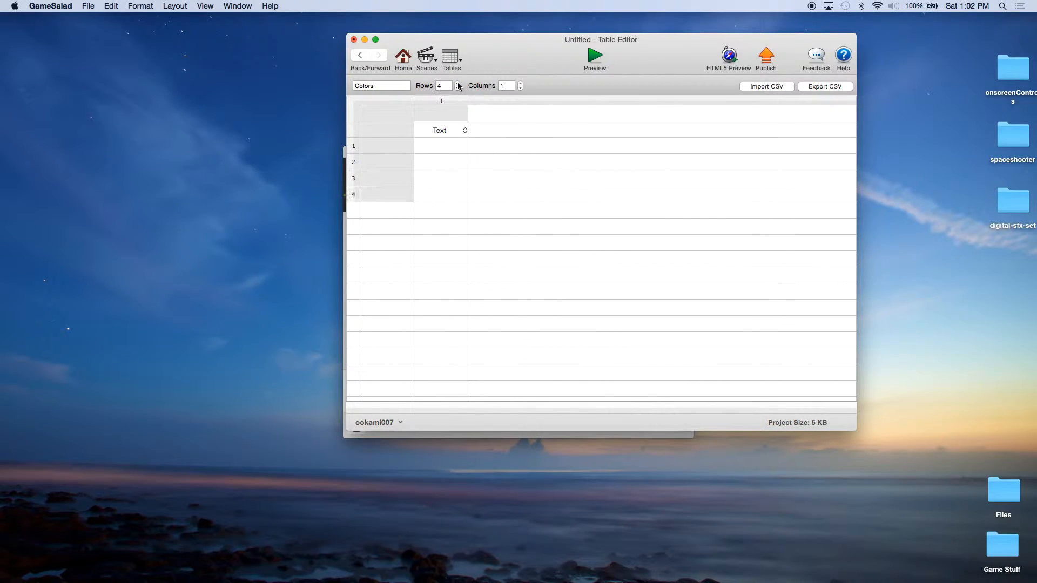
{"action": "left_click", "coordinate": [458, 82]}
{"action": "left_click", "coordinate": [520, 84]}
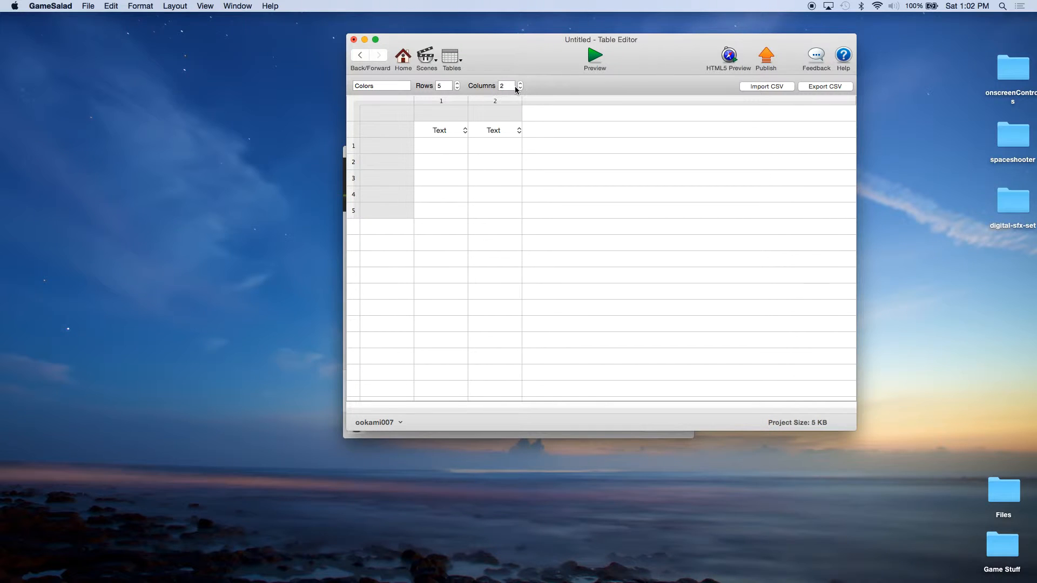
Step: Add a third column to the Colors table and make all three columns Integer type
{"action": "left_click", "coordinate": [459, 130]}
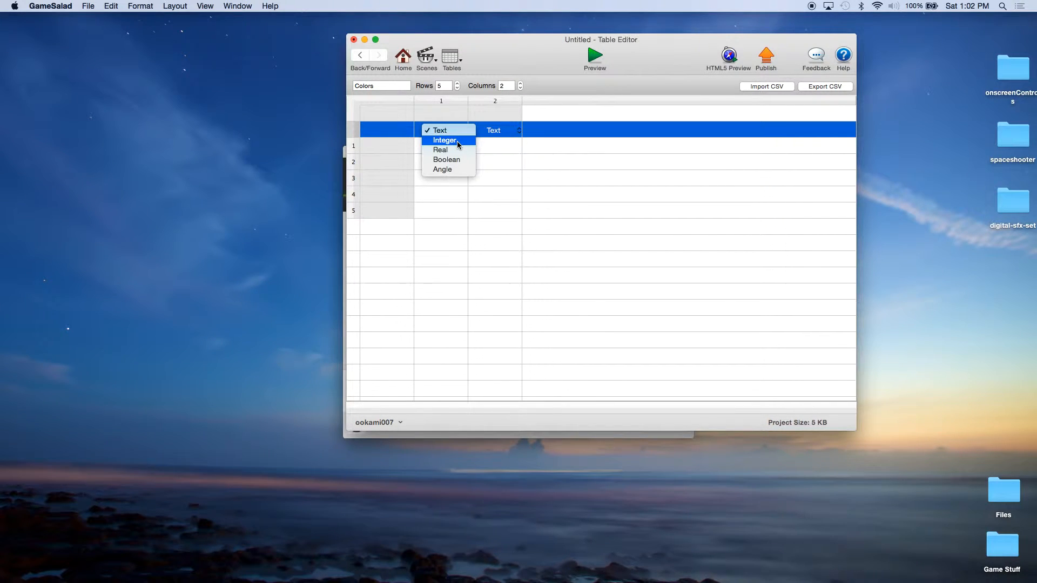
{"action": "left_click", "coordinate": [457, 142]}
{"action": "left_click", "coordinate": [512, 131]}
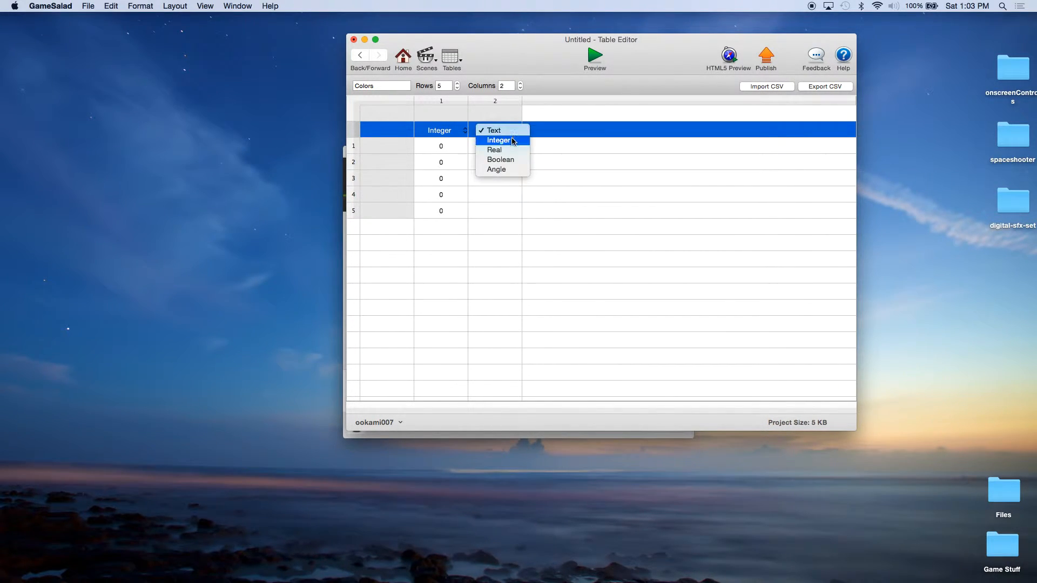
{"action": "left_click", "coordinate": [499, 140]}
{"action": "left_click", "coordinate": [521, 83]}
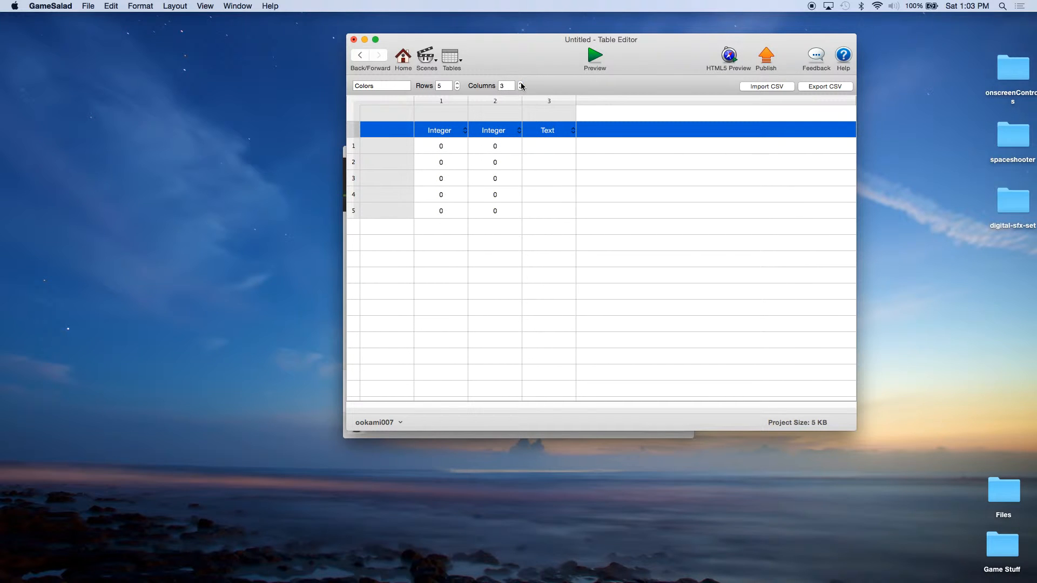
{"action": "left_click", "coordinate": [552, 132]}
{"action": "left_click", "coordinate": [552, 141]}
Step: Name the three columns of the Colors table Red, Blue and Green, in that order
{"action": "double_click", "coordinate": [447, 115]}
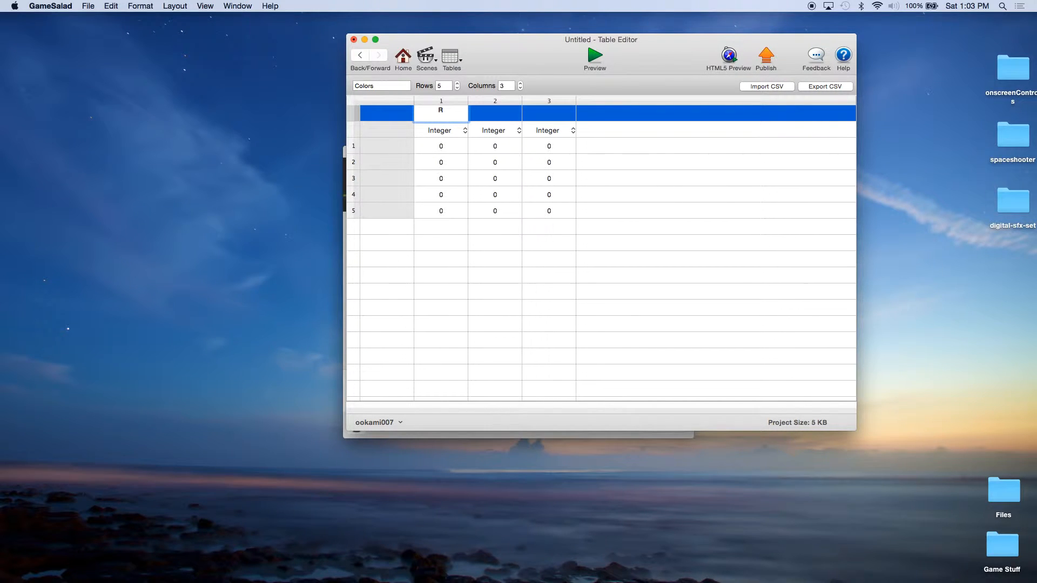
{"action": "key", "text": "Return"}
{"action": "double_click", "coordinate": [484, 116]}
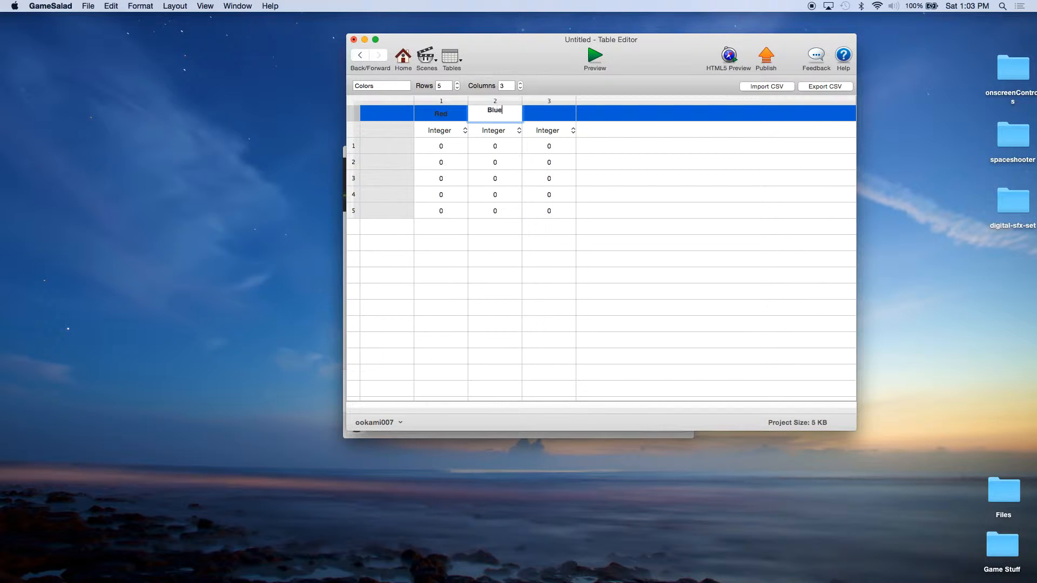
{"action": "key", "text": "Return"}
{"action": "double_click", "coordinate": [535, 113]}
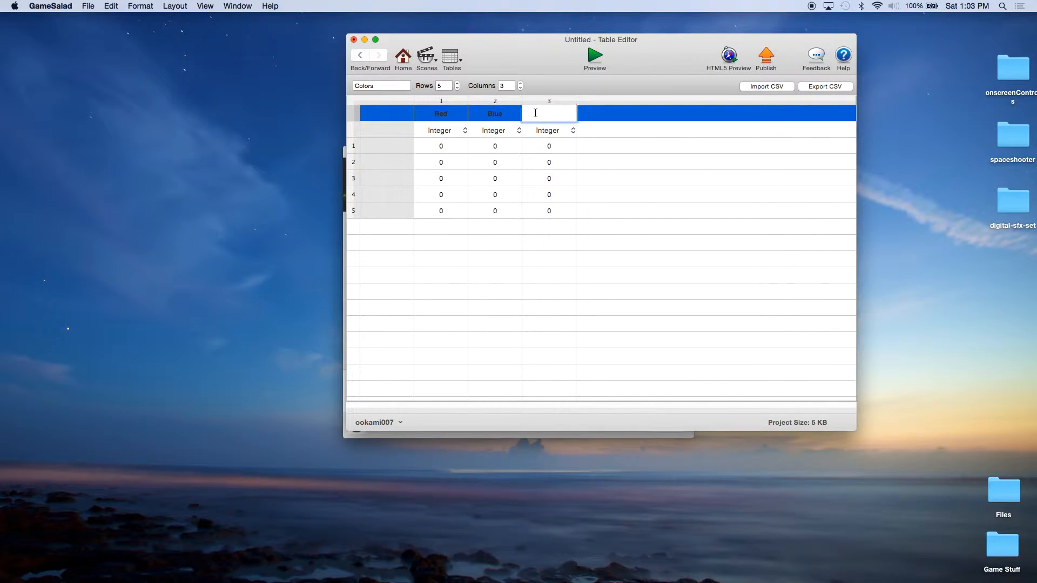
{"action": "type", "text": "Green"}
{"action": "key", "text": "Return"}
Step: Enter 1 for Red in row 1, Blue in row 2 and Green in row 3 of the Colors table
{"action": "left_click", "coordinate": [441, 147]}
{"action": "left_click", "coordinate": [453, 145]}
{"action": "type", "text": "1"}
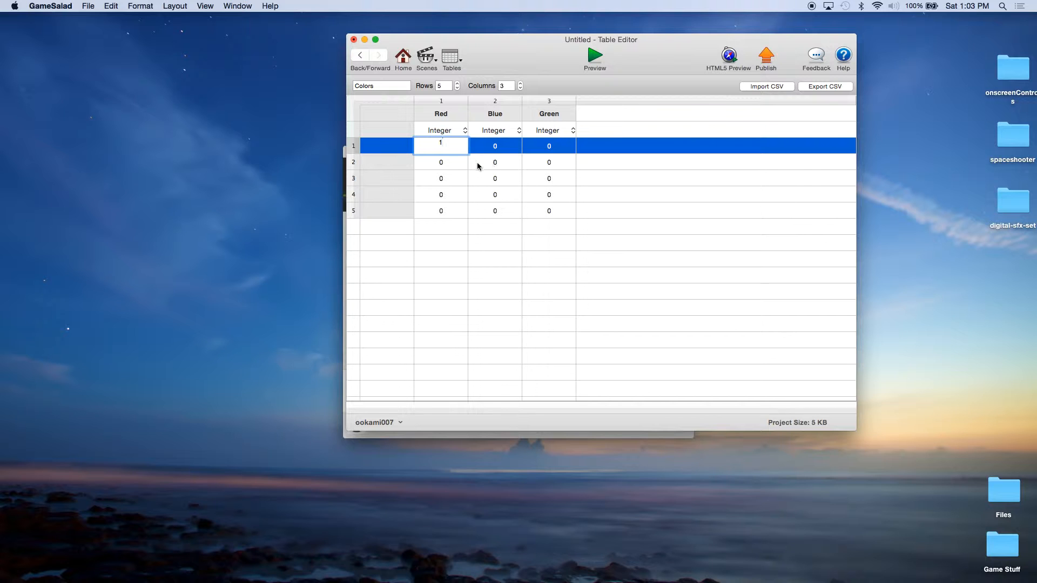
{"action": "double_click", "coordinate": [496, 161]}
{"action": "type", "text": "1"}
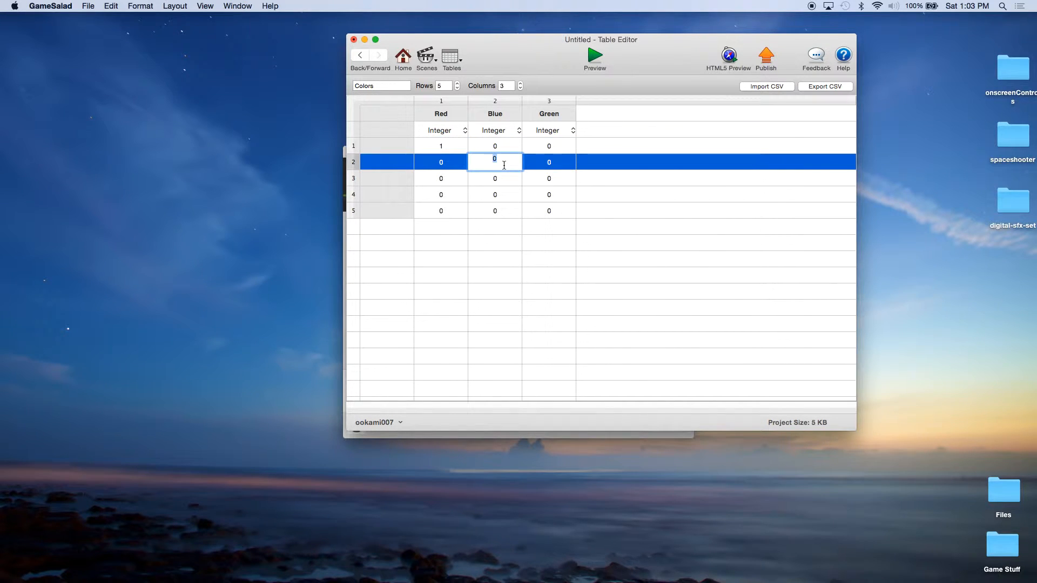
{"action": "double_click", "coordinate": [549, 178]}
{"action": "type", "text": "1"}
{"action": "left_click", "coordinate": [550, 195]}
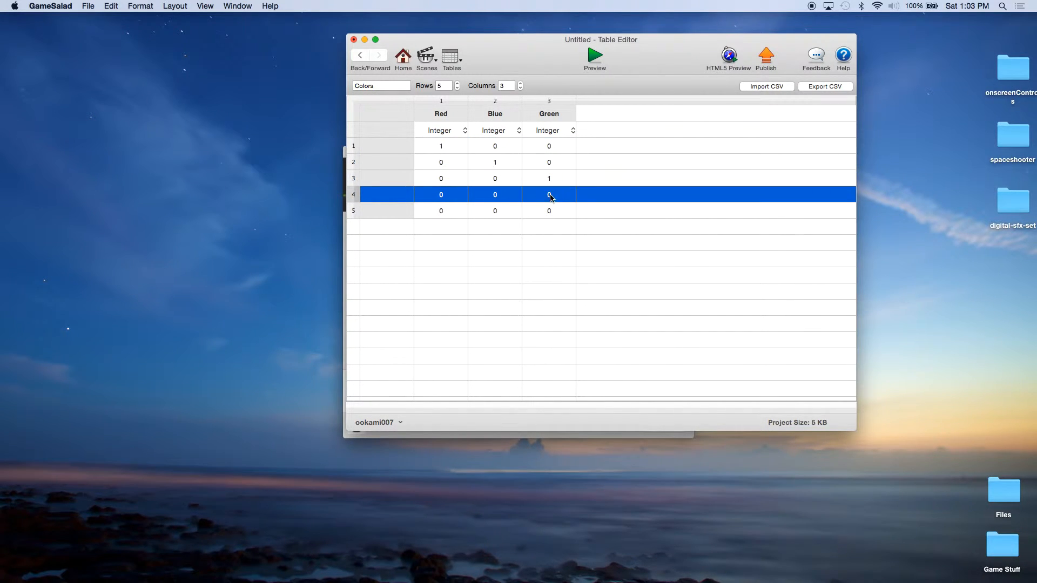
Step: Enter 1 for Red and Blue in row 4, and 1 for Blue and Green in row 5
{"action": "double_click", "coordinate": [441, 195]}
{"action": "type", "text": "1"}
{"action": "double_click", "coordinate": [493, 195]}
{"action": "type", "text": "1"}
{"action": "left_click", "coordinate": [545, 213]}
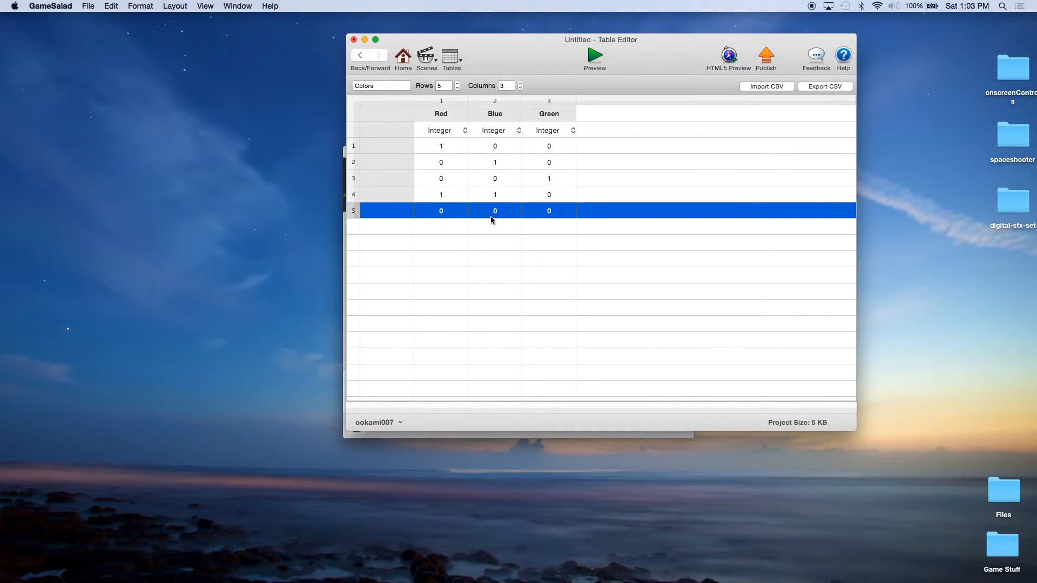
{"action": "double_click", "coordinate": [495, 212]}
{"action": "type", "text": "1"}
{"action": "double_click", "coordinate": [548, 212]}
{"action": "type", "text": "1"}
{"action": "left_click", "coordinate": [540, 226]}
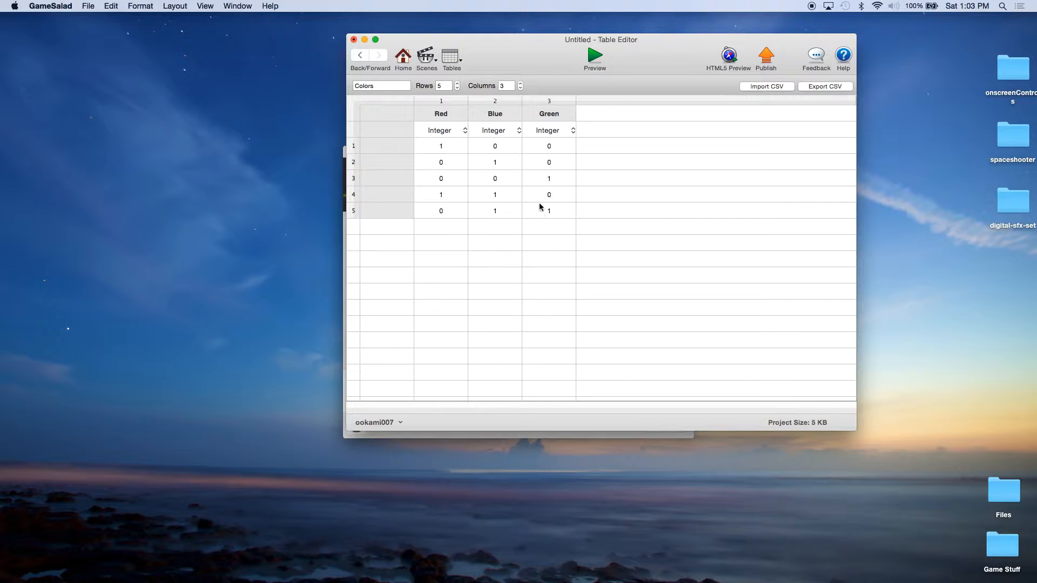
Step: Reopen the Enemy actor and add a second Change Attribute behavior above the rule, targeting self.Color.Red
{"action": "left_click", "coordinate": [408, 61]}
{"action": "left_click", "coordinate": [593, 85]}
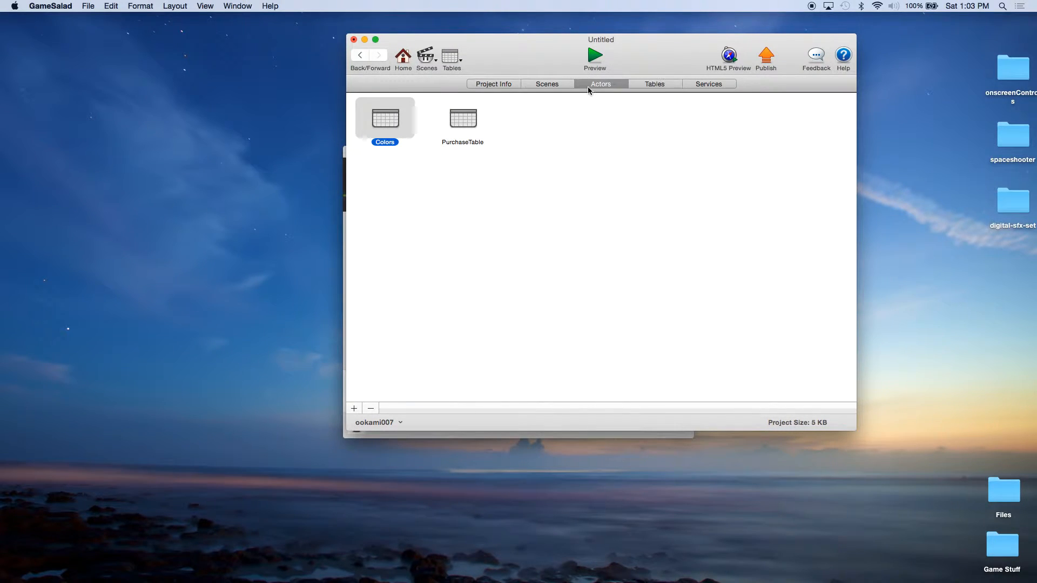
{"action": "double_click", "coordinate": [560, 129]}
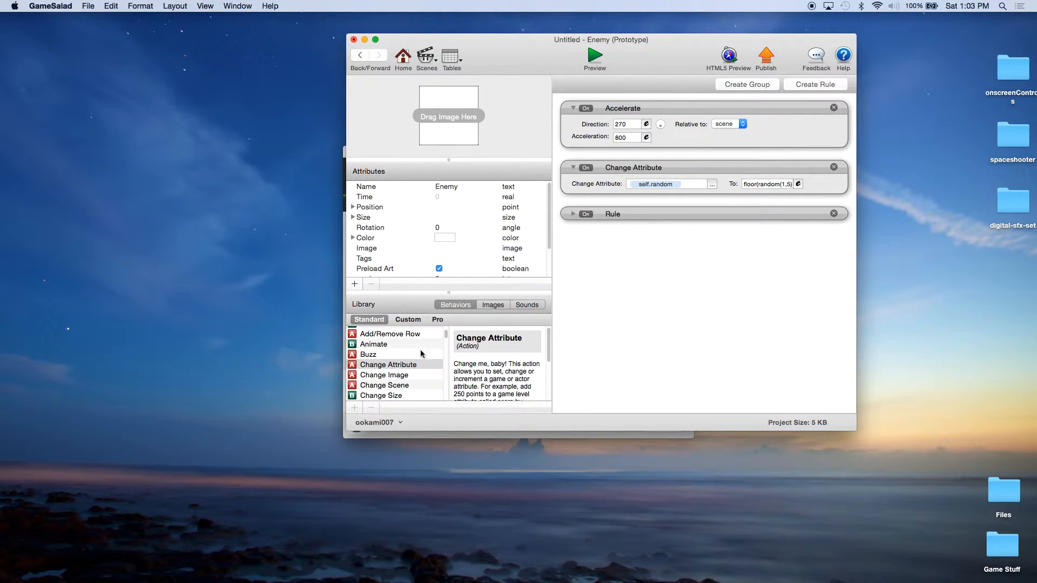
{"action": "left_click_drag", "start_coordinate": [385, 371], "coordinate": [613, 212]}
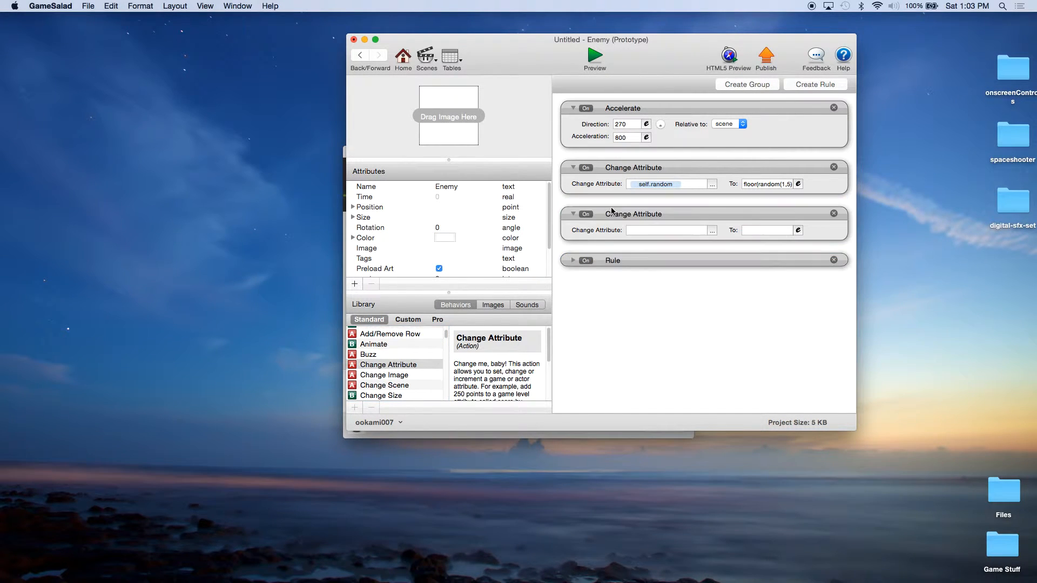
{"action": "left_click", "coordinate": [713, 230]}
{"action": "left_click", "coordinate": [729, 260]}
{"action": "left_click", "coordinate": [786, 285]}
{"action": "double_click", "coordinate": [857, 242]}
Step: Insert the tableCellValue function as the value of the self.Color.Red Change Attribute
{"action": "left_click", "coordinate": [799, 230]}
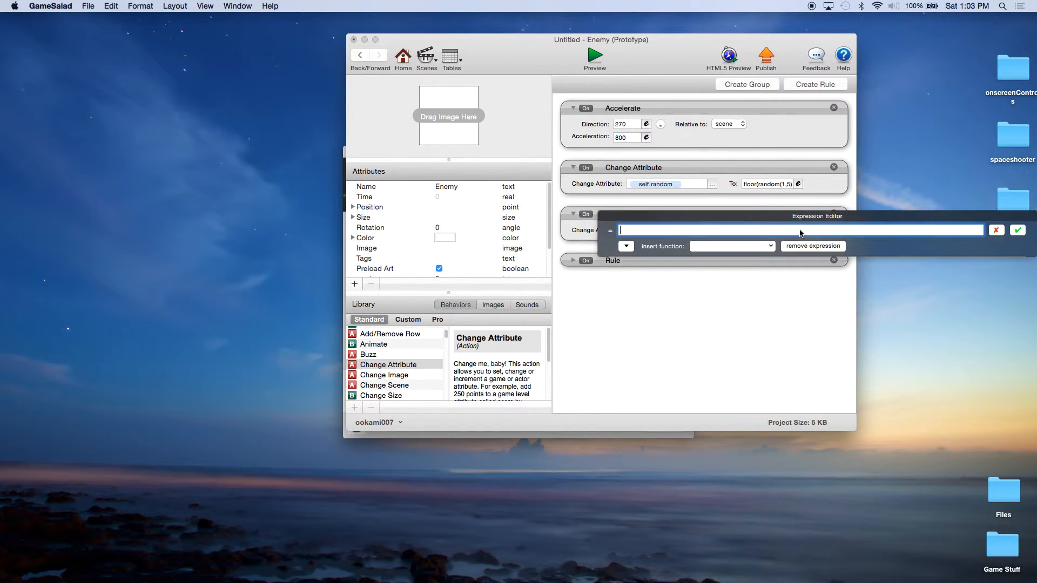
{"action": "left_click", "coordinate": [702, 247]}
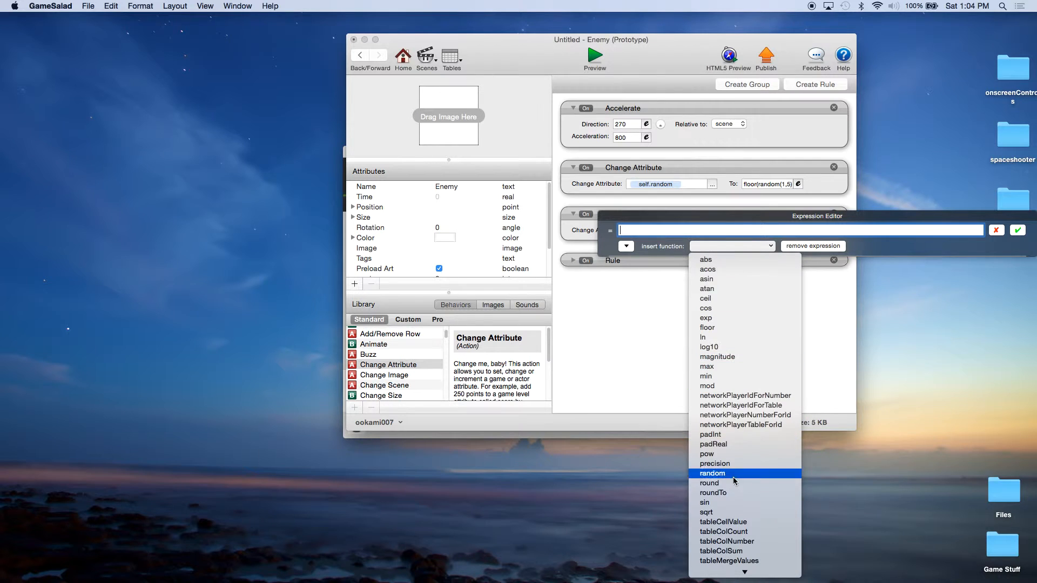
{"action": "left_click", "coordinate": [740, 512]}
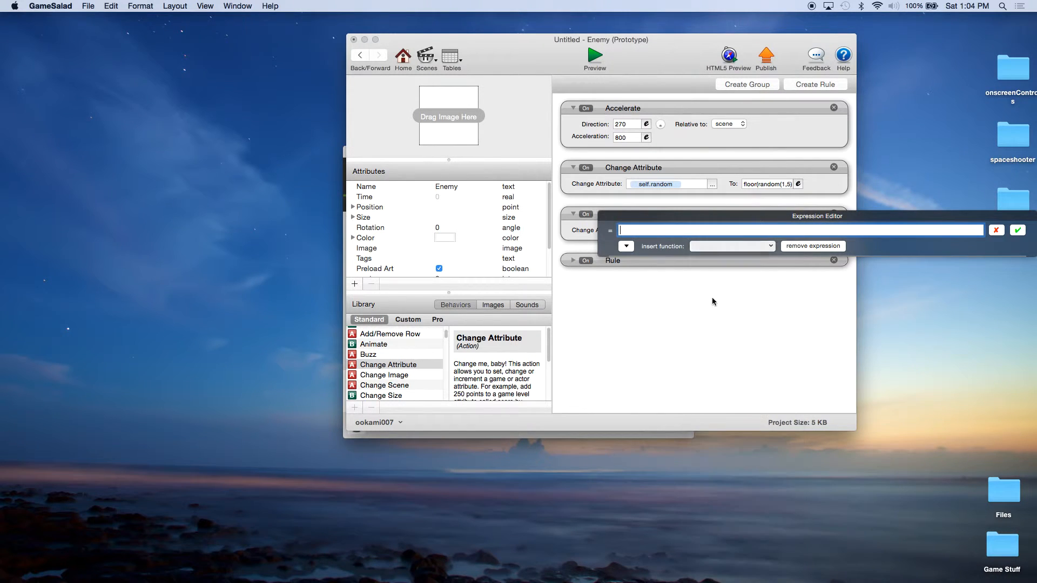
Step: Replace the table placeholder in tableCellValue with the game.Colors table
{"action": "left_click", "coordinate": [681, 230]}
{"action": "key", "text": "BackSpace"}
{"action": "key", "text": "BackSpace"}
{"action": "key", "text": "BackSpace"}
{"action": "key", "text": "BackSpace"}
{"action": "key", "text": "BackSpace"}
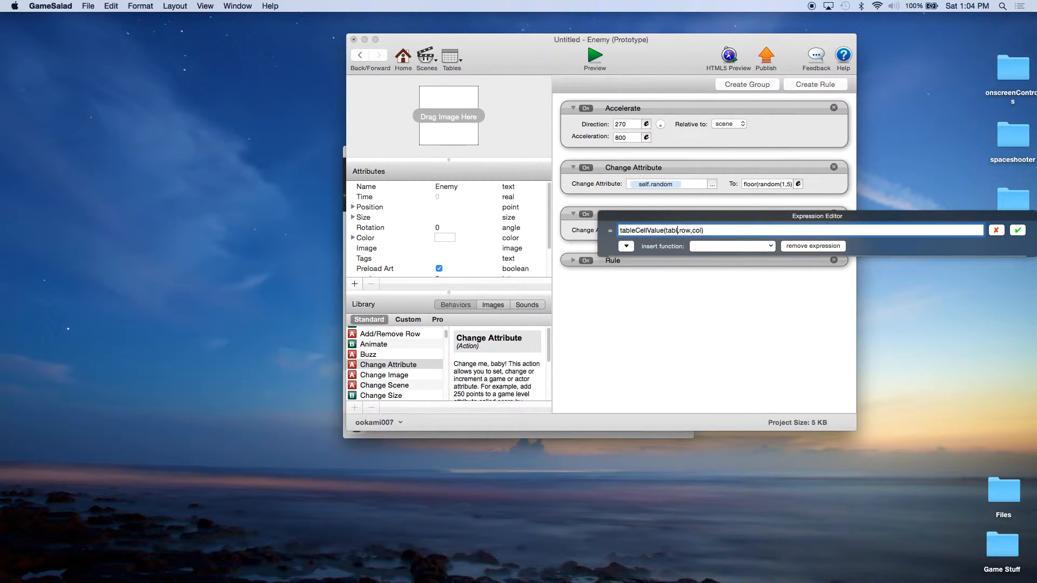
{"action": "left_click", "coordinate": [624, 249]}
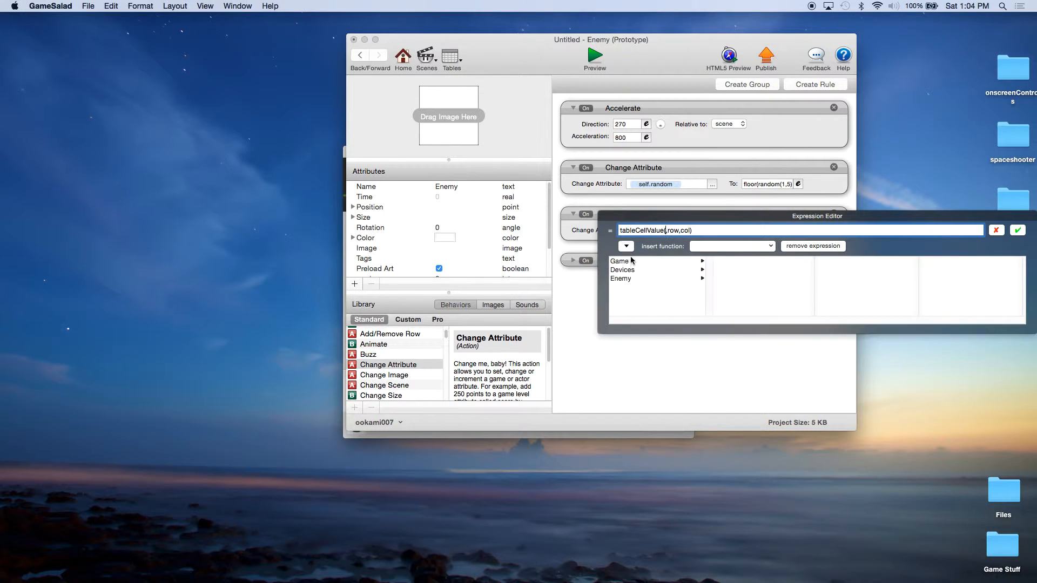
{"action": "left_click", "coordinate": [634, 261]}
{"action": "scroll", "coordinate": [762, 296], "scroll_direction": "down", "scroll_amount": 3}
{"action": "scroll", "coordinate": [762, 296], "scroll_direction": "down", "scroll_amount": 3}
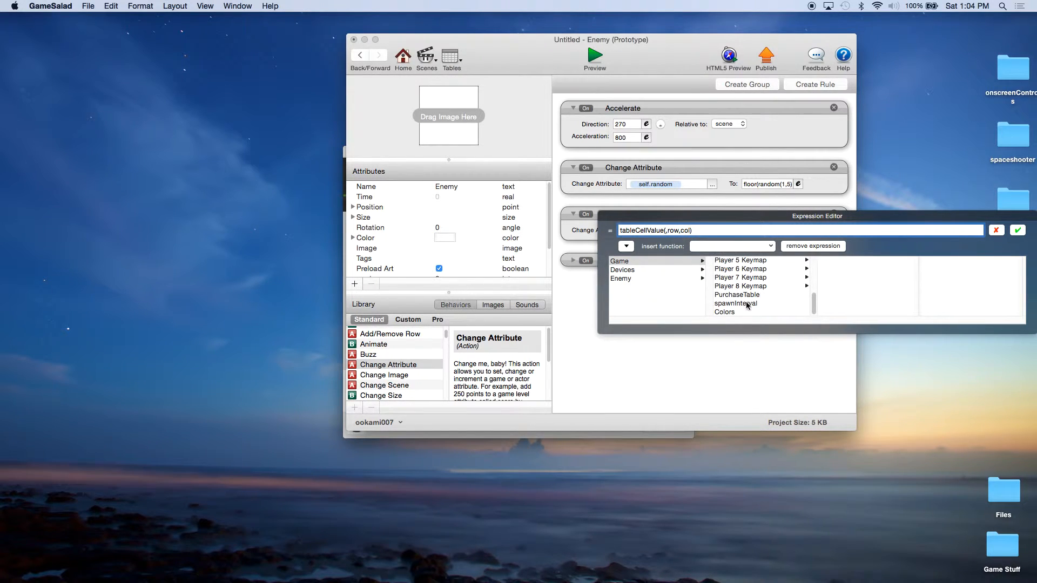
{"action": "left_click", "coordinate": [732, 313]}
Step: Set the tableCellValue row to self.random and the column to 1, and accept the expression
{"action": "double_click", "coordinate": [735, 230]}
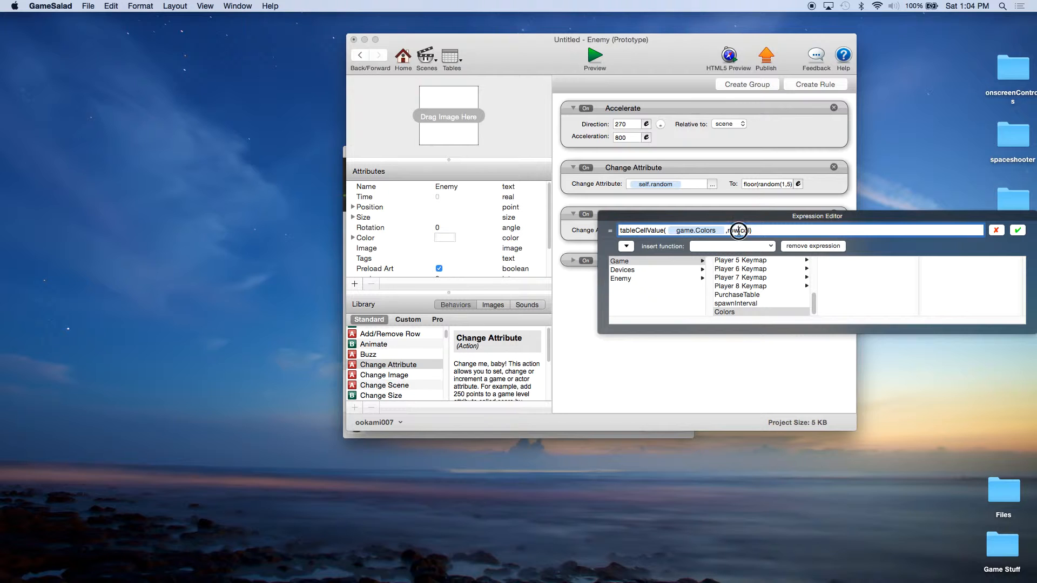
{"action": "key", "text": "BackSpace"}
{"action": "key", "text": "BackSpace"}
{"action": "left_click", "coordinate": [621, 278]}
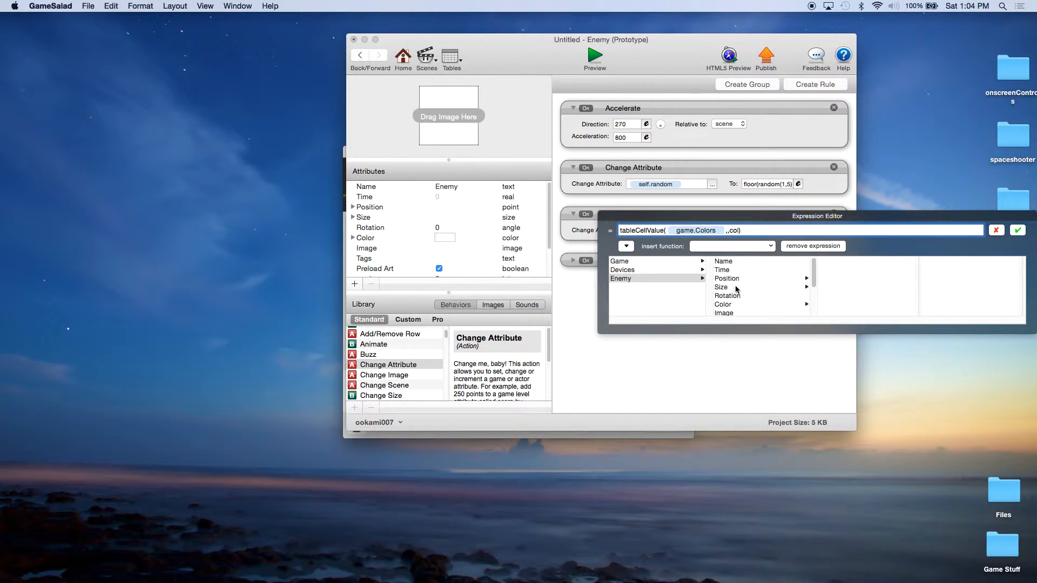
{"action": "scroll", "coordinate": [732, 302], "scroll_direction": "down", "scroll_amount": 3}
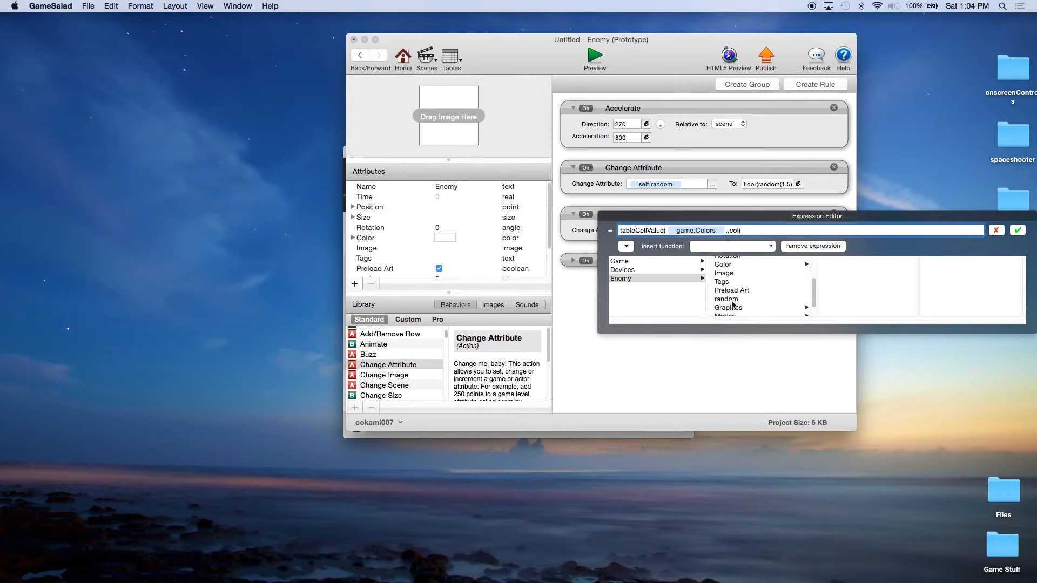
{"action": "left_click", "coordinate": [731, 299]}
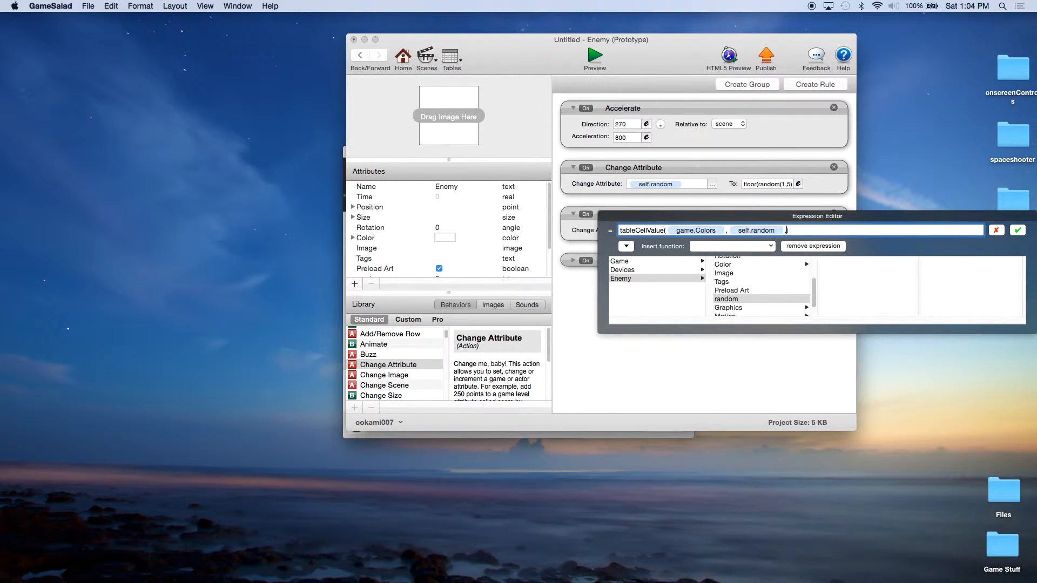
{"action": "type", "text": "1"}
{"action": "left_click", "coordinate": [1017, 231]}
Step: Duplicate the self.Color.Red Change Attribute behavior twice, placing both copies above the rule
{"action": "left_click", "coordinate": [696, 216]}
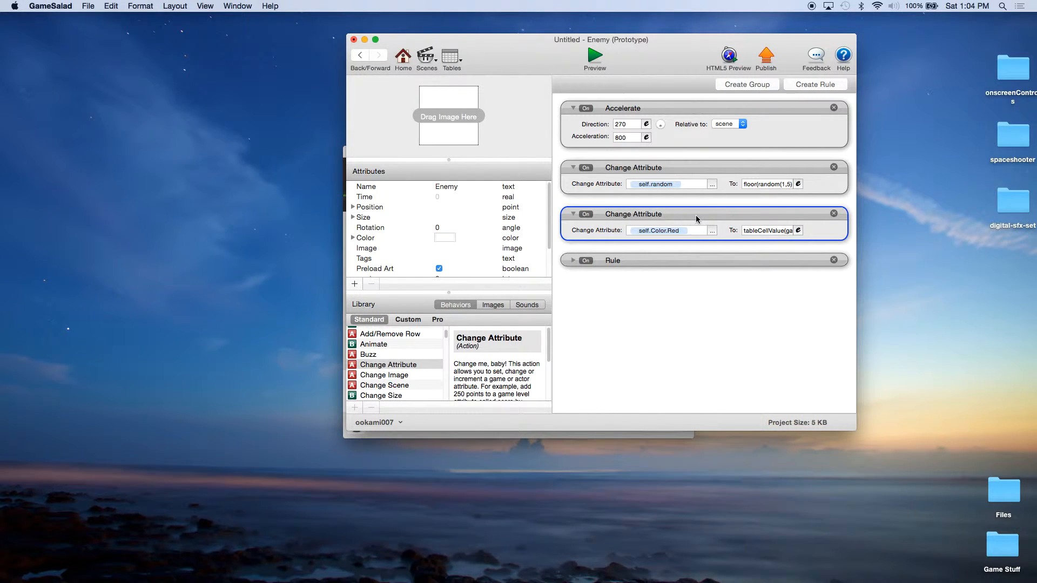
{"action": "left_click_drag", "start_coordinate": [695, 216], "coordinate": [695, 252], "text": "alt"}
{"action": "left_click_drag", "start_coordinate": [673, 288], "coordinate": [668, 259]}
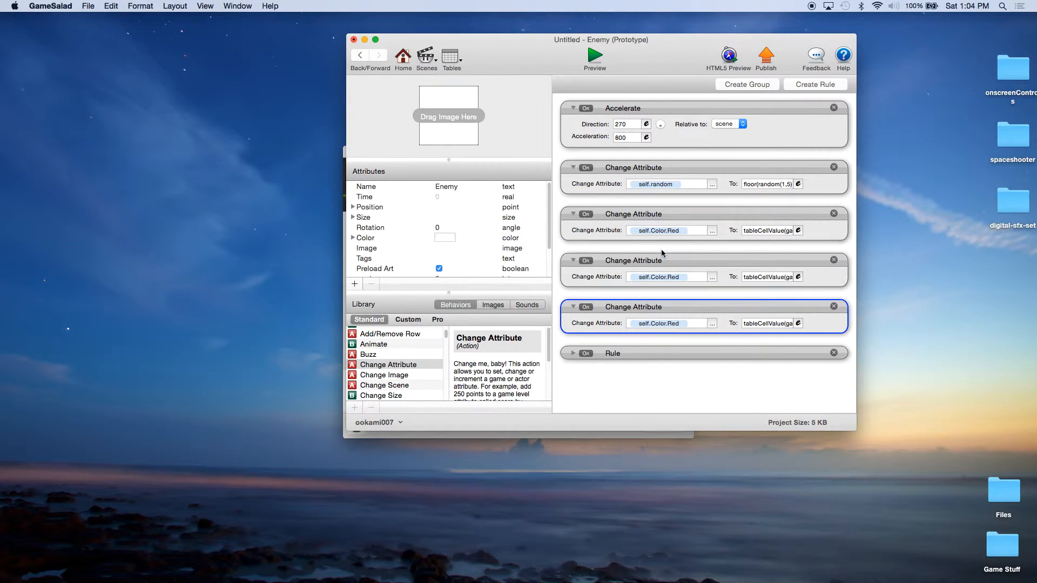
Step: Change the target attribute of the first duplicated Change Attribute behavior to self.Color.Blue
{"action": "left_click", "coordinate": [713, 278]}
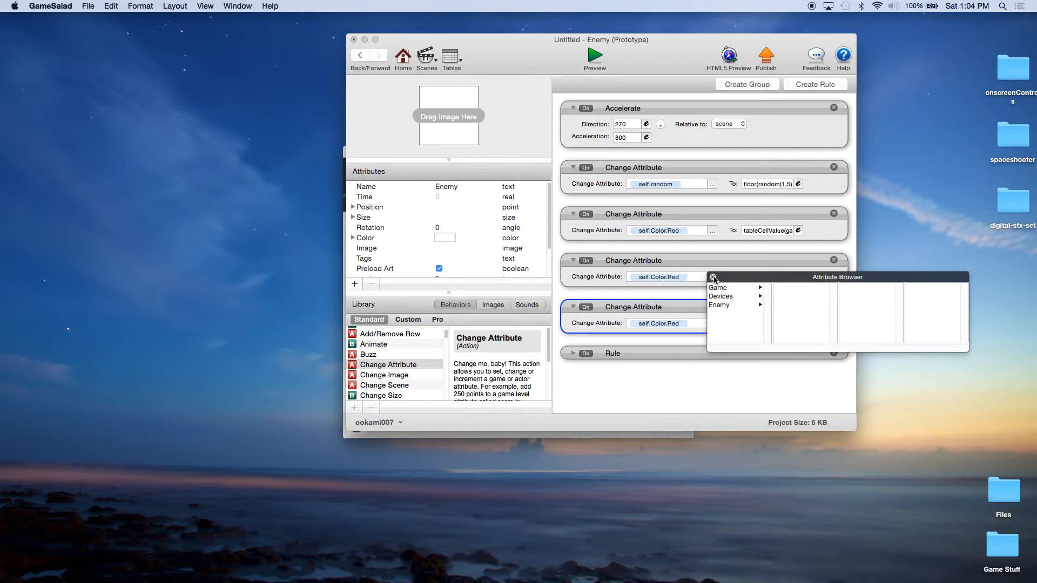
{"action": "left_click", "coordinate": [724, 305]}
{"action": "left_click", "coordinate": [794, 330]}
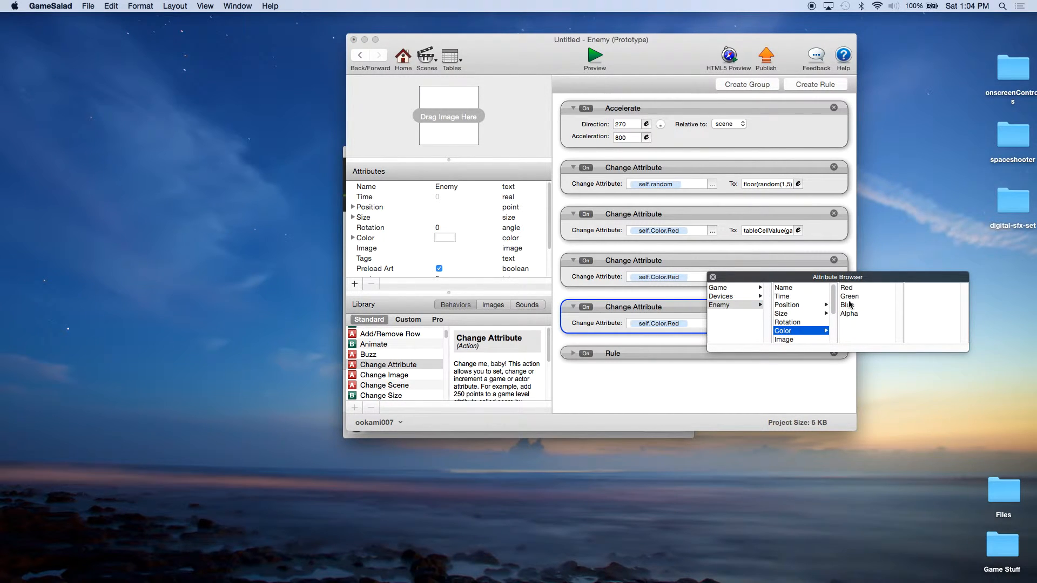
{"action": "left_click", "coordinate": [851, 305]}
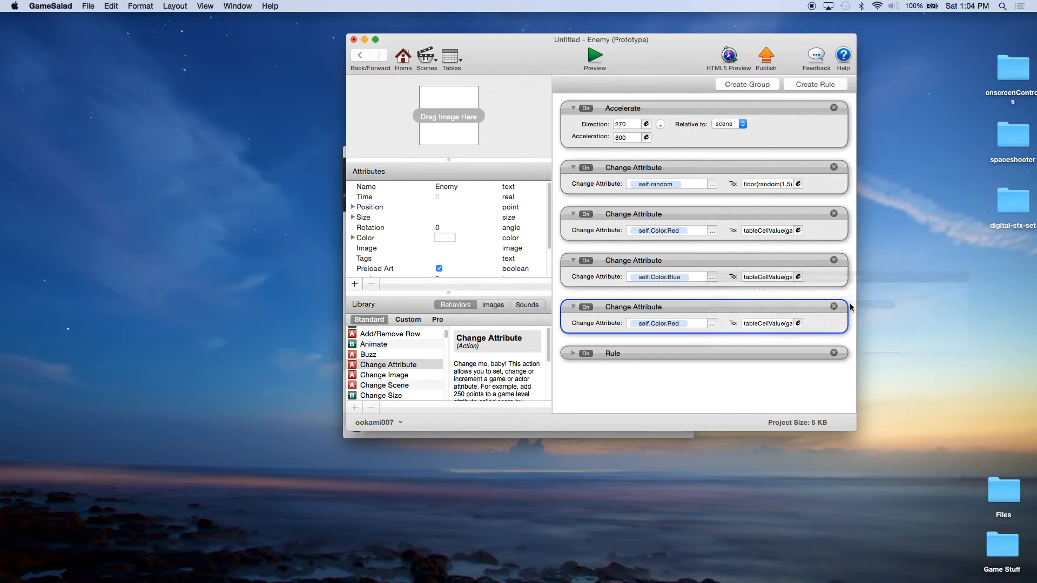
Step: Change the target attribute of the second duplicated Change Attribute behavior to self.Color.Green
{"action": "left_click", "coordinate": [713, 323]}
{"action": "left_click", "coordinate": [723, 351]}
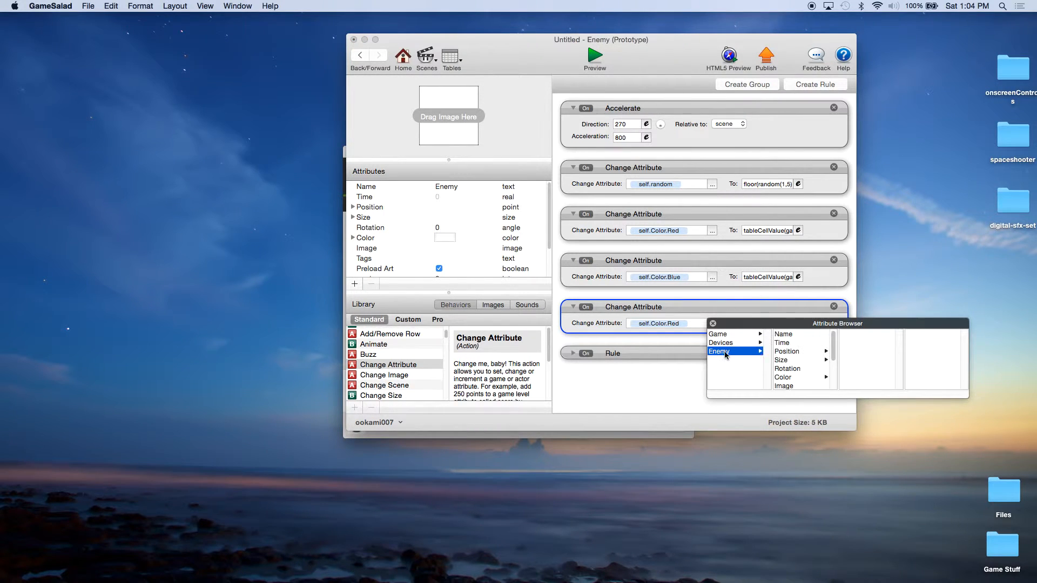
{"action": "left_click", "coordinate": [794, 378]}
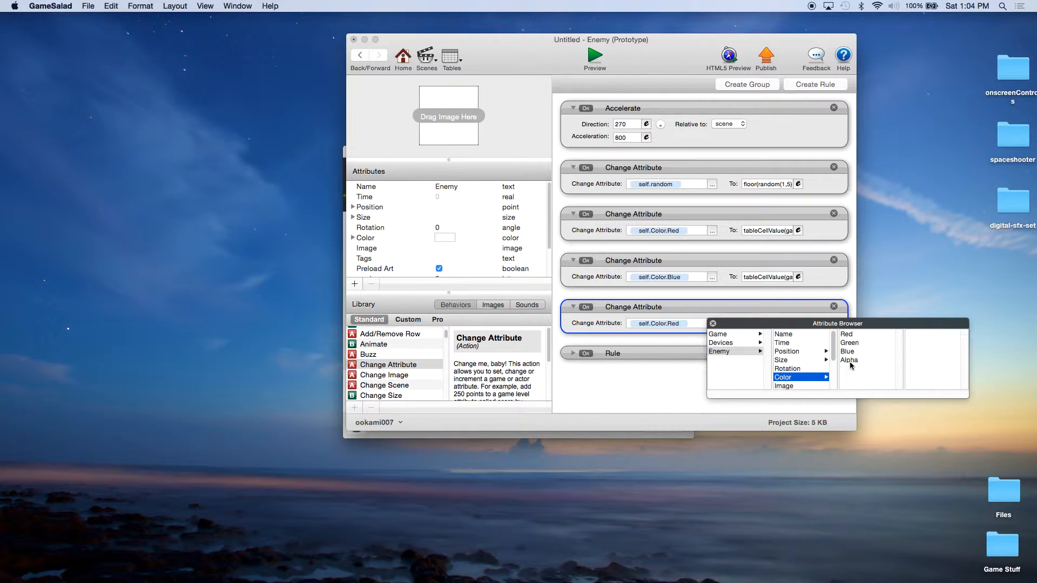
{"action": "left_click", "coordinate": [854, 343]}
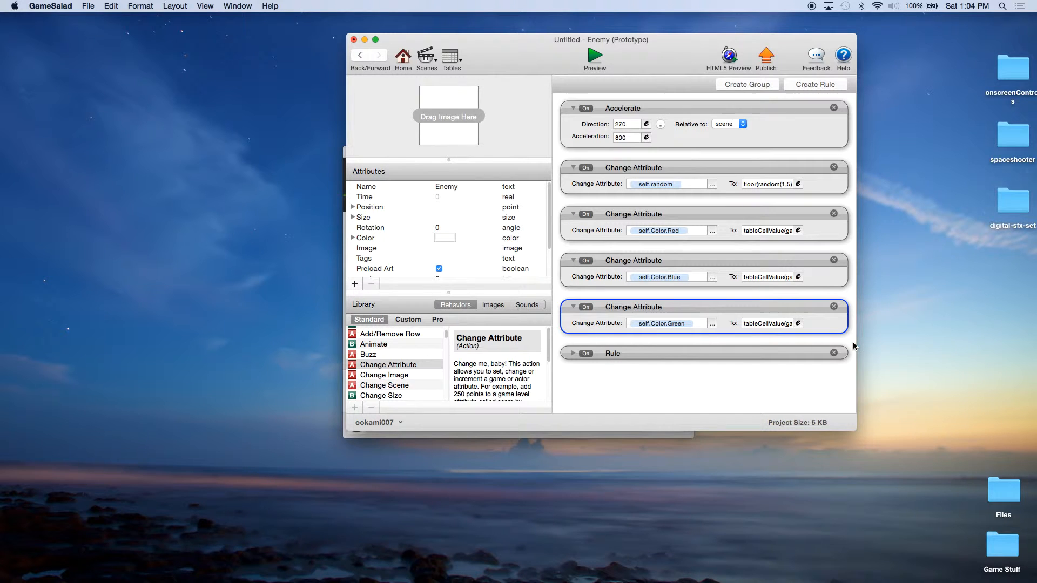
Step: Set the column in the self.Color.Green tableCellValue expression to 3 and accept the expression
{"action": "left_click", "coordinate": [798, 323]}
{"action": "left_click", "coordinate": [822, 324]}
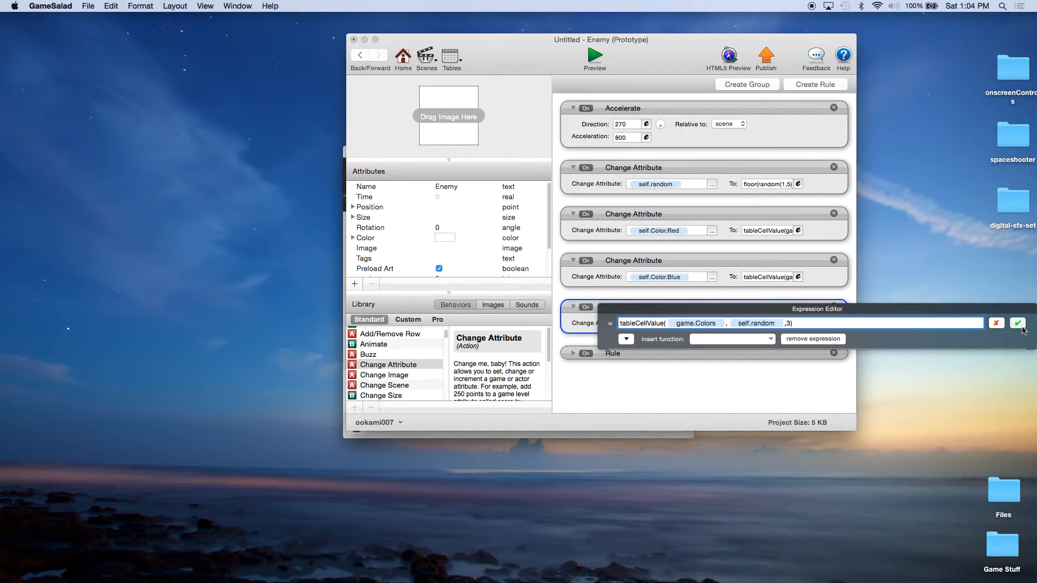
{"action": "left_click", "coordinate": [1017, 324]}
Step: Replace the column number in the self.Color.Blue tableCellValue expression and accept the expression
{"action": "left_click", "coordinate": [799, 277]}
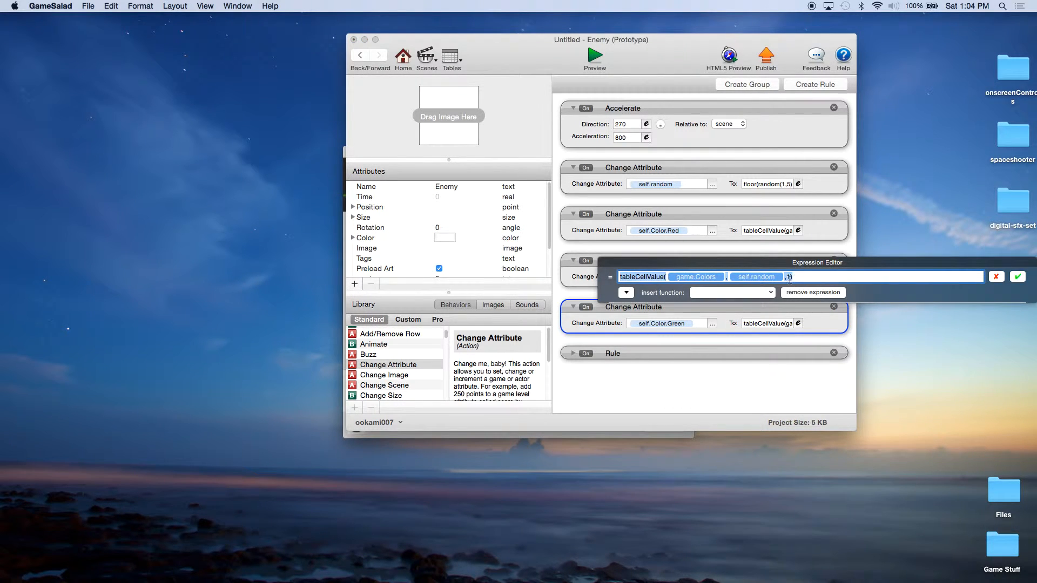
{"action": "left_click", "coordinate": [803, 277]}
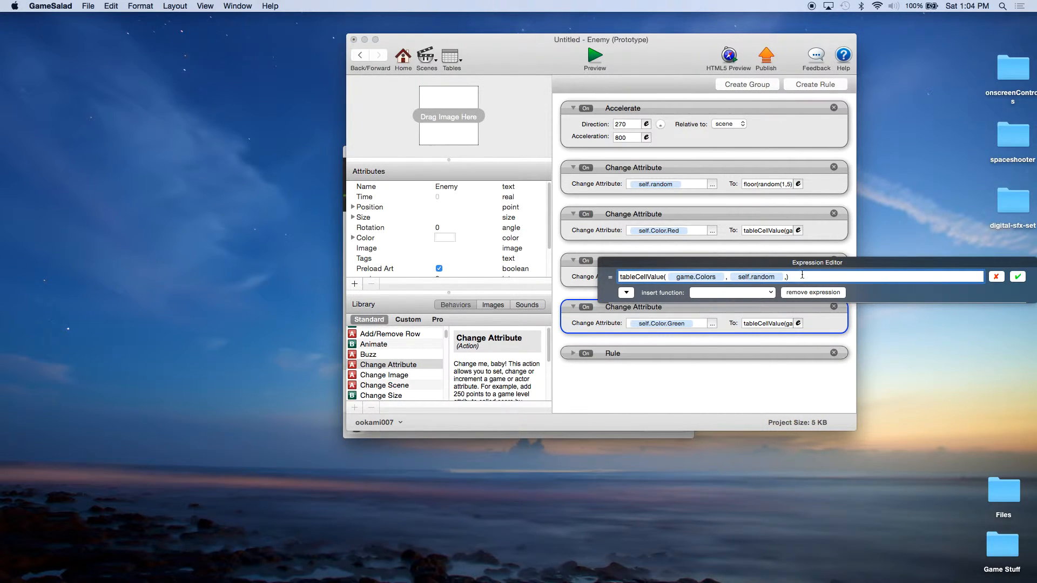
{"action": "left_click", "coordinate": [1017, 277]}
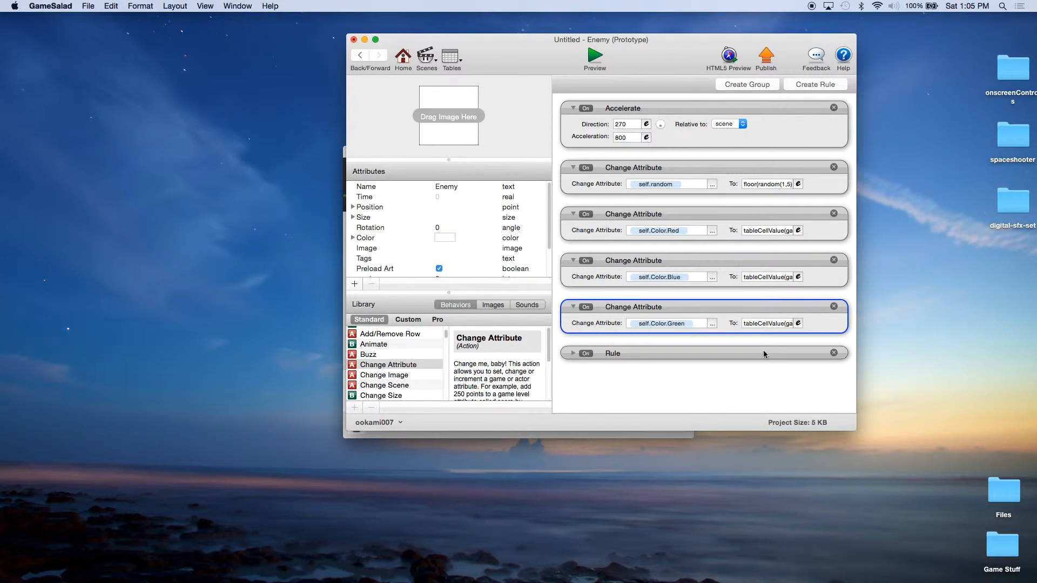
Step: Collapse the four Change Attribute behaviors in the Enemy prototype, leaving the rule below them collapsed too
{"action": "left_click", "coordinate": [572, 168]}
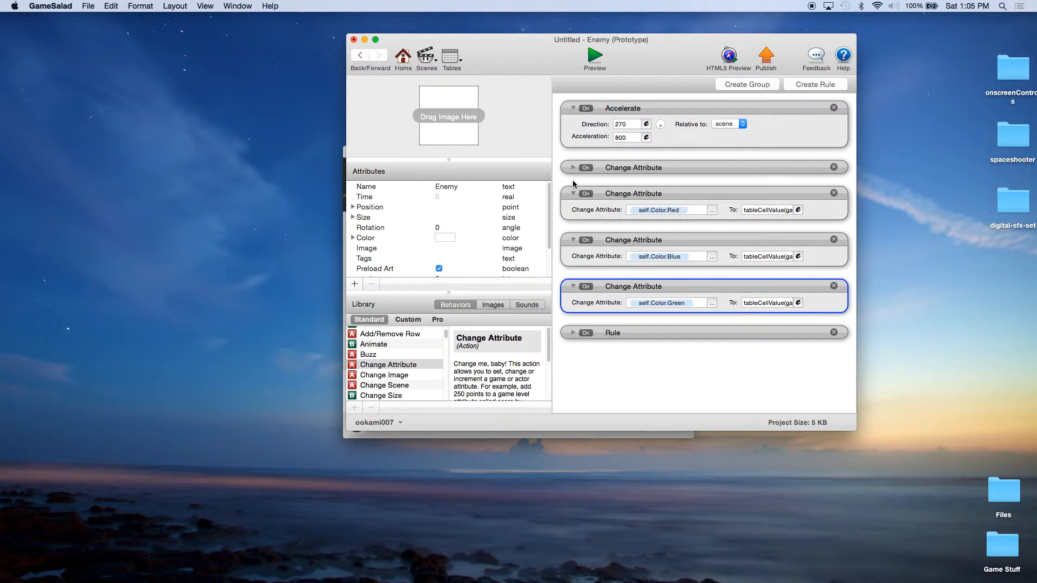
{"action": "left_click", "coordinate": [573, 194]}
{"action": "left_click", "coordinate": [573, 219]}
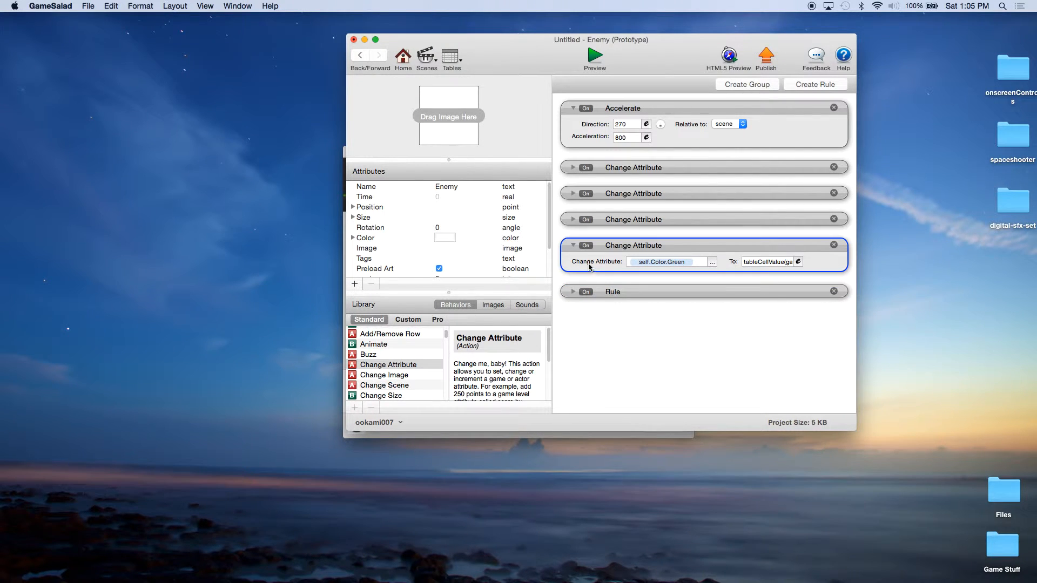
{"action": "left_click", "coordinate": [572, 245]}
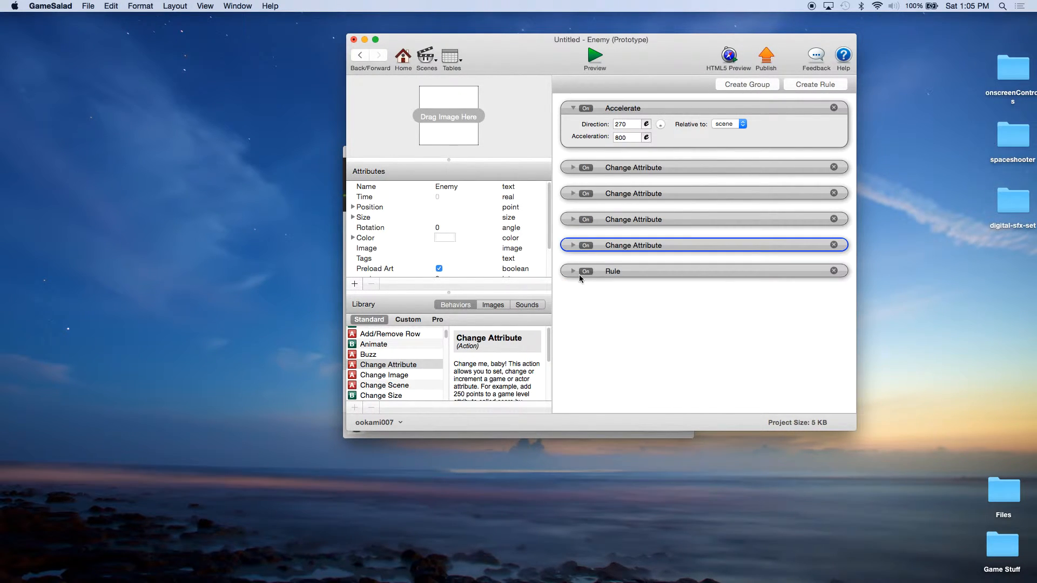
{"action": "left_click", "coordinate": [574, 271]}
{"action": "left_click", "coordinate": [574, 271]}
Step: Save the project as "Variable Spawner 001" in the GameSaladProjects folder
{"action": "left_click", "coordinate": [88, 6]}
{"action": "left_click", "coordinate": [96, 66]}
{"action": "type", "text": "Variable"}
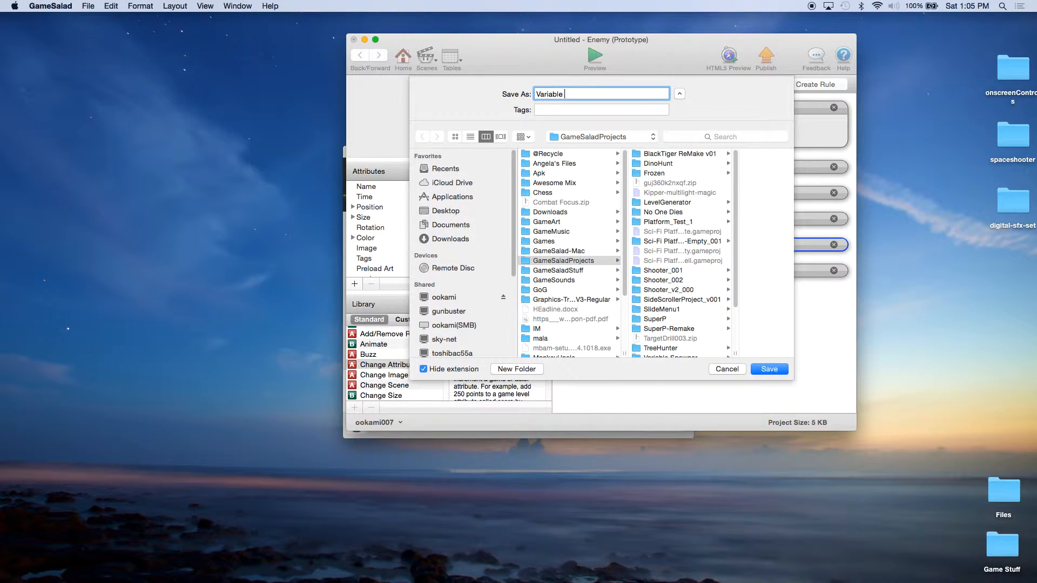
{"action": "type", "text": " Spawner 001"}
{"action": "left_click", "coordinate": [782, 369]}
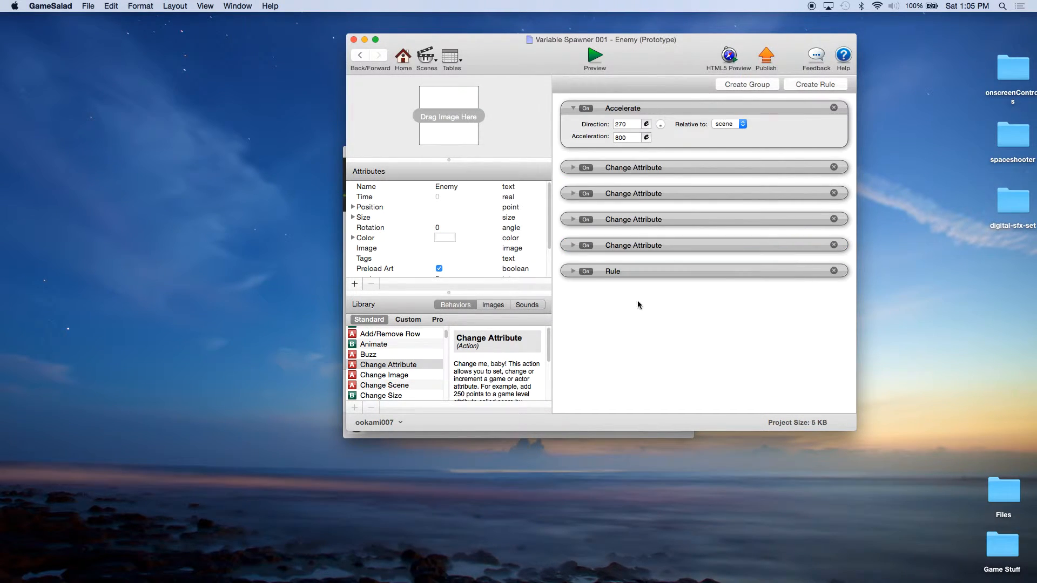
Step: Create a new rule in the Enemy prototype with the condition that touch is pressed
{"action": "left_click", "coordinate": [817, 85]}
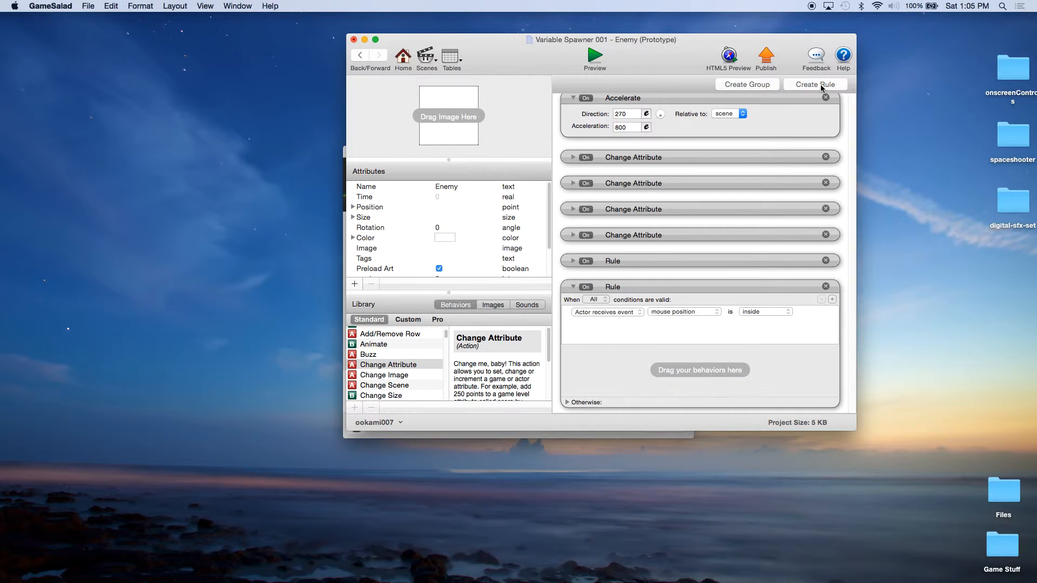
{"action": "left_click", "coordinate": [606, 312]}
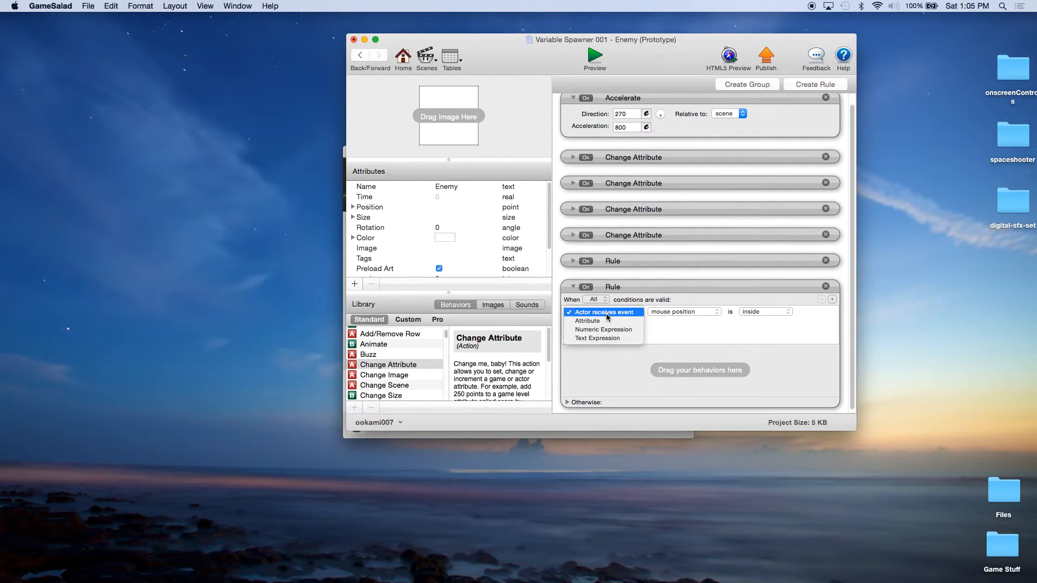
{"action": "left_click", "coordinate": [683, 312]}
{"action": "left_click", "coordinate": [683, 311]}
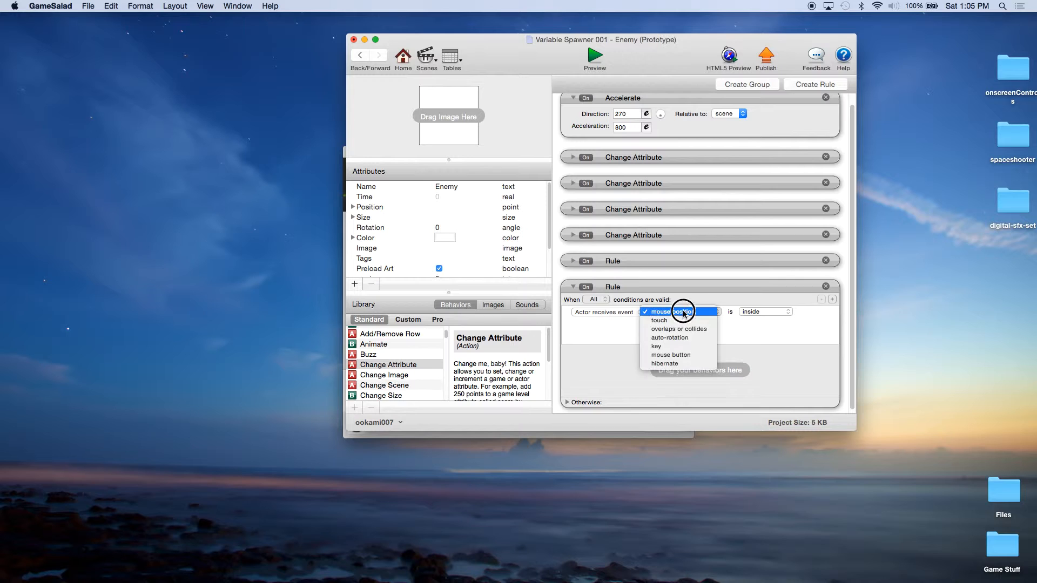
{"action": "left_click", "coordinate": [681, 323]}
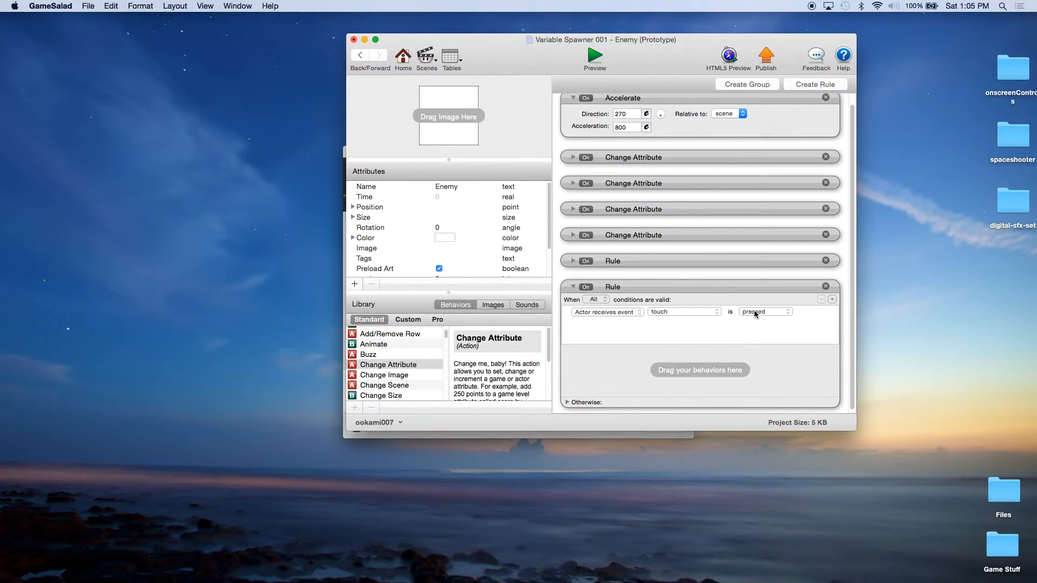
Step: Add a second condition to the new rule requiring that touch is inside
{"action": "left_click", "coordinate": [832, 300]}
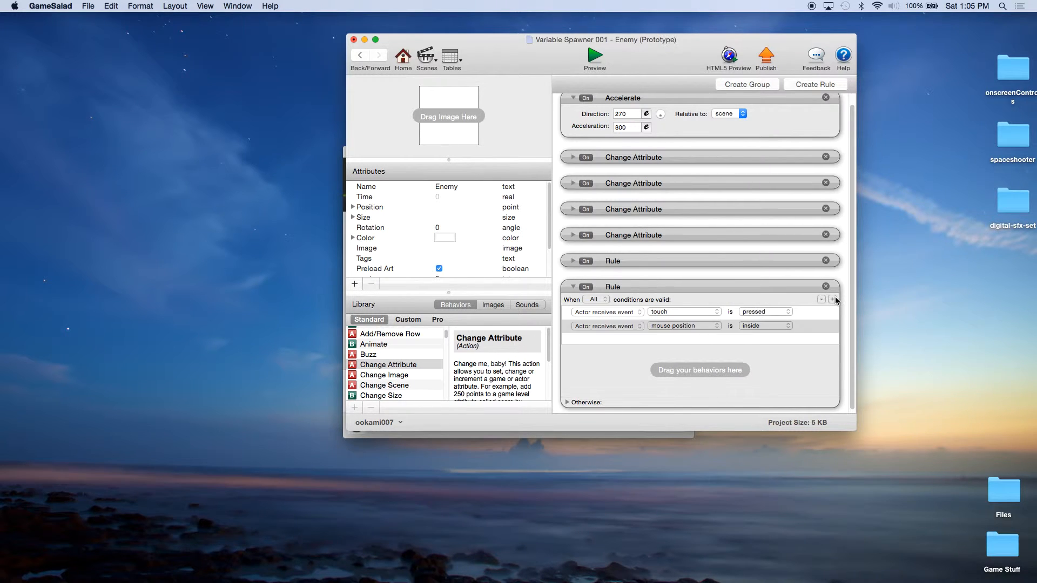
{"action": "left_click", "coordinate": [656, 326]}
{"action": "left_click", "coordinate": [673, 335]}
{"action": "left_click", "coordinate": [758, 326]}
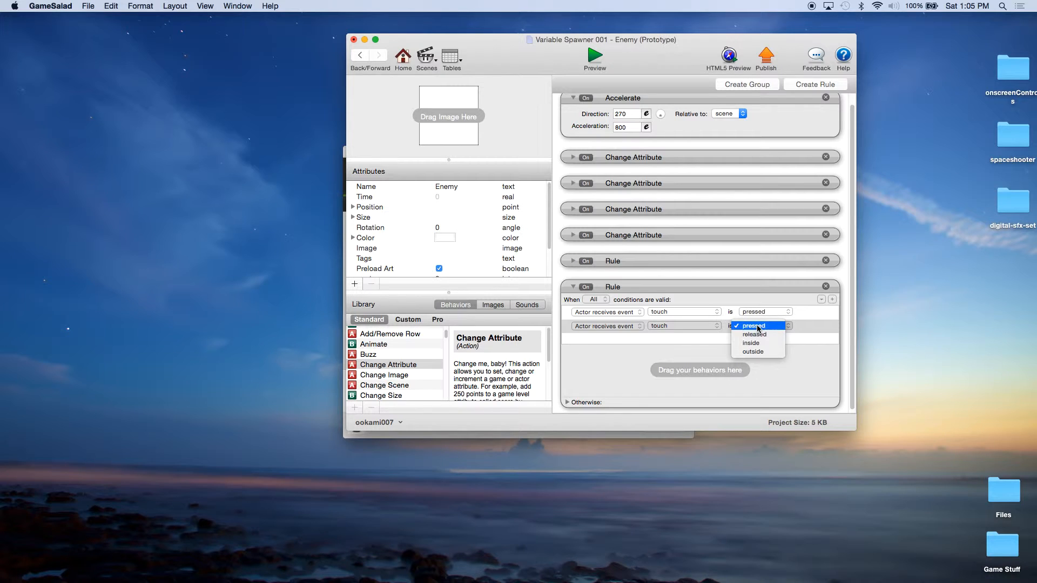
{"action": "left_click", "coordinate": [751, 343]}
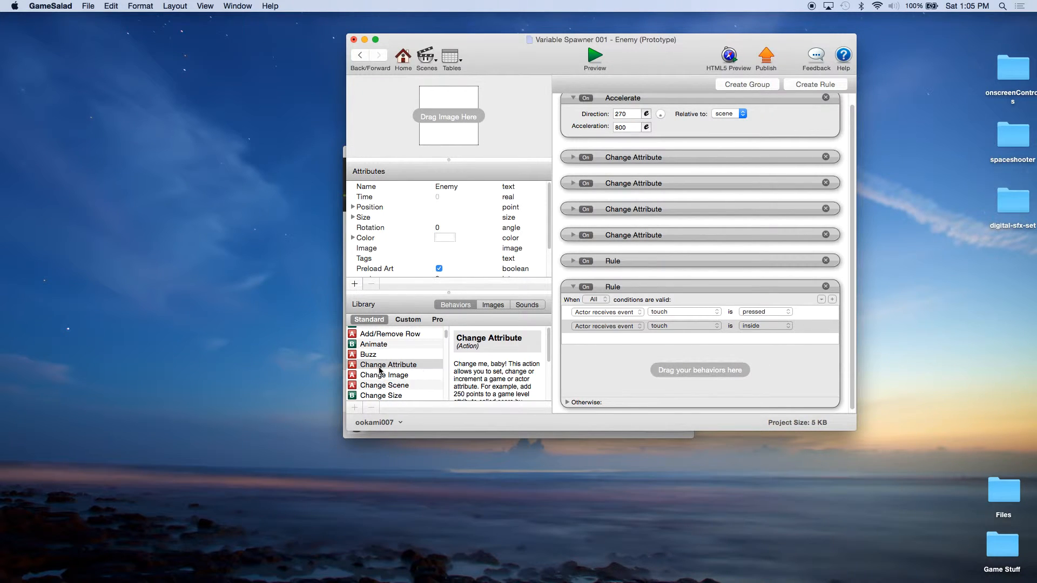
Step: Add a Change Attribute behavior to the touch rule and target it at game.spawnInterval
{"action": "scroll", "coordinate": [379, 369], "scroll_direction": "down", "scroll_amount": 1}
{"action": "left_click", "coordinate": [378, 346]}
{"action": "left_click_drag", "start_coordinate": [377, 346], "coordinate": [623, 357]}
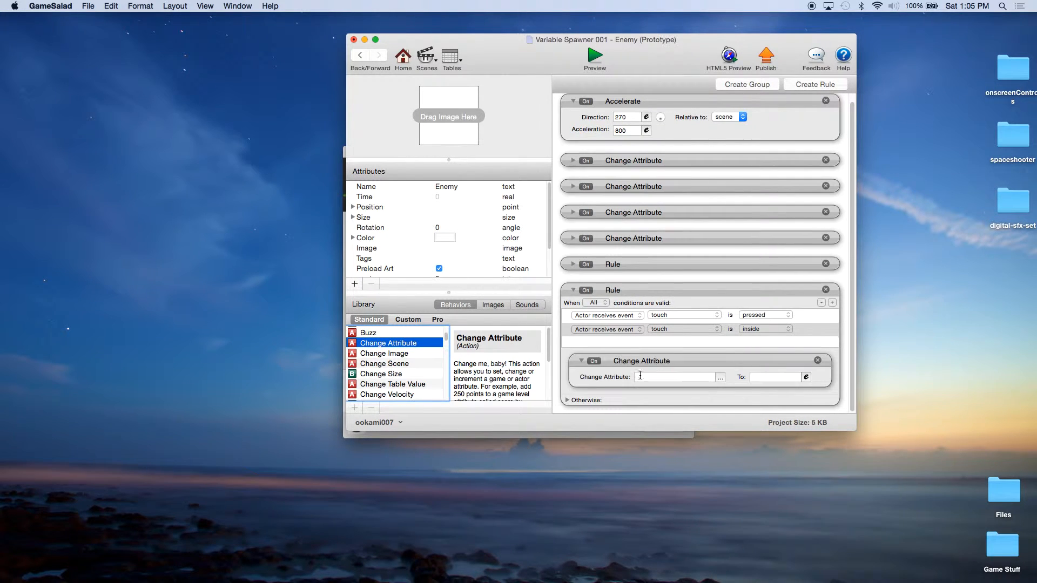
{"action": "left_click", "coordinate": [721, 377]}
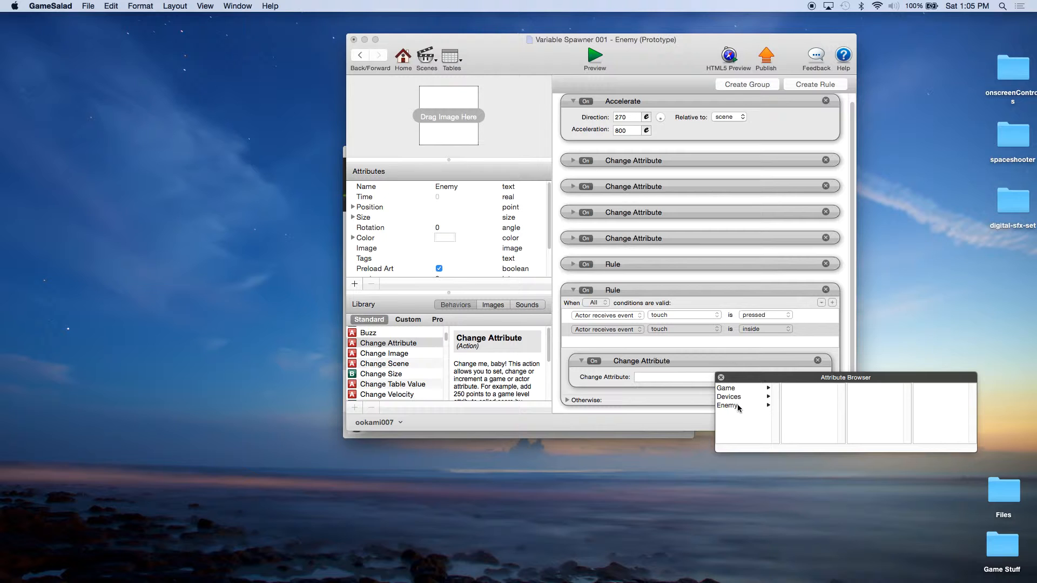
{"action": "left_click", "coordinate": [737, 389]}
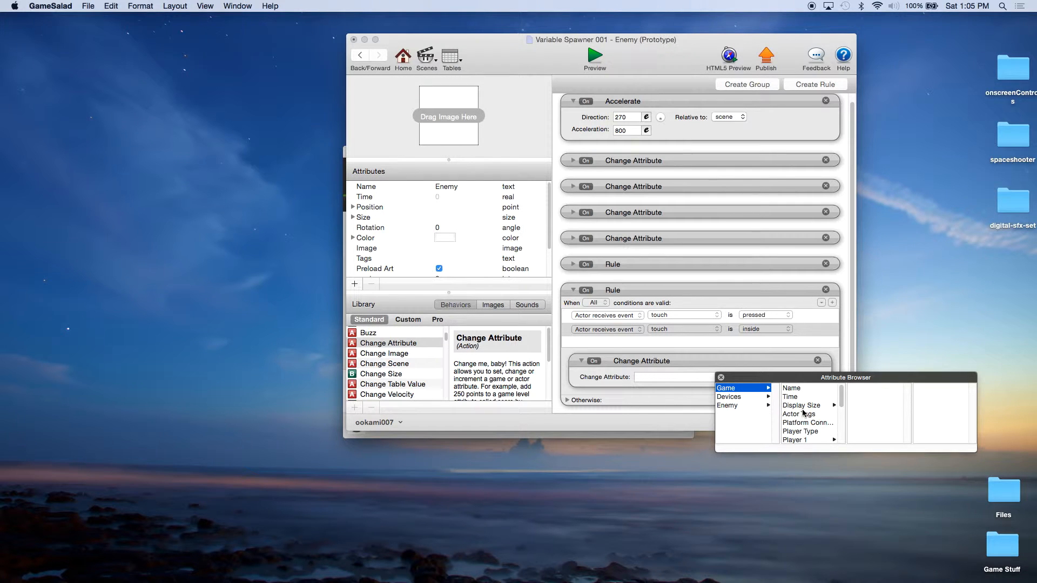
{"action": "scroll", "coordinate": [804, 413], "scroll_direction": "down", "scroll_amount": 3}
{"action": "left_click", "coordinate": [805, 435]}
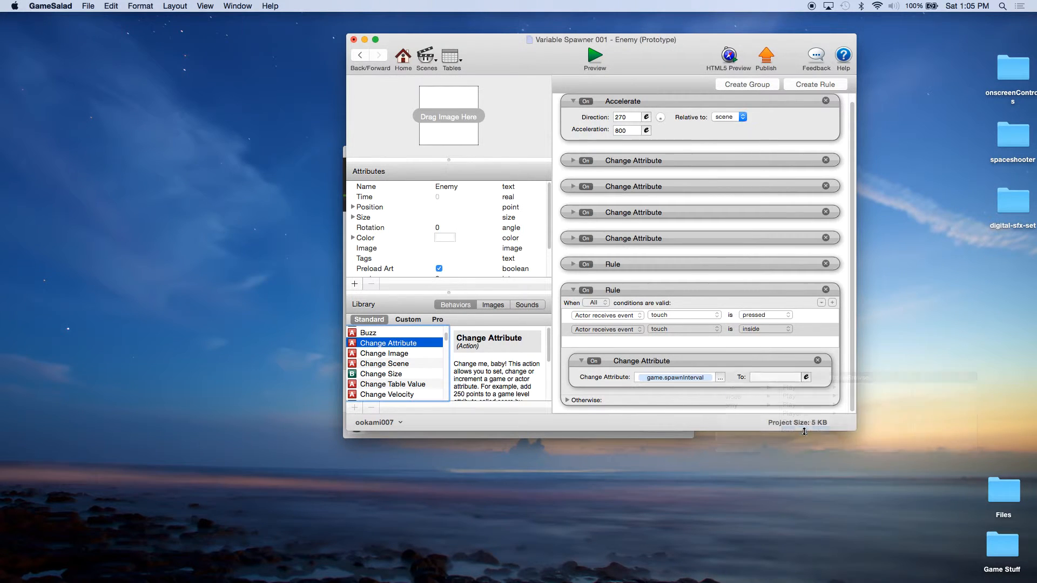
Step: Set the new Change Attribute's value to the expression game.spawnInterval -0.1 and accept it
{"action": "left_click", "coordinate": [806, 378]}
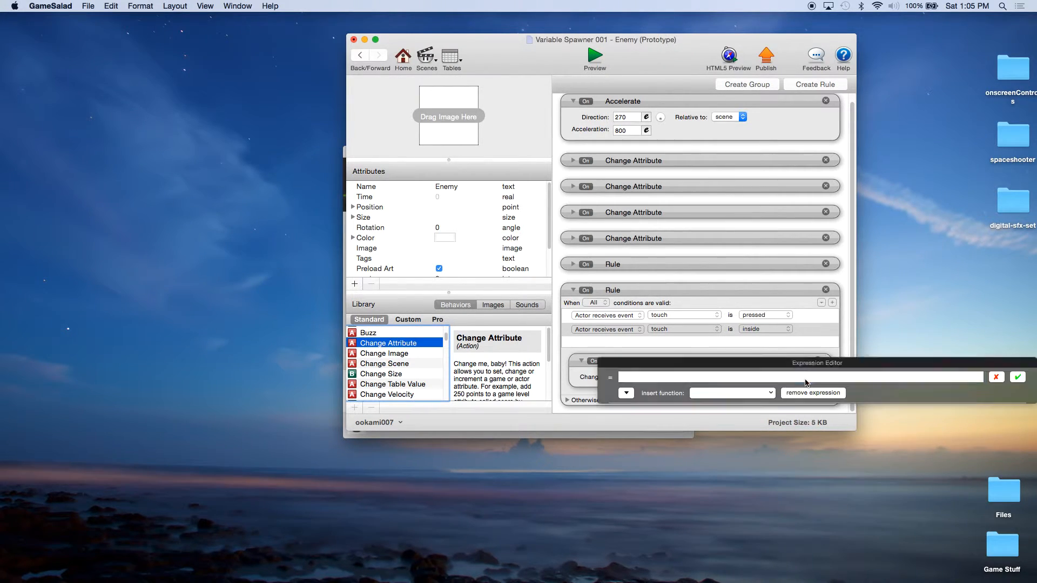
{"action": "left_click", "coordinate": [626, 393]}
{"action": "left_click", "coordinate": [620, 408]}
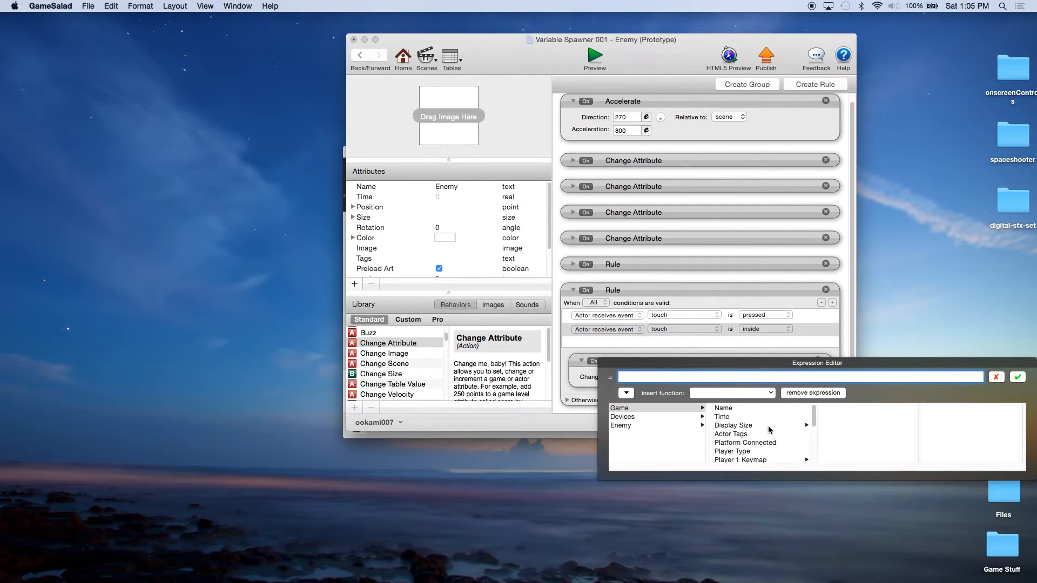
{"action": "scroll", "coordinate": [770, 425], "scroll_direction": "down", "scroll_amount": 5}
{"action": "left_click", "coordinate": [748, 450]}
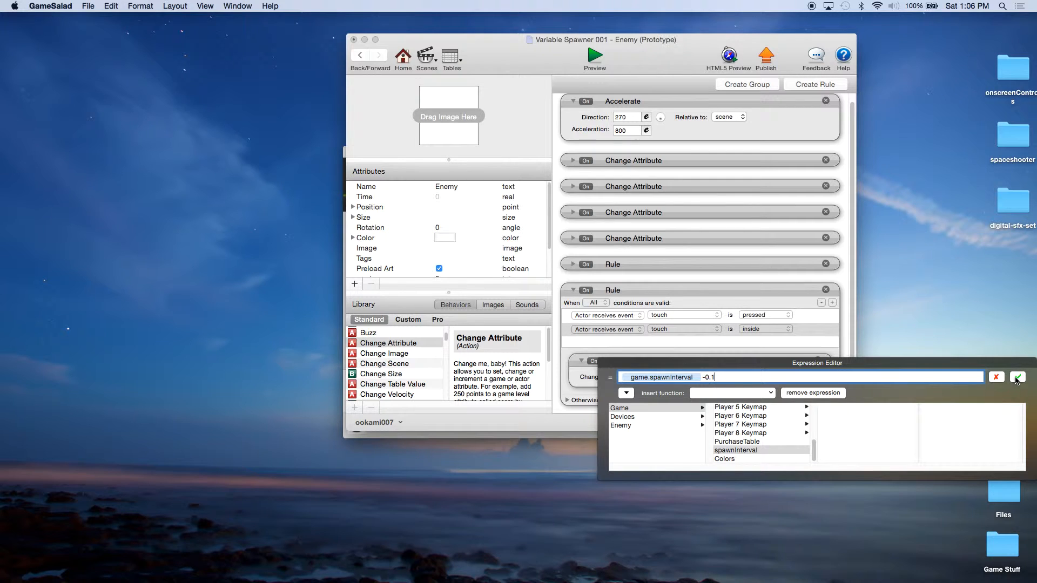
{"action": "left_click", "coordinate": [1017, 378]}
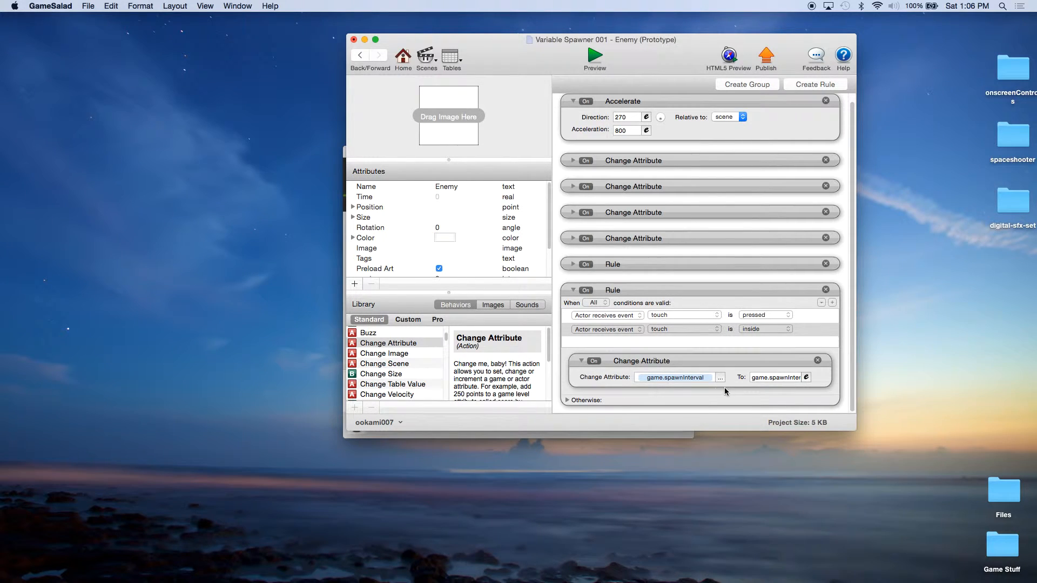
Step: Create a nested rule inside the touch rule and arrange it below the game.spawnInterval Change Attribute, outside of it
{"action": "left_click", "coordinate": [695, 363]}
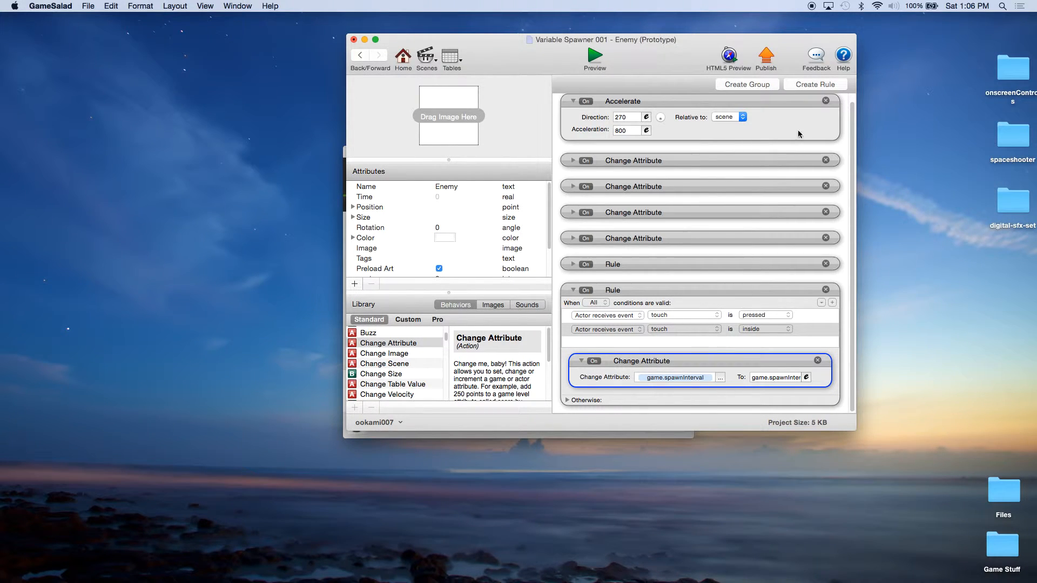
{"action": "left_click", "coordinate": [823, 85]}
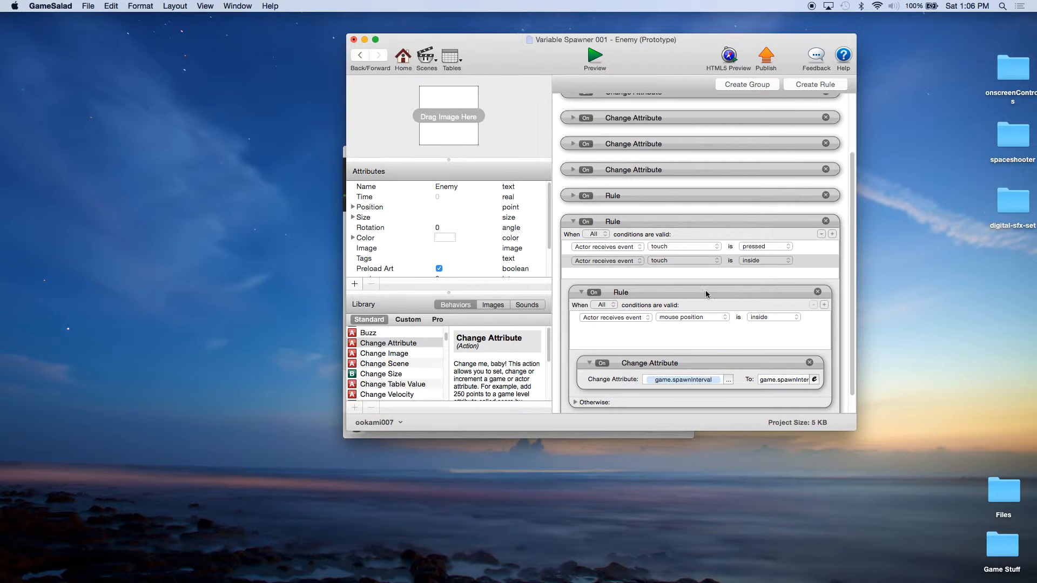
{"action": "left_click", "coordinate": [653, 365]}
{"action": "left_click_drag", "start_coordinate": [653, 367], "coordinate": [651, 292]}
{"action": "left_click", "coordinate": [669, 340]}
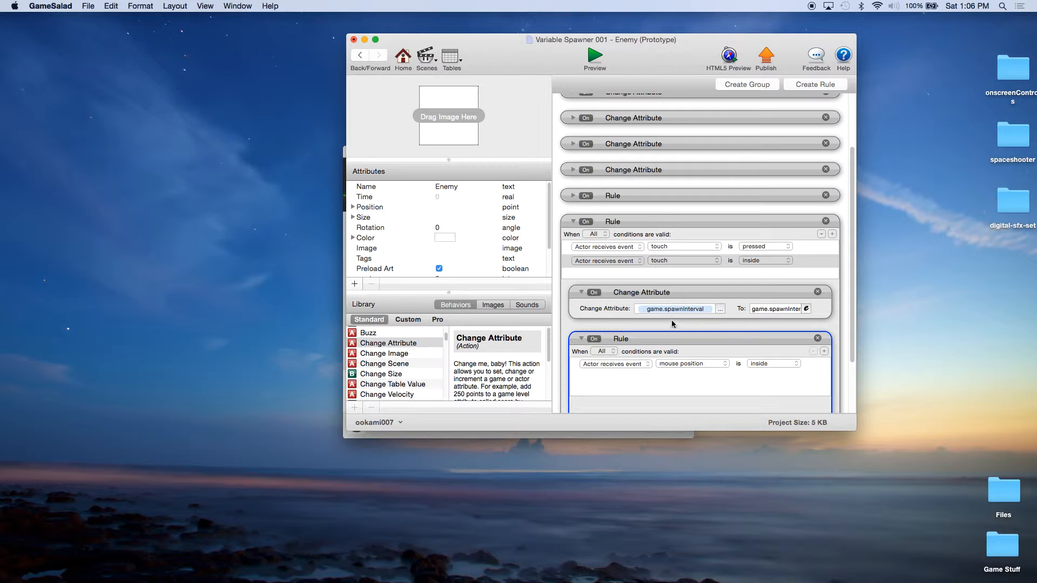
Step: Set the nested rule's condition to check whether the attribute game.spawnInterval is ≤ 0
{"action": "left_click", "coordinate": [638, 364]}
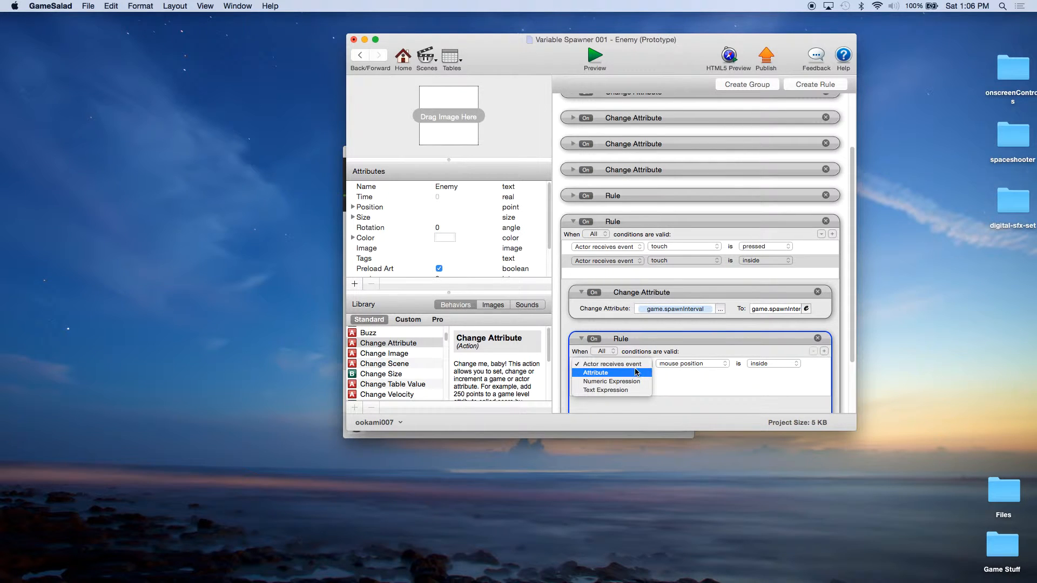
{"action": "left_click", "coordinate": [638, 374]}
{"action": "left_click", "coordinate": [724, 364]}
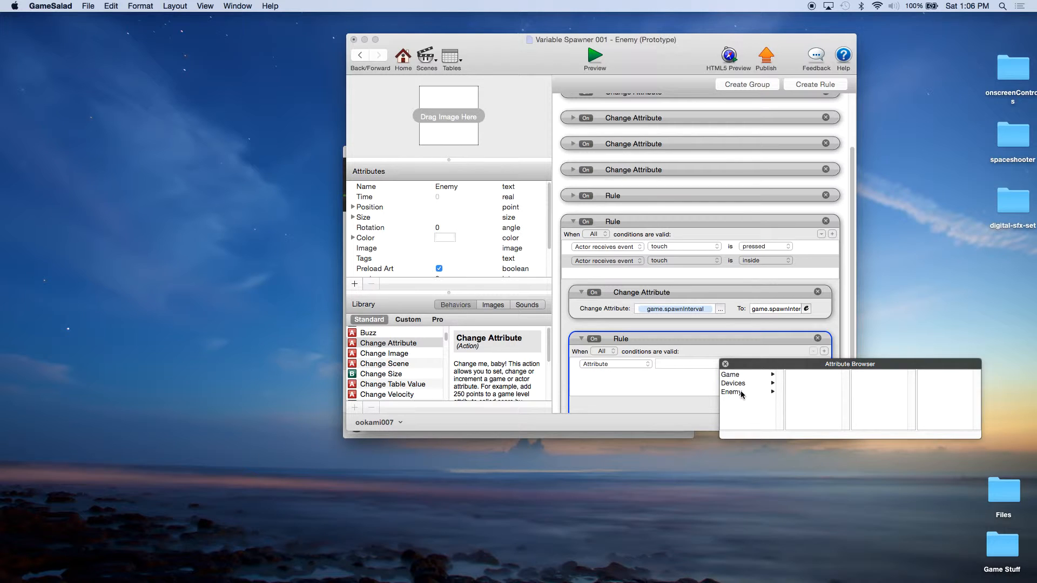
{"action": "left_click", "coordinate": [739, 376]}
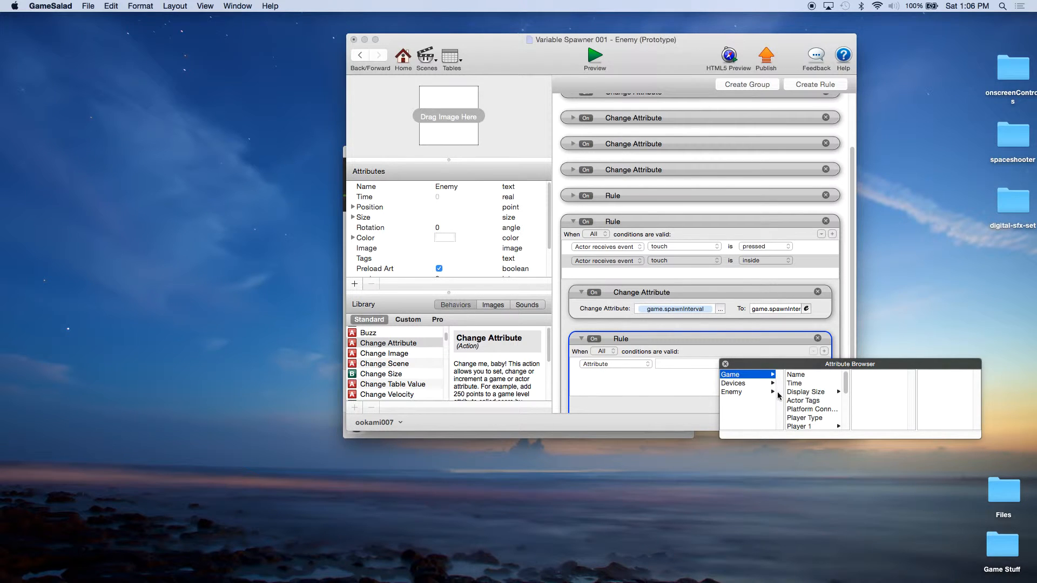
{"action": "scroll", "coordinate": [815, 405], "scroll_direction": "down", "scroll_amount": 3}
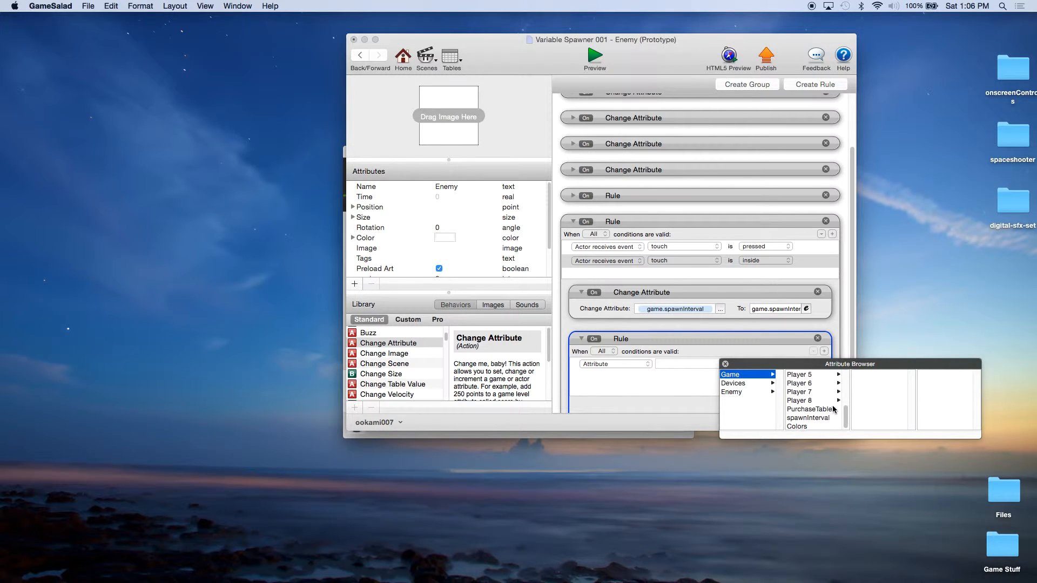
{"action": "left_click", "coordinate": [806, 422]}
{"action": "left_click", "coordinate": [745, 364]}
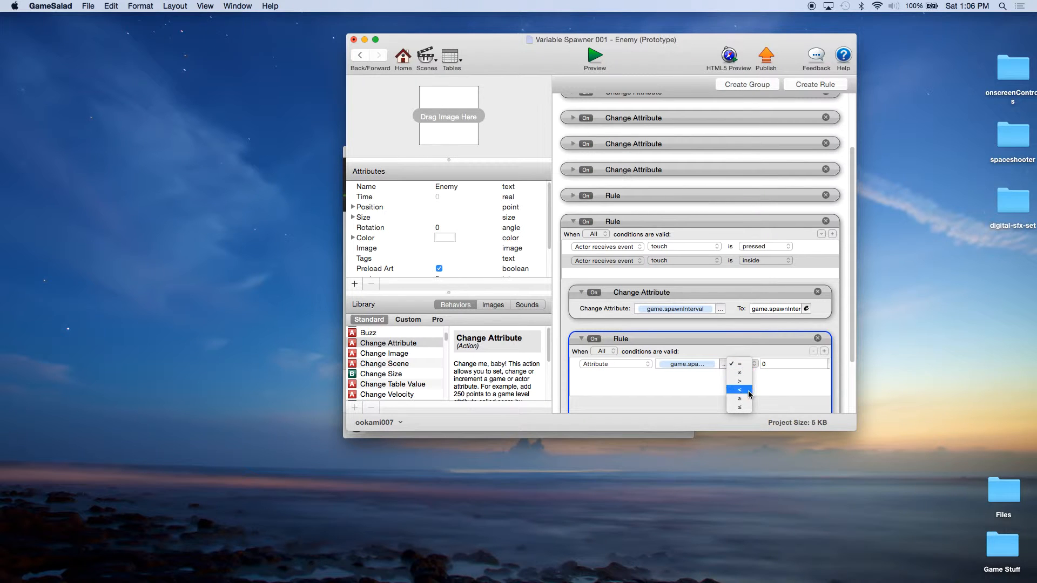
{"action": "left_click", "coordinate": [745, 406]}
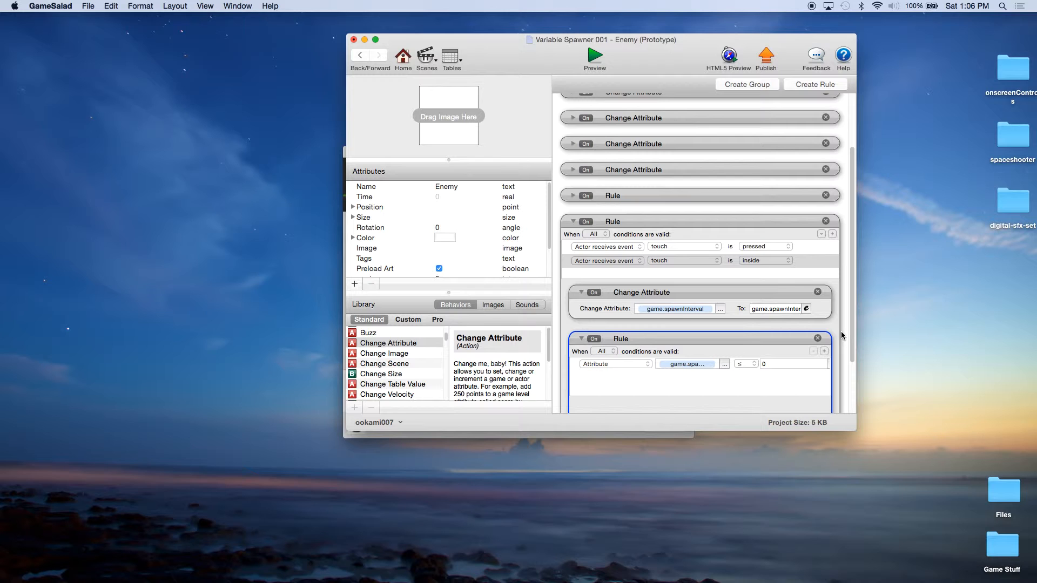
Step: Copy the game.spawnInterval Change Attribute into the nested rule and set the copy's value to 0.1
{"action": "scroll", "coordinate": [849, 381], "scroll_direction": "down", "scroll_amount": 3}
{"action": "left_click", "coordinate": [672, 226]}
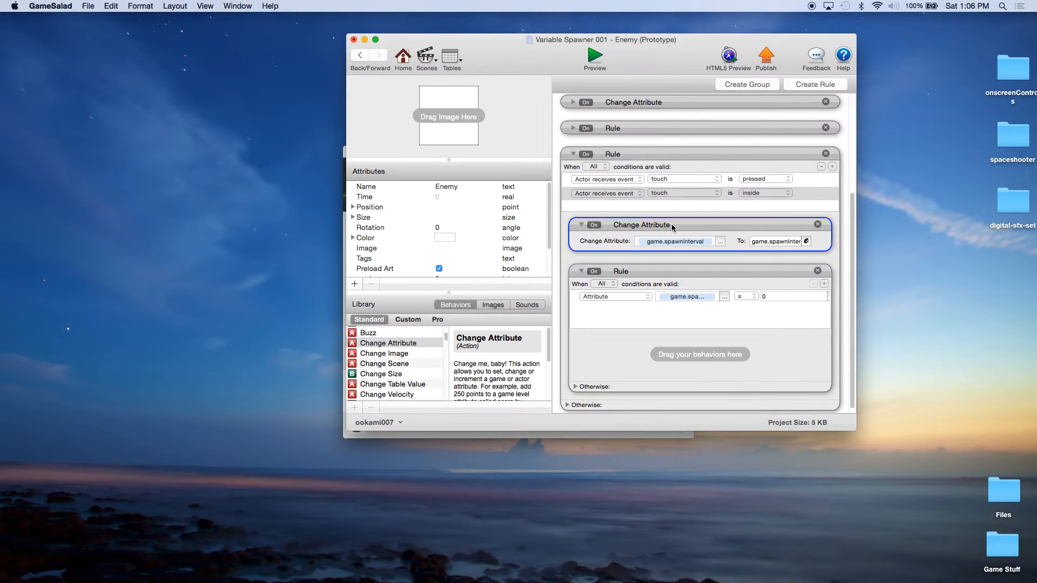
{"action": "left_click_drag", "start_coordinate": [672, 224], "coordinate": [690, 360], "text": "alt"}
{"action": "left_click", "coordinate": [815, 359]}
{"action": "left_click", "coordinate": [736, 358]}
{"action": "left_click_drag", "start_coordinate": [735, 358], "coordinate": [581, 360]}
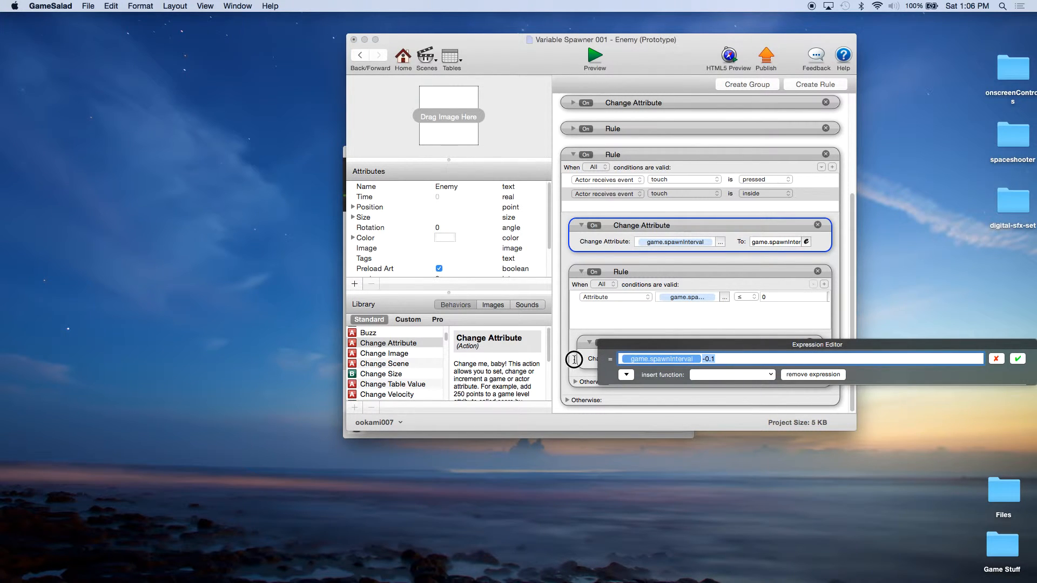
{"action": "type", "text": "0"}
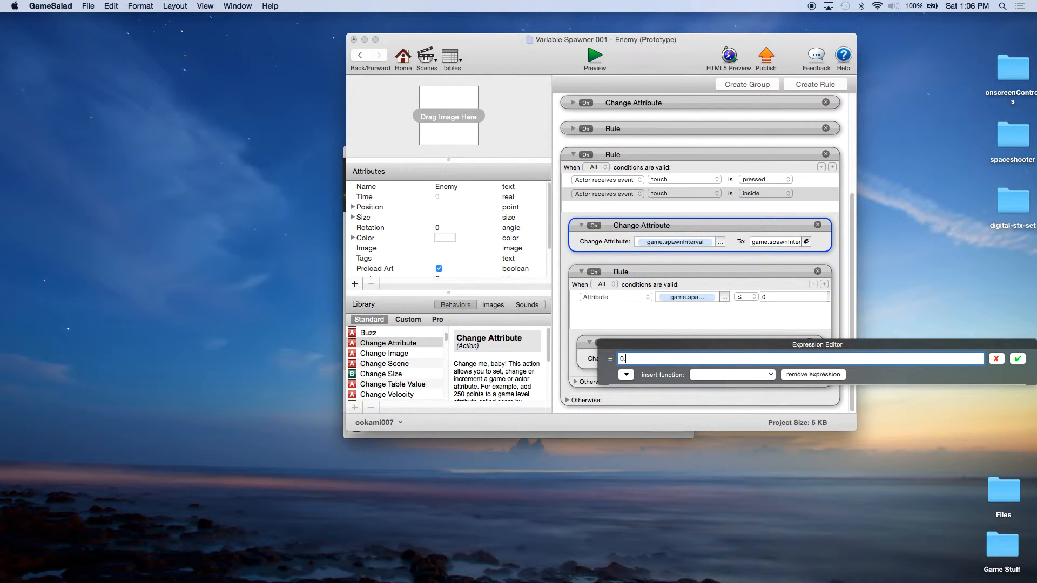
{"action": "left_click", "coordinate": [1018, 359]}
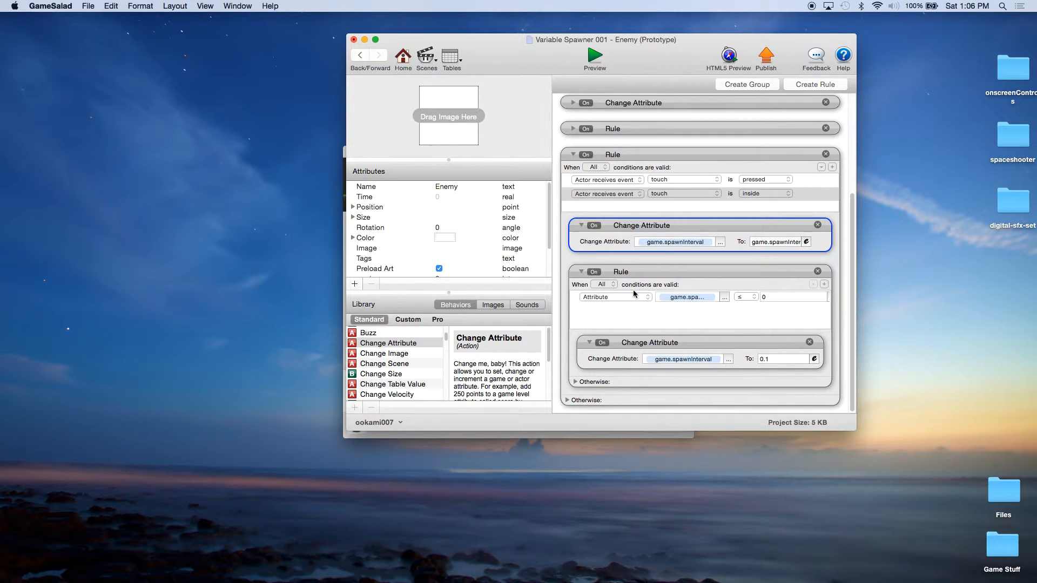
Step: Add a Destroy behavior below the nested rule inside the touch rule, collapsing the finished behaviors and the touch rule
{"action": "left_click", "coordinate": [582, 272]}
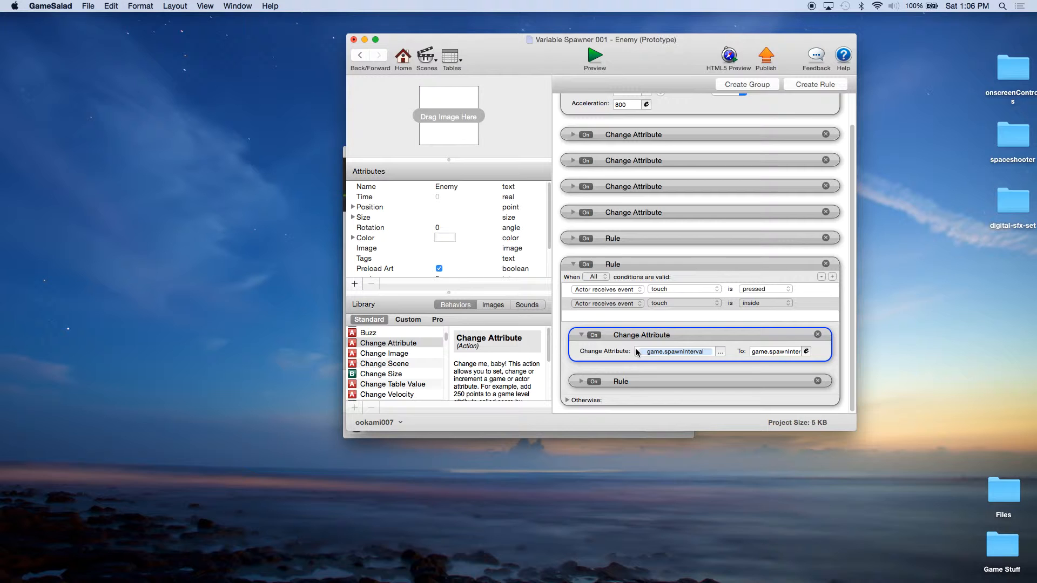
{"action": "left_click", "coordinate": [582, 335]}
{"action": "scroll", "coordinate": [413, 361], "scroll_direction": "down", "scroll_amount": 5}
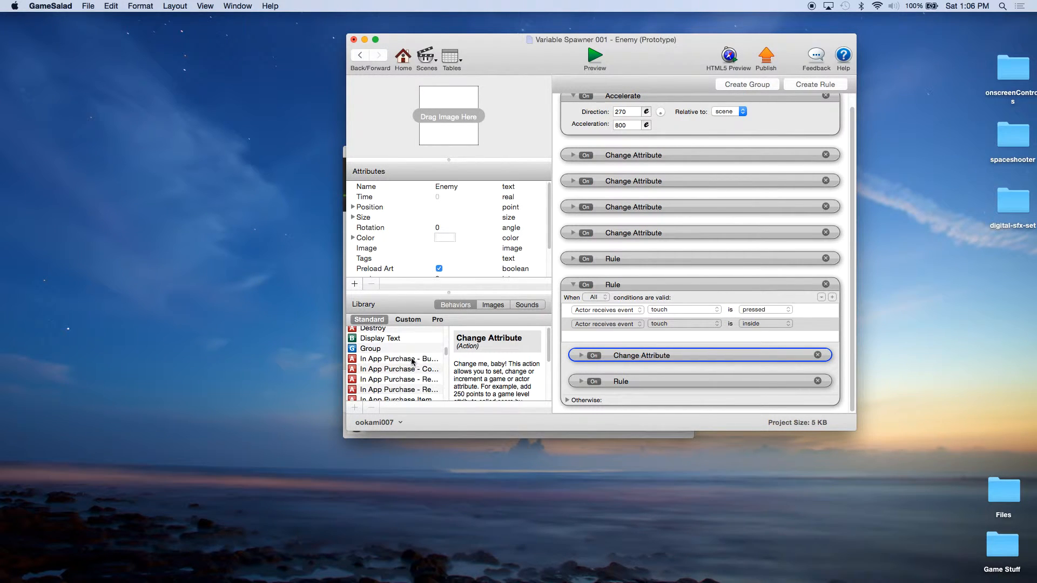
{"action": "left_click", "coordinate": [381, 333]}
{"action": "left_click_drag", "start_coordinate": [377, 336], "coordinate": [623, 400]}
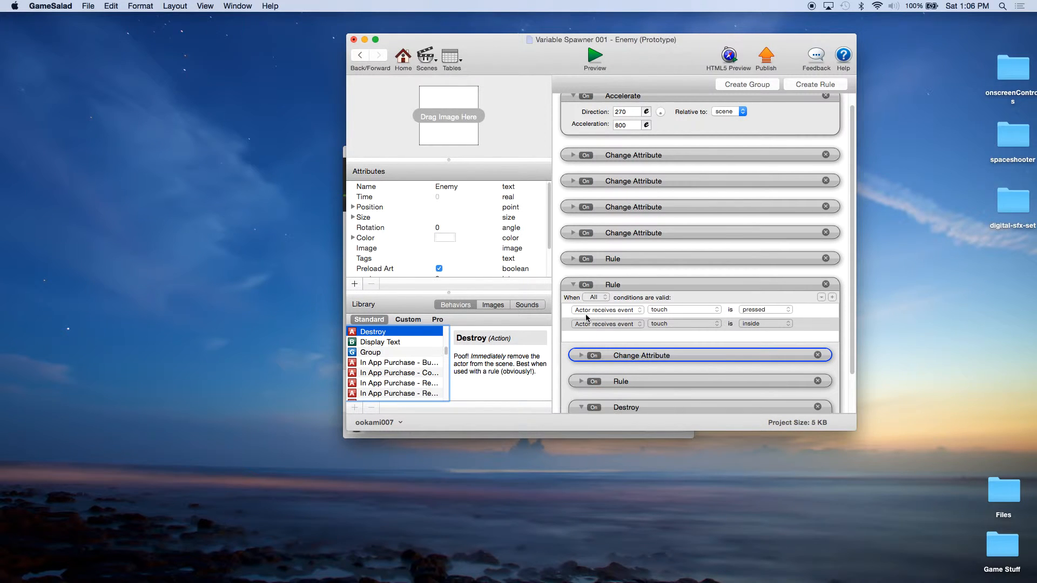
{"action": "left_click", "coordinate": [573, 285]}
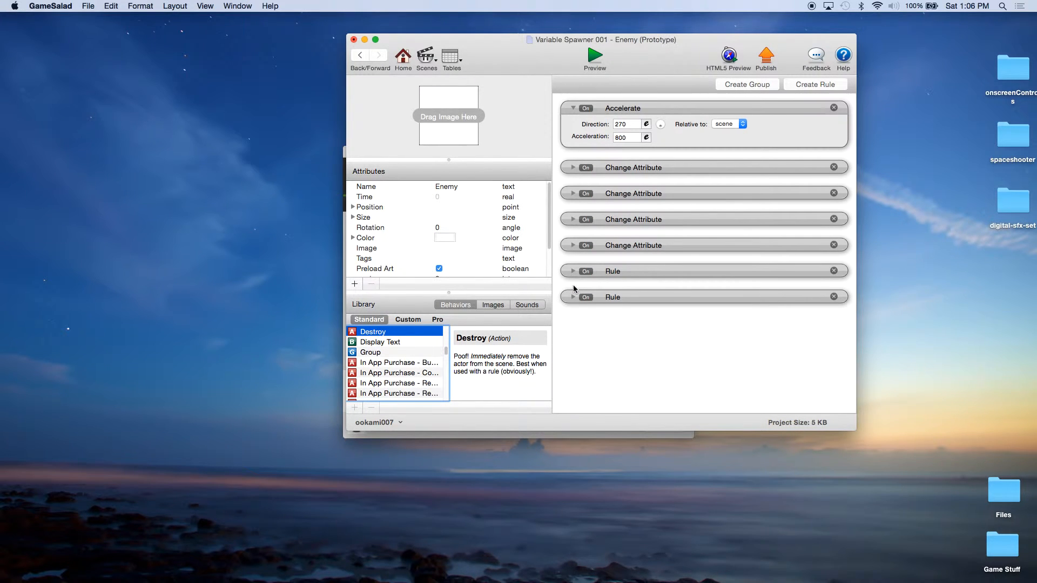
Step: Save the project and return to the project's actor list
{"action": "left_click", "coordinate": [89, 8]}
{"action": "left_click", "coordinate": [109, 67]}
{"action": "left_click", "coordinate": [403, 57]}
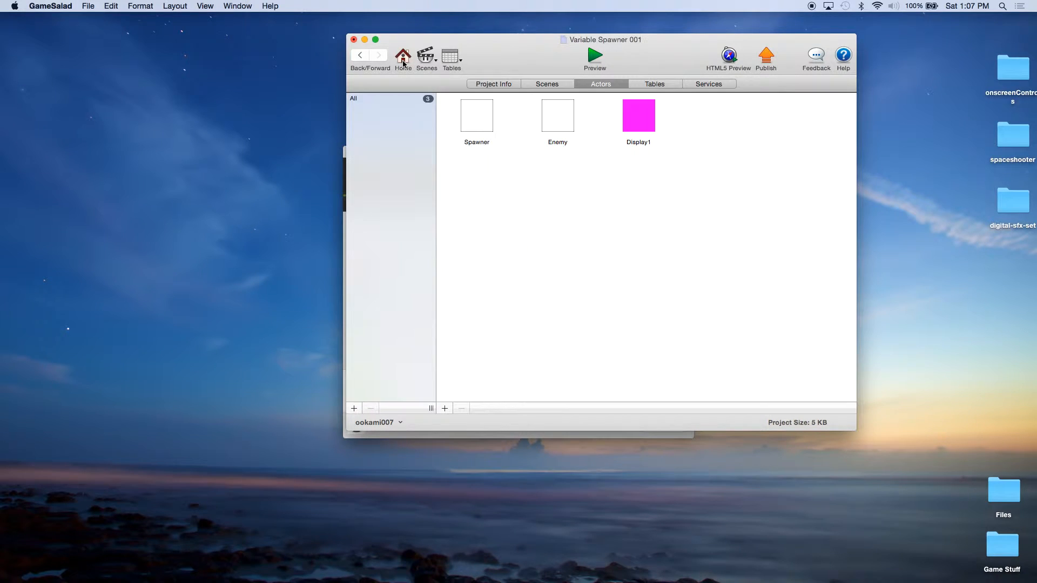
{"action": "double_click", "coordinate": [563, 122]}
{"action": "scroll", "coordinate": [414, 226], "scroll_direction": "down", "scroll_amount": 2}
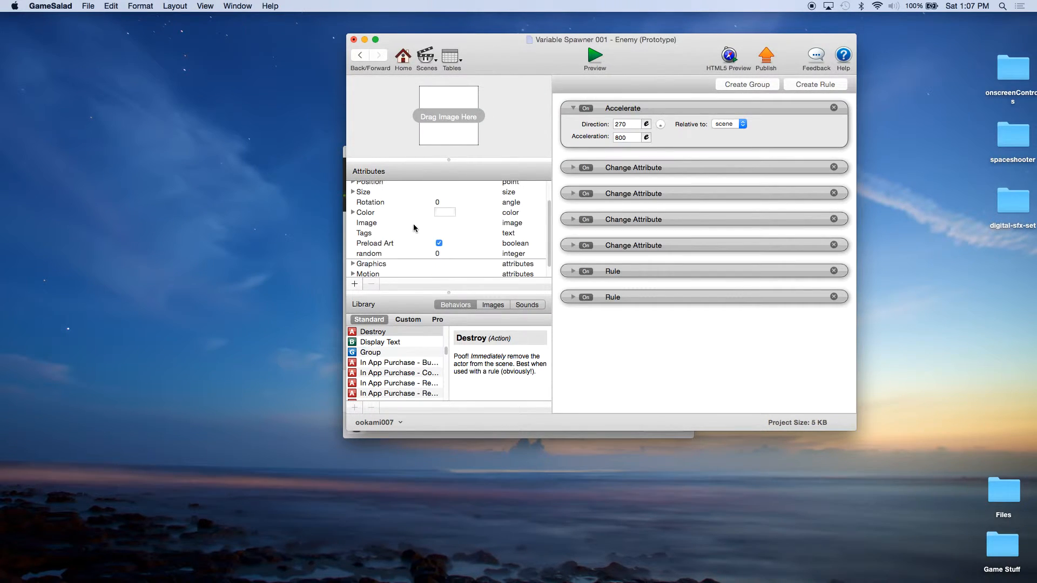
{"action": "left_click", "coordinate": [402, 66]}
Step: Open the Spawner actor and add a real attribute named spawnTime
{"action": "double_click", "coordinate": [481, 122]}
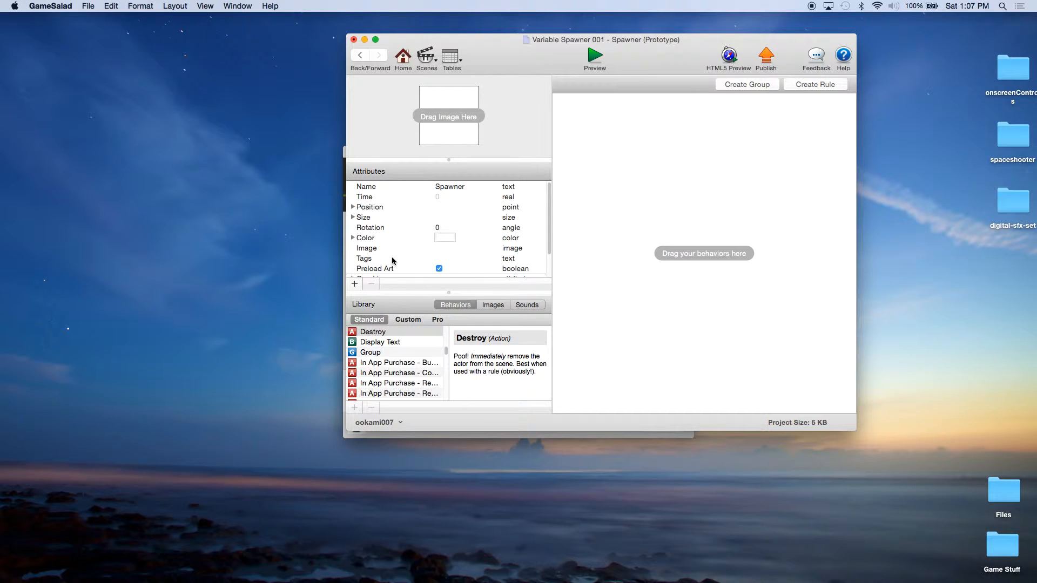
{"action": "left_click", "coordinate": [354, 284]}
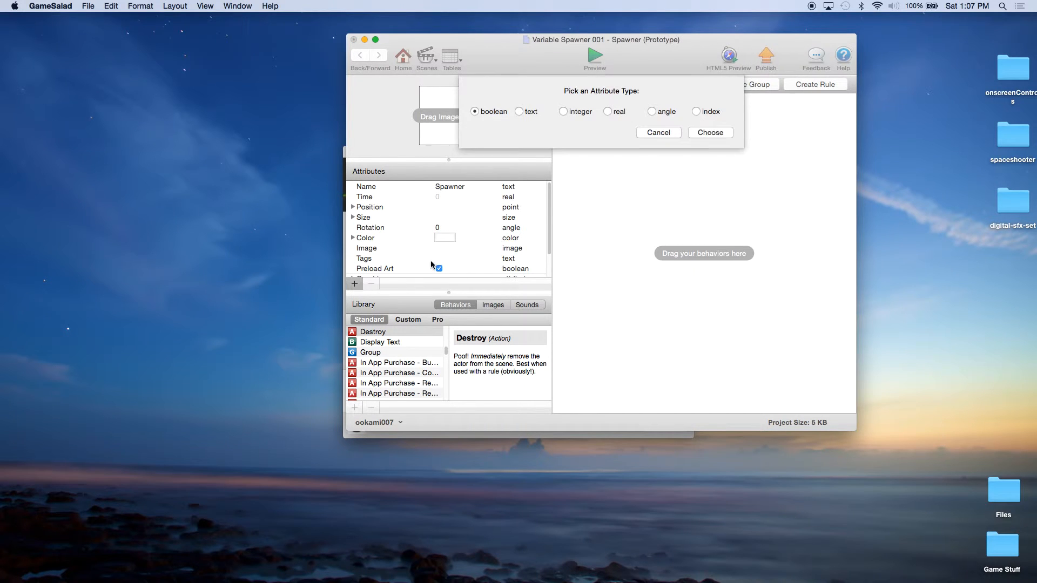
{"action": "left_click", "coordinate": [608, 112]}
{"action": "left_click", "coordinate": [719, 135]}
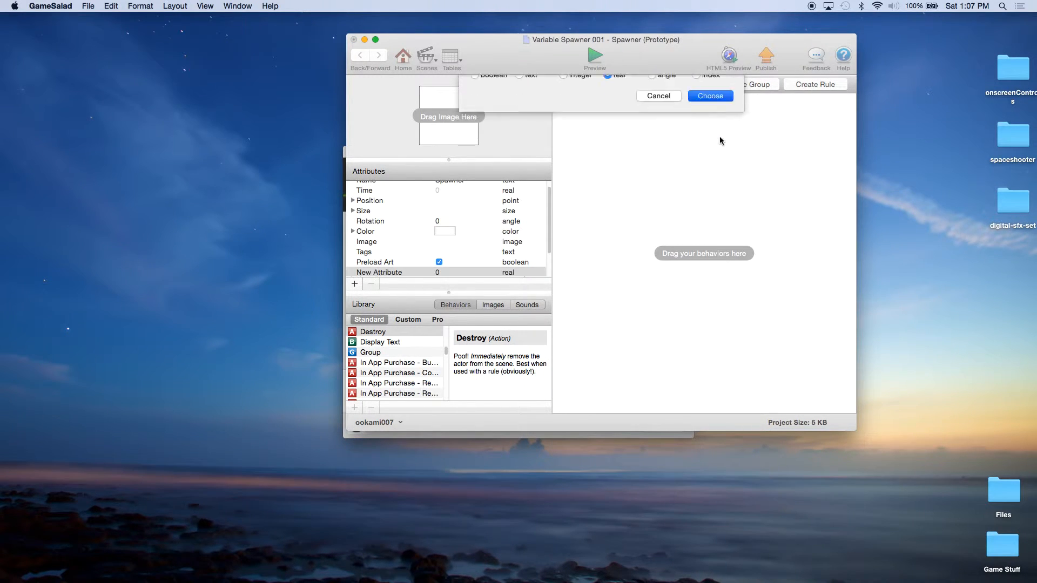
{"action": "left_click", "coordinate": [395, 273]}
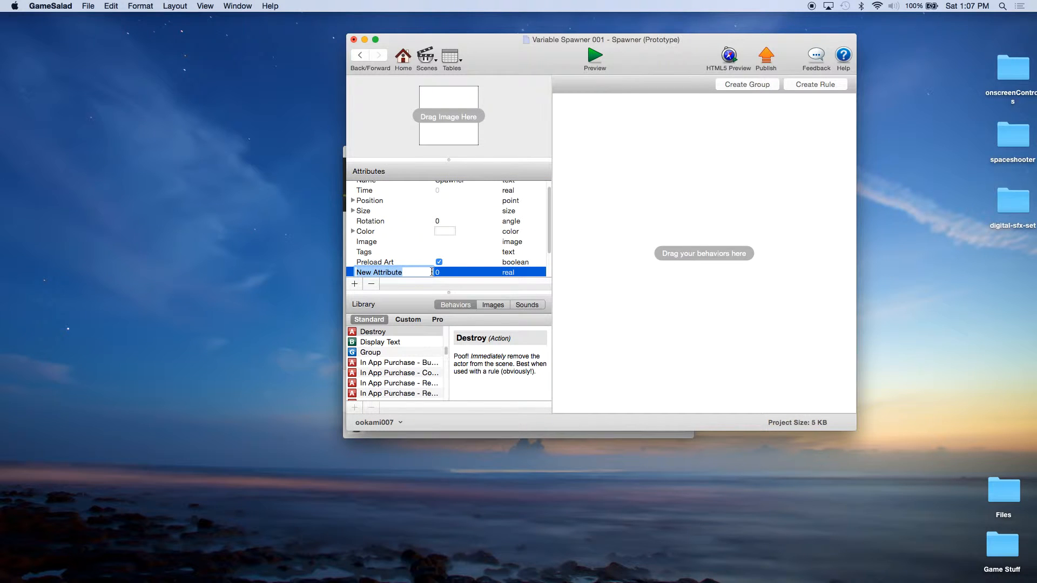
{"action": "type", "text": "t"}
{"action": "type", "text": "pawnTime"}
{"action": "key", "text": "Return"}
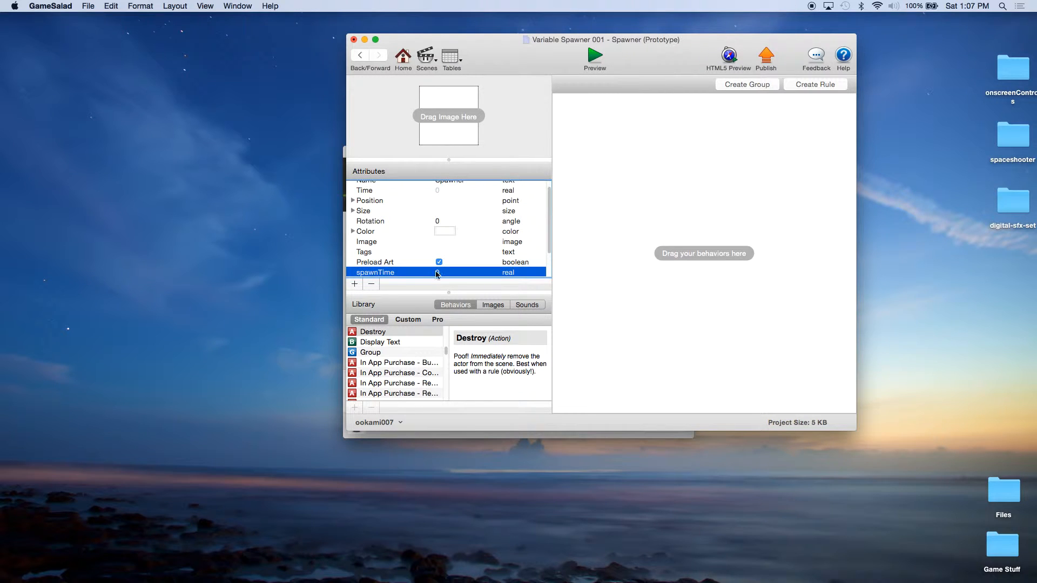
Step: Add a Change Attribute behavior to the Spawner actor and target it at self.spawnTime
{"action": "left_click", "coordinate": [655, 232]}
{"action": "scroll", "coordinate": [391, 371], "scroll_direction": "up", "scroll_amount": 3}
{"action": "scroll", "coordinate": [392, 370], "scroll_direction": "up", "scroll_amount": 2}
{"action": "scroll", "coordinate": [389, 367], "scroll_direction": "up", "scroll_amount": 3}
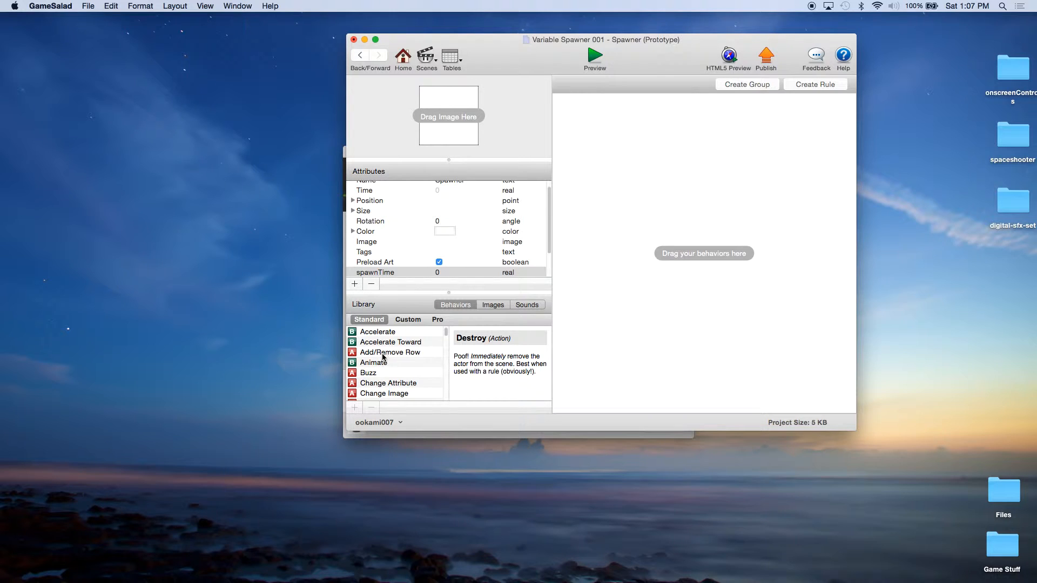
{"action": "left_click_drag", "start_coordinate": [383, 383], "coordinate": [656, 144]}
{"action": "left_click", "coordinate": [712, 124]}
{"action": "left_click", "coordinate": [729, 153]}
{"action": "scroll", "coordinate": [801, 169], "scroll_direction": "down", "scroll_amount": 3}
{"action": "left_click", "coordinate": [802, 161]}
Step: Set the spawnTime Change Attribute's value to the expression self.Time and accept it
{"action": "left_click", "coordinate": [801, 128]}
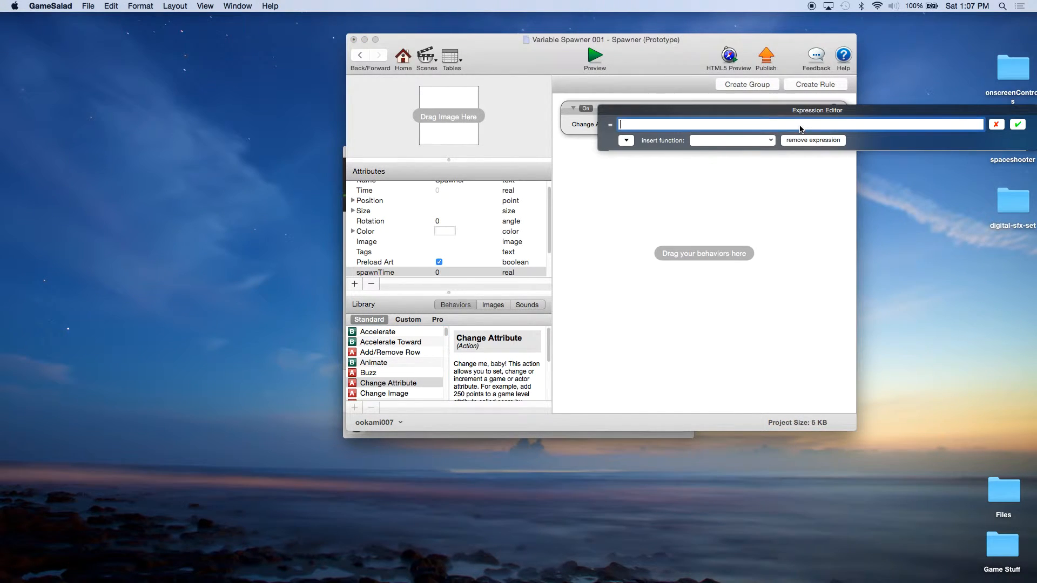
{"action": "left_click", "coordinate": [626, 140]}
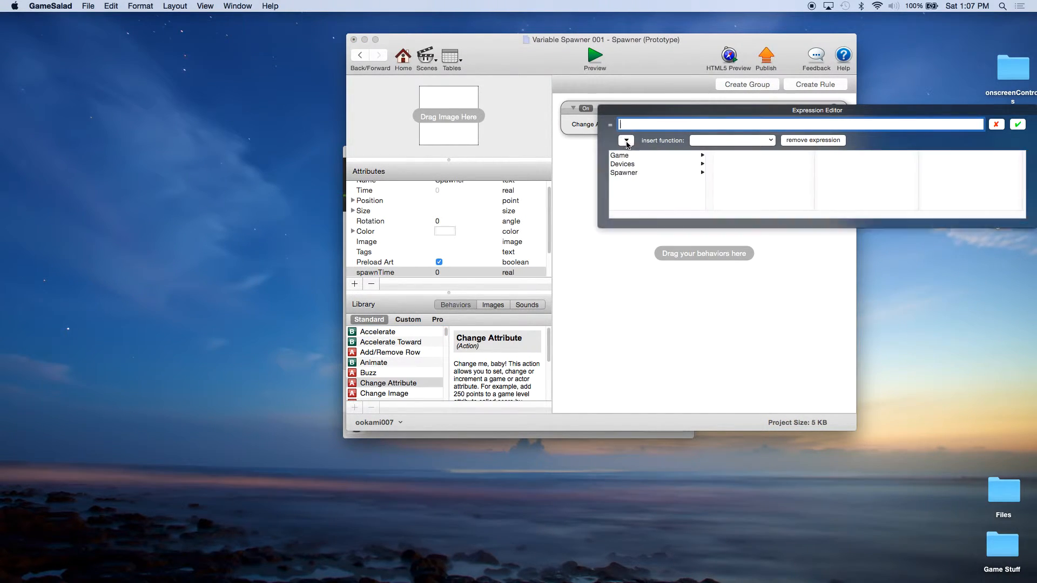
{"action": "left_click", "coordinate": [631, 173]}
{"action": "left_click", "coordinate": [722, 164]}
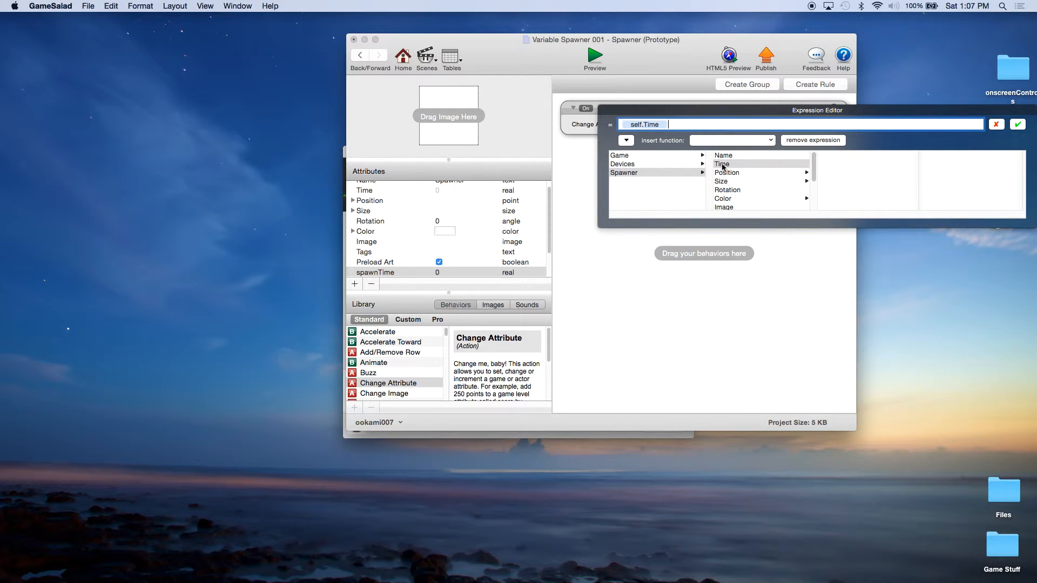
{"action": "left_click", "coordinate": [1018, 124]}
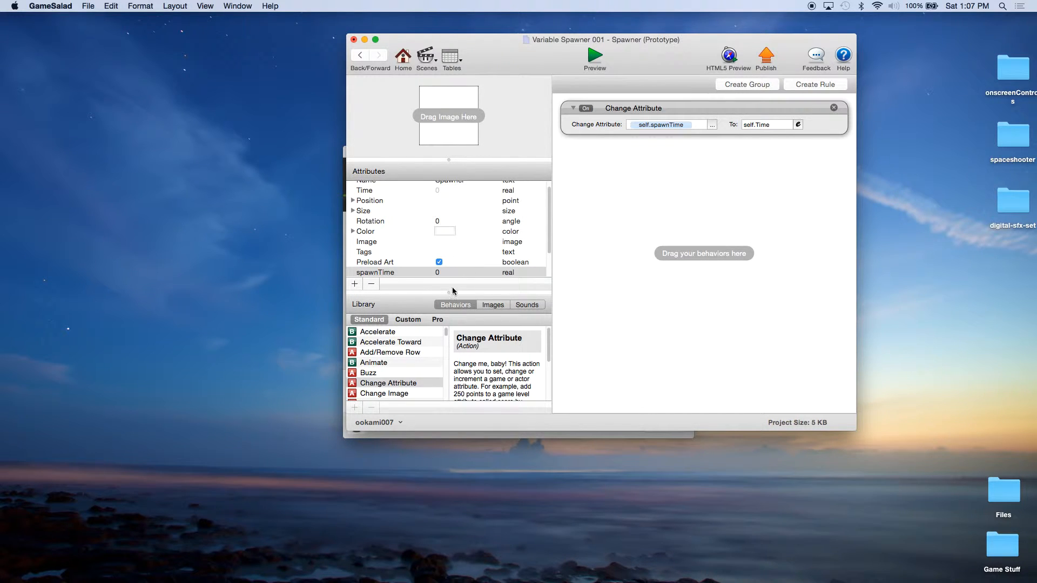
Step: Create a rule in the Spawner actor with an attribute condition on self.spawnTime using the less-than (<) comparison
{"action": "left_click", "coordinate": [825, 85]}
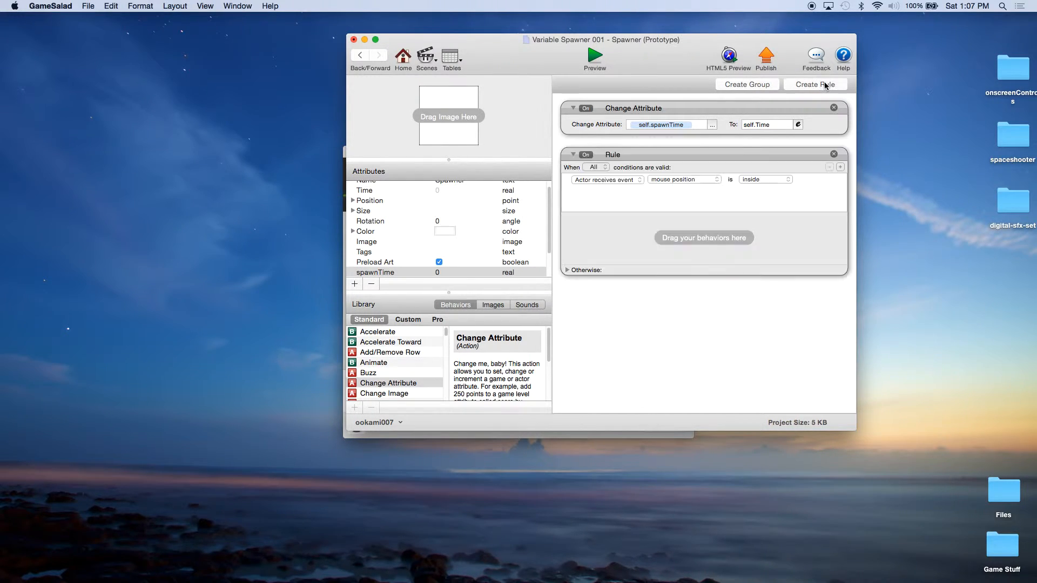
{"action": "left_click", "coordinate": [625, 179]}
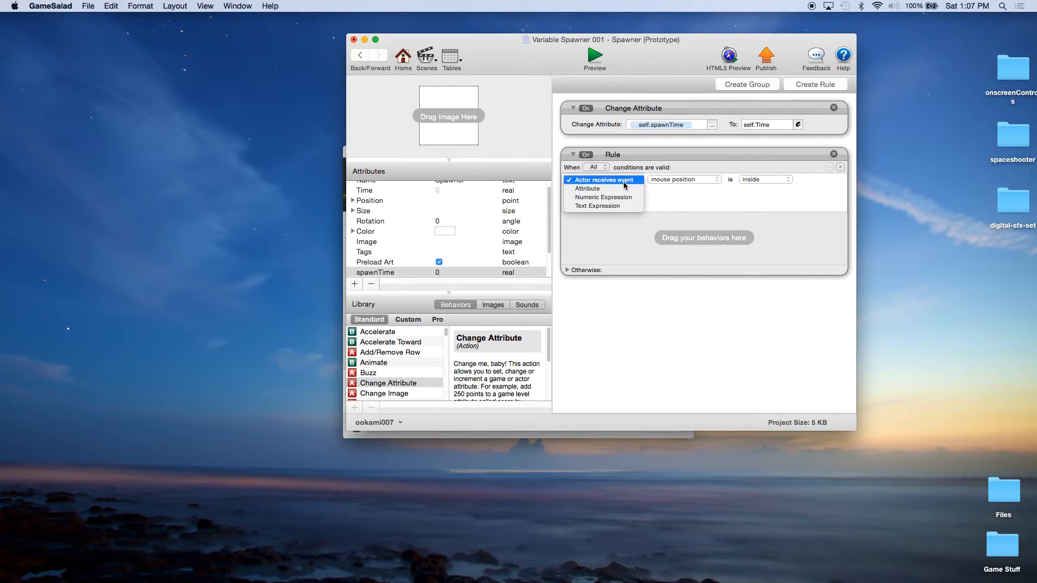
{"action": "left_click", "coordinate": [622, 186]}
{"action": "left_click", "coordinate": [716, 181]}
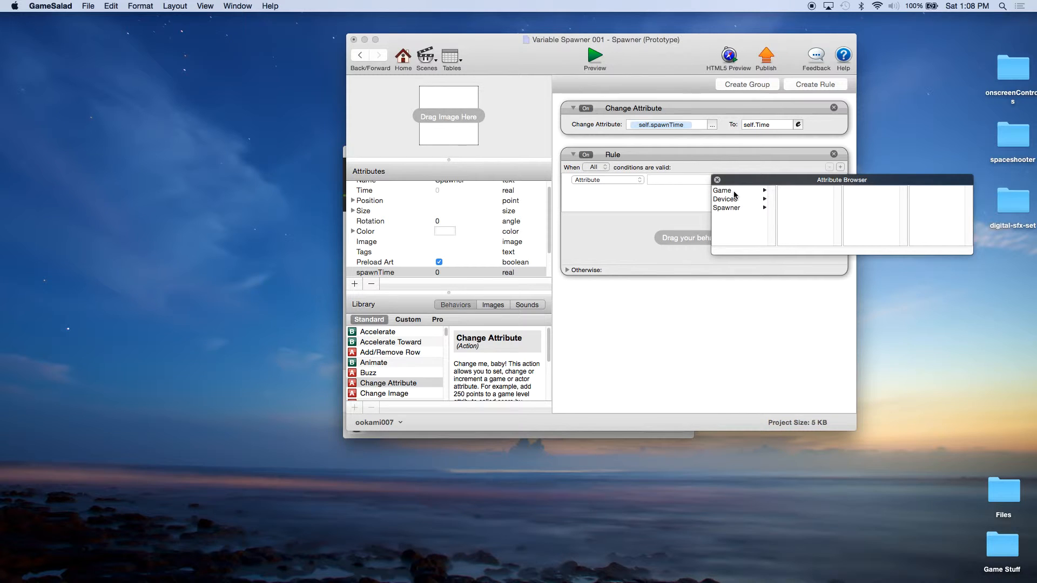
{"action": "left_click", "coordinate": [736, 208]}
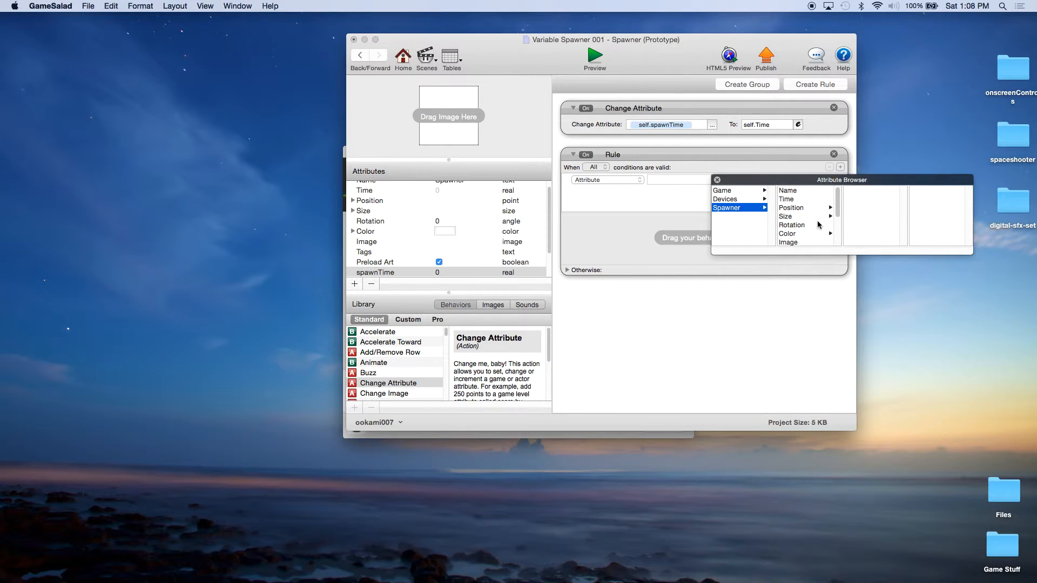
{"action": "scroll", "coordinate": [818, 224], "scroll_direction": "down", "scroll_amount": 3}
{"action": "left_click", "coordinate": [812, 231]}
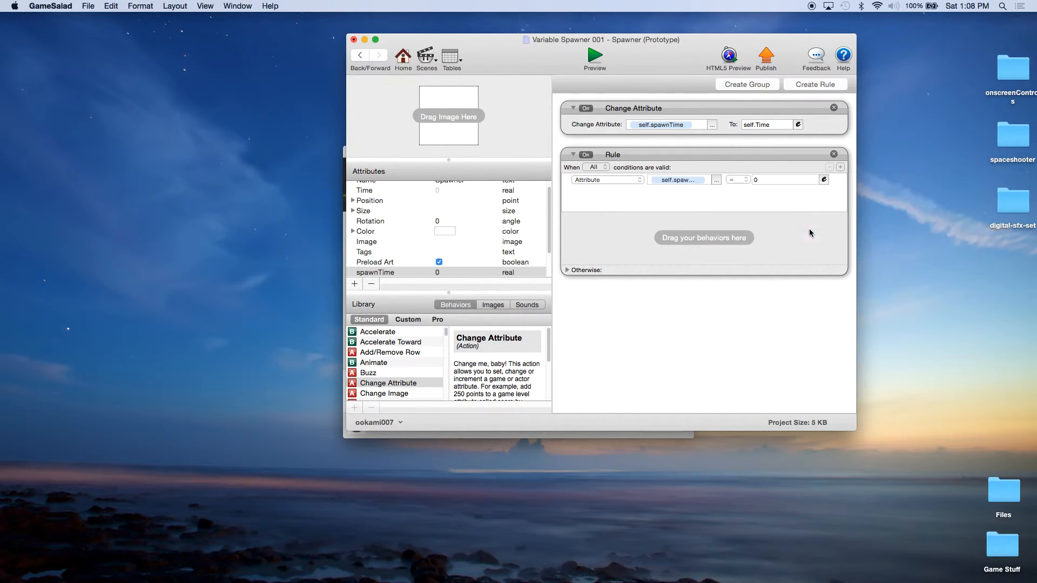
{"action": "left_click", "coordinate": [742, 186]}
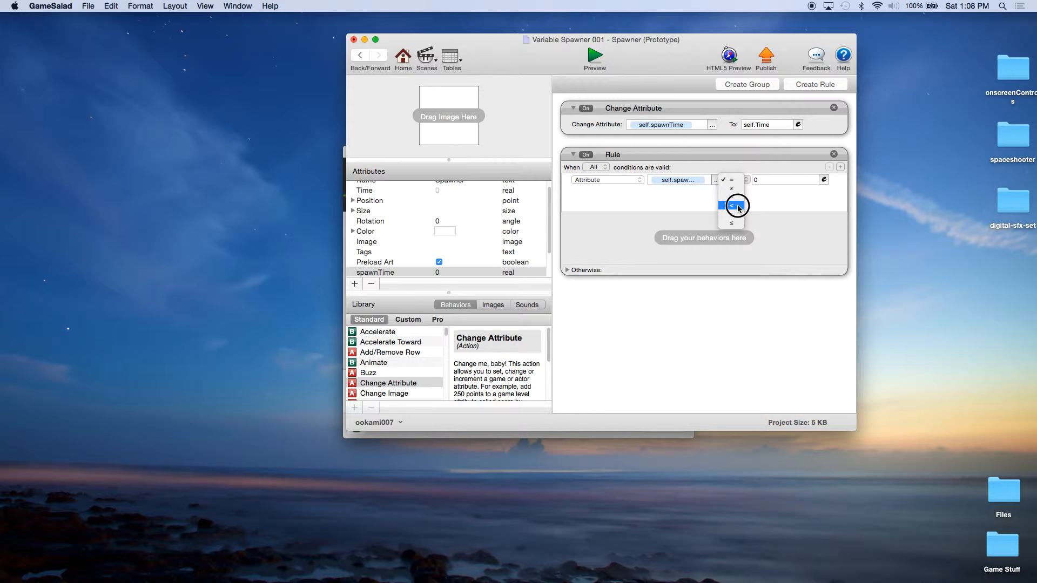
{"action": "left_click", "coordinate": [736, 206]}
Step: Complete the rule's spawnTime condition by comparing it against the expression self.Time and accept the expression
{"action": "left_click", "coordinate": [823, 180]}
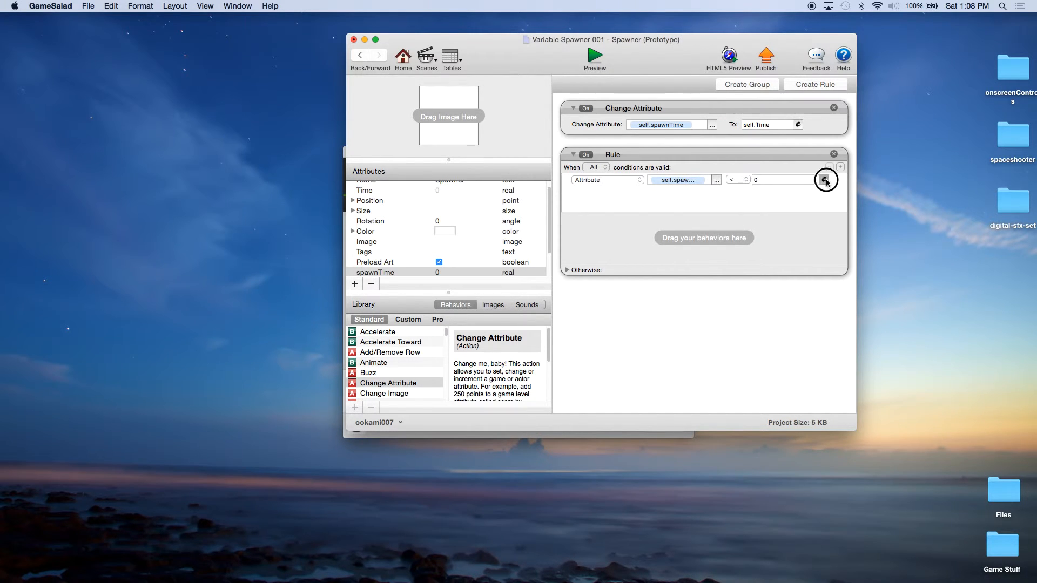
{"action": "left_click", "coordinate": [626, 195]}
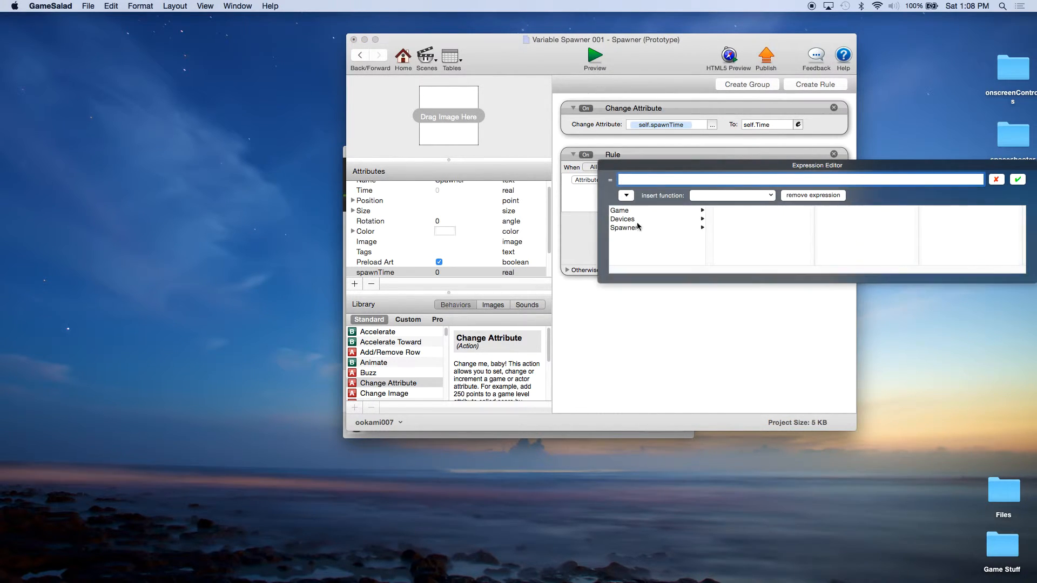
{"action": "left_click", "coordinate": [636, 228]}
{"action": "left_click", "coordinate": [723, 219]}
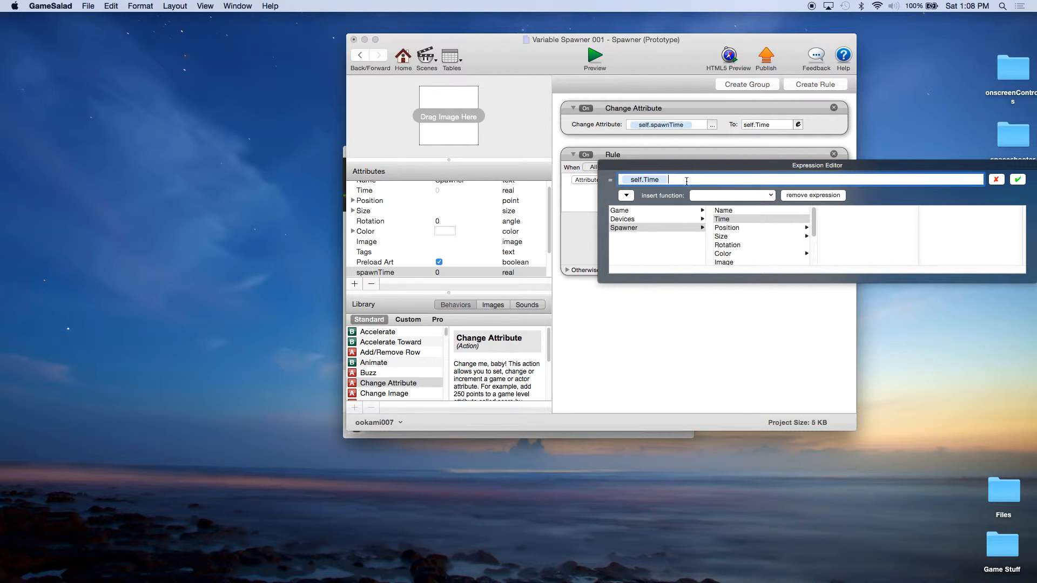
{"action": "left_click", "coordinate": [1017, 179]}
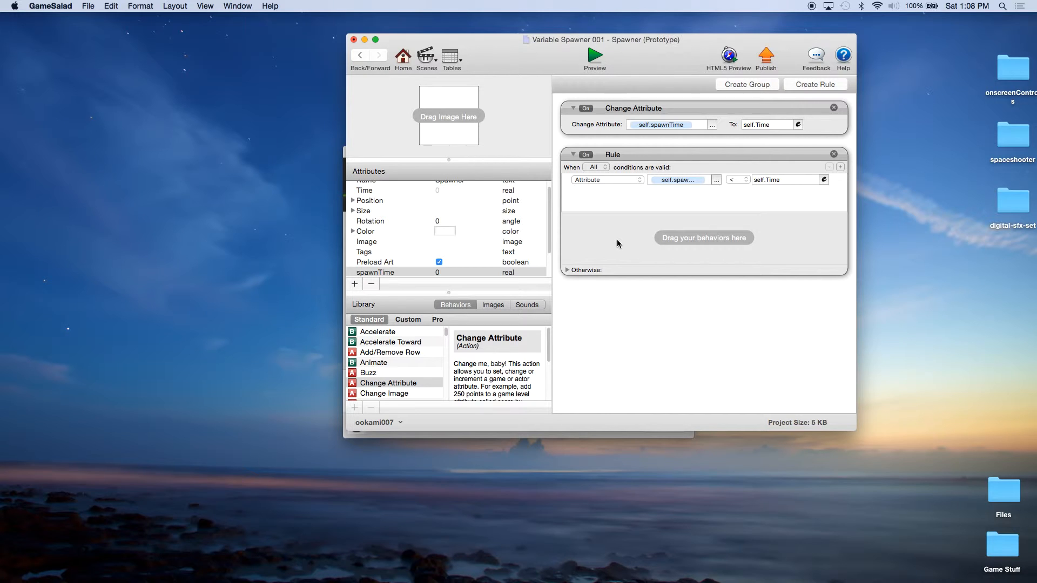
Step: Add a Spawn Actor behavior inside the Spawner's rule and choose Enemy as the actor it spawns
{"action": "scroll", "coordinate": [422, 361], "scroll_direction": "down", "scroll_amount": 10}
{"action": "scroll", "coordinate": [422, 361], "scroll_direction": "down", "scroll_amount": 10}
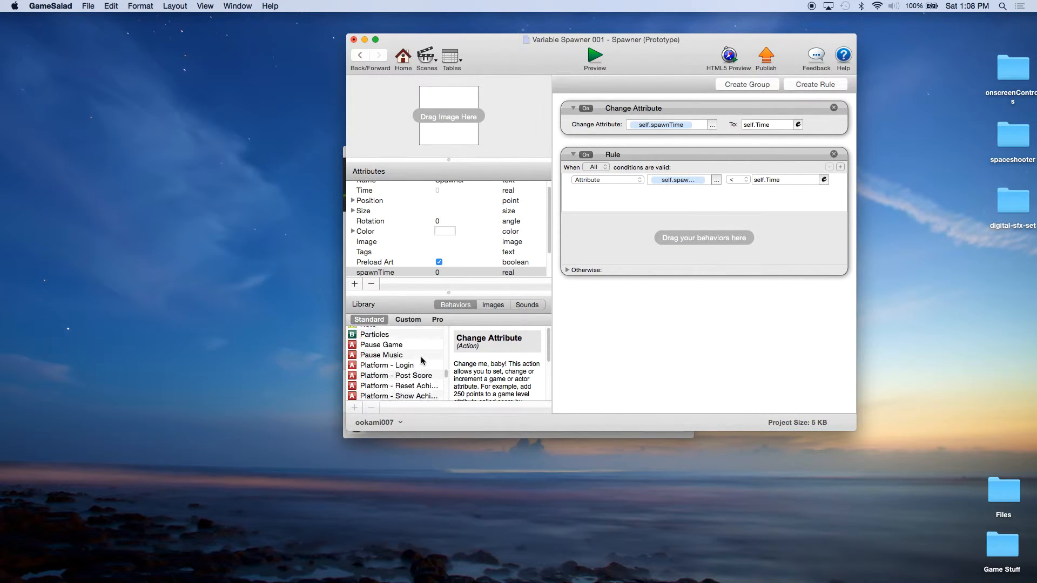
{"action": "scroll", "coordinate": [421, 356], "scroll_direction": "down", "scroll_amount": 2}
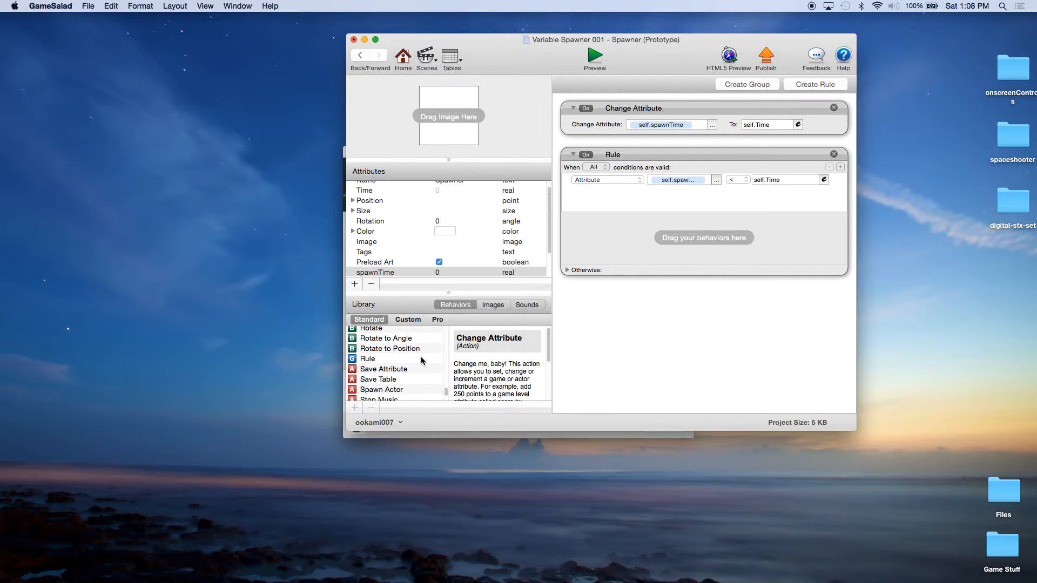
{"action": "left_click_drag", "start_coordinate": [407, 390], "coordinate": [653, 228]}
{"action": "left_click", "coordinate": [685, 243]}
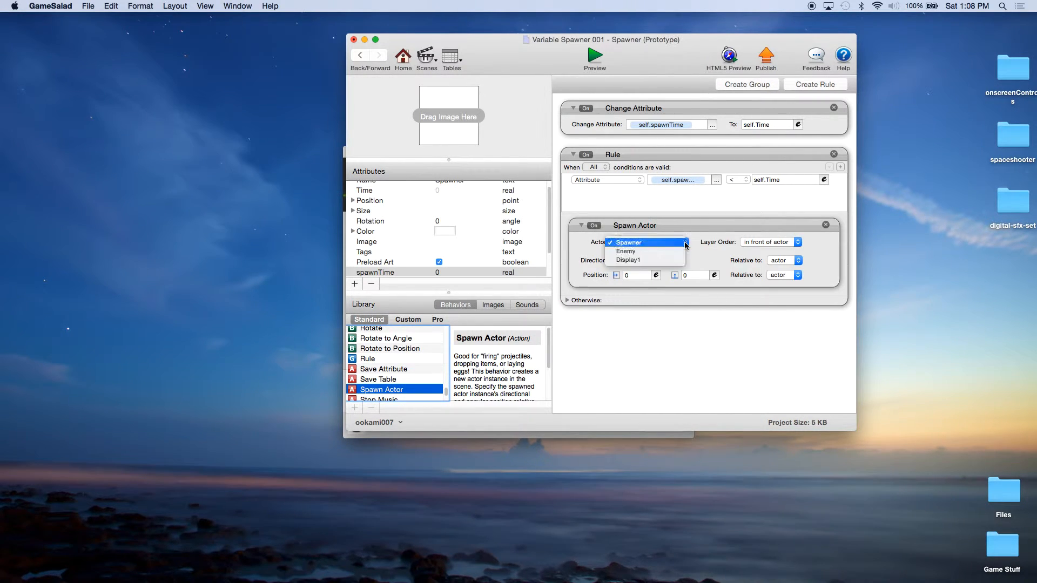
{"action": "left_click", "coordinate": [648, 252]}
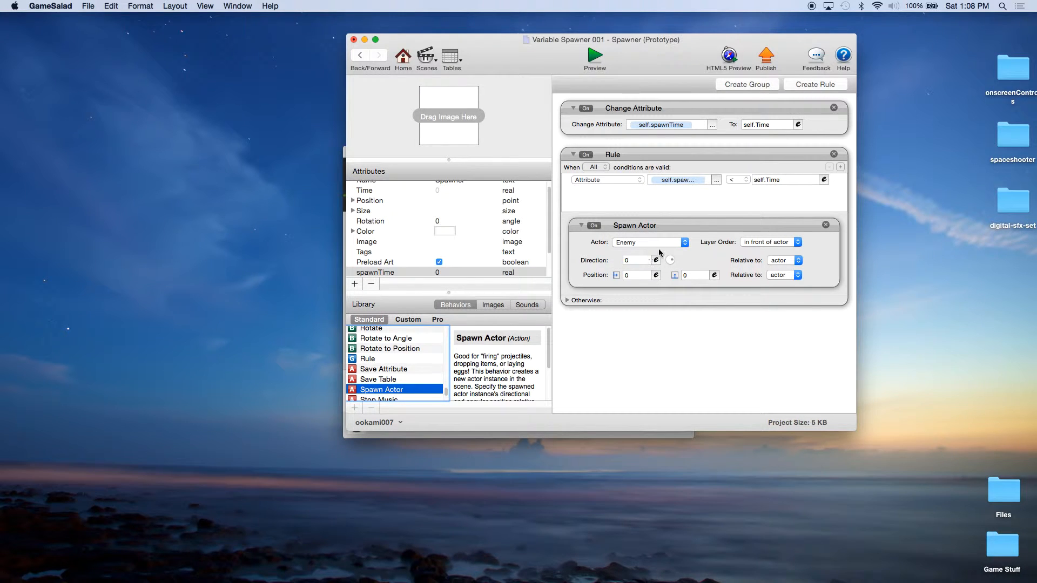
Step: Make the Spawn Actor's direction and position relative to the scene, and set its Y position to -100
{"action": "left_click", "coordinate": [783, 261]}
{"action": "left_click", "coordinate": [780, 269]}
{"action": "left_click", "coordinate": [783, 275]}
{"action": "left_click", "coordinate": [782, 284]}
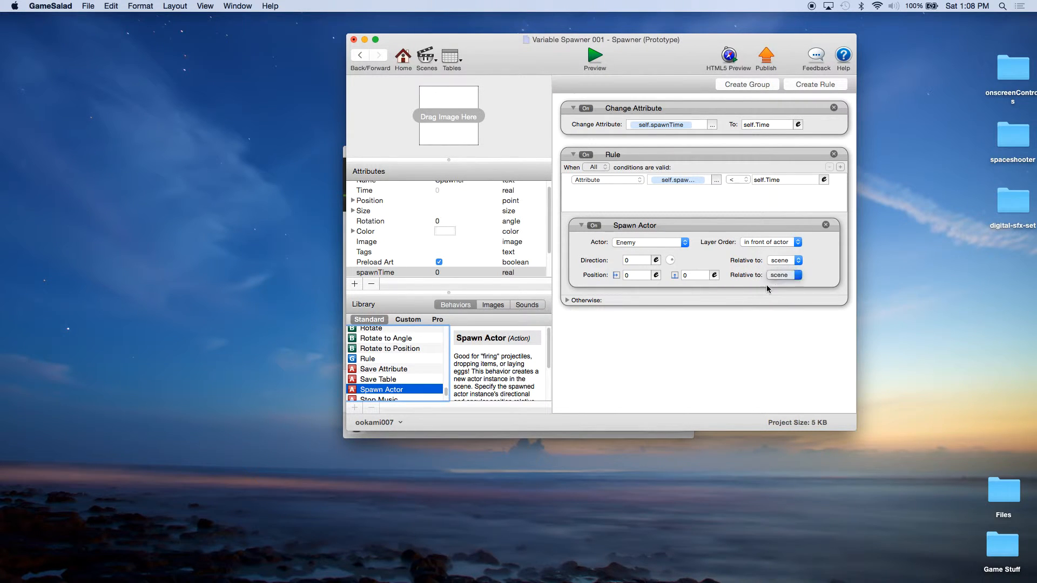
{"action": "left_click", "coordinate": [714, 276]}
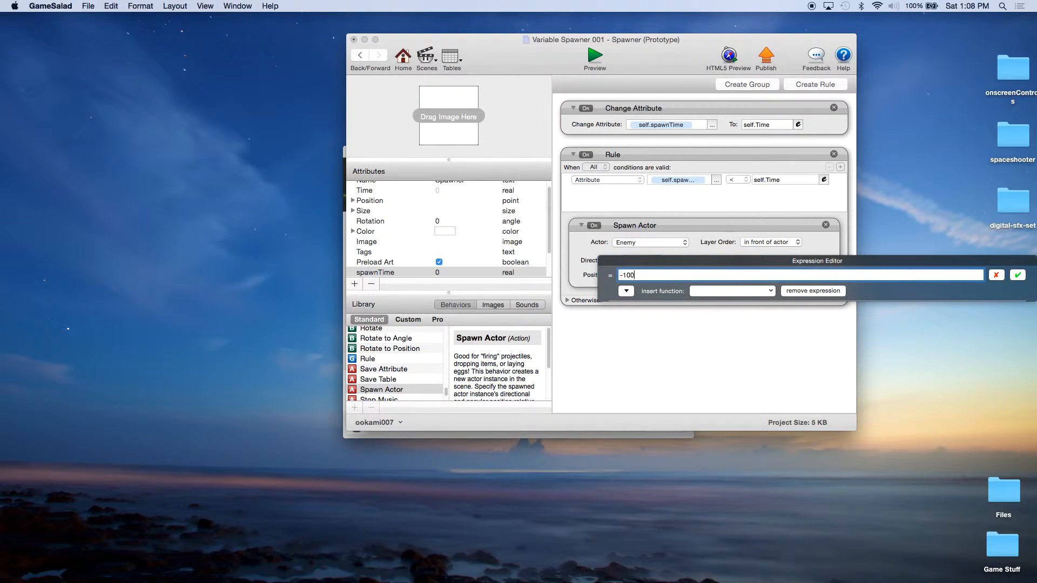
{"action": "left_click", "coordinate": [1018, 275]}
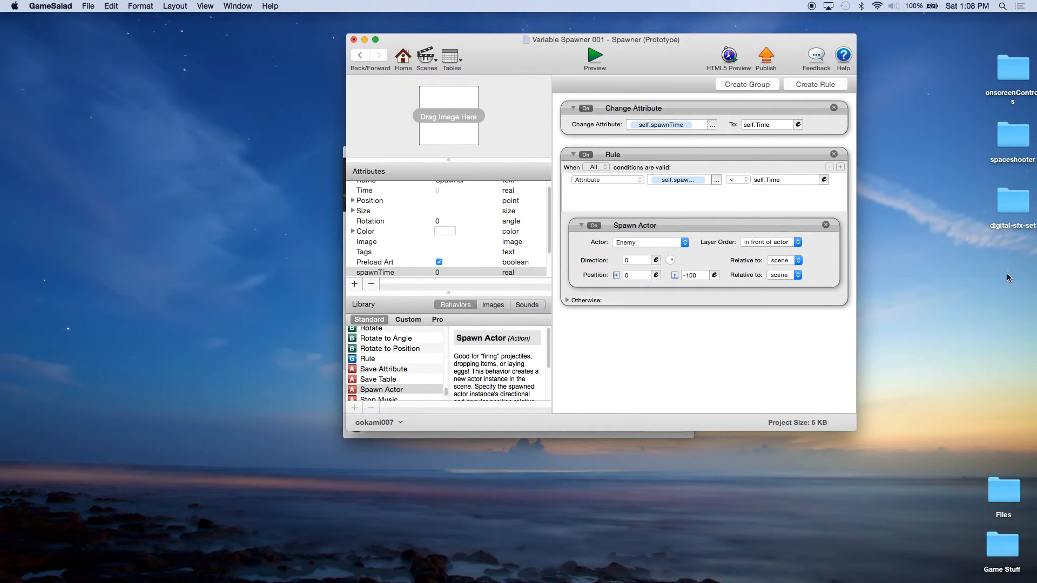
Step: Start the Spawn Actor's X position expression with the nested functions floor(random(min,max))
{"action": "left_click", "coordinate": [656, 275]}
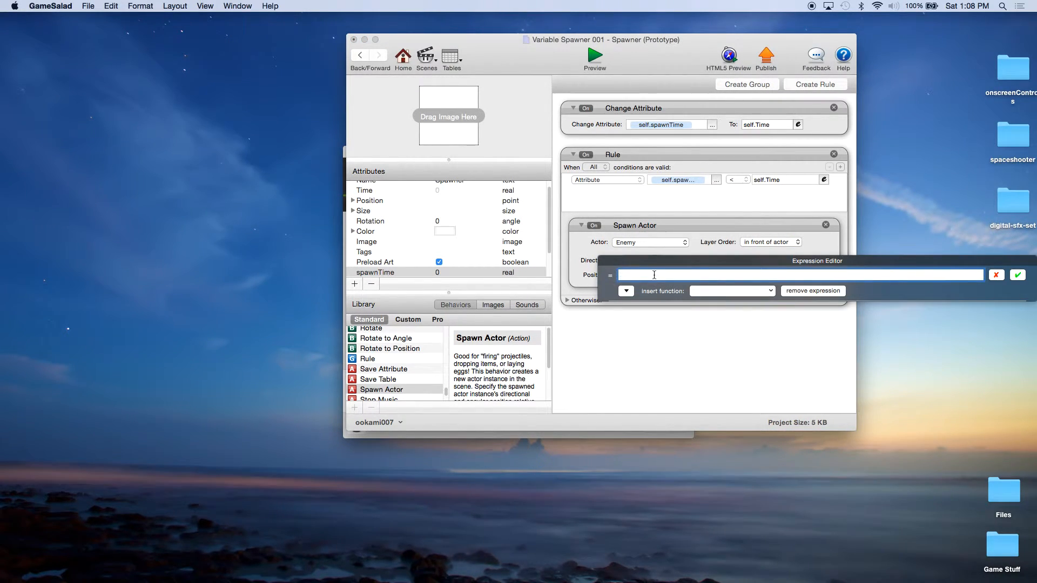
{"action": "left_click", "coordinate": [717, 292]}
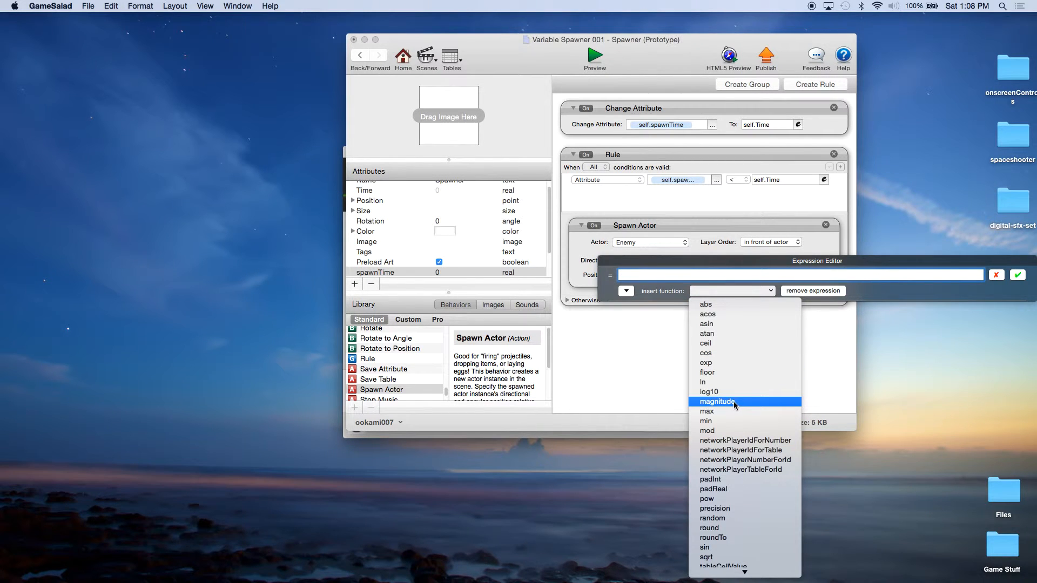
{"action": "left_click", "coordinate": [731, 375]}
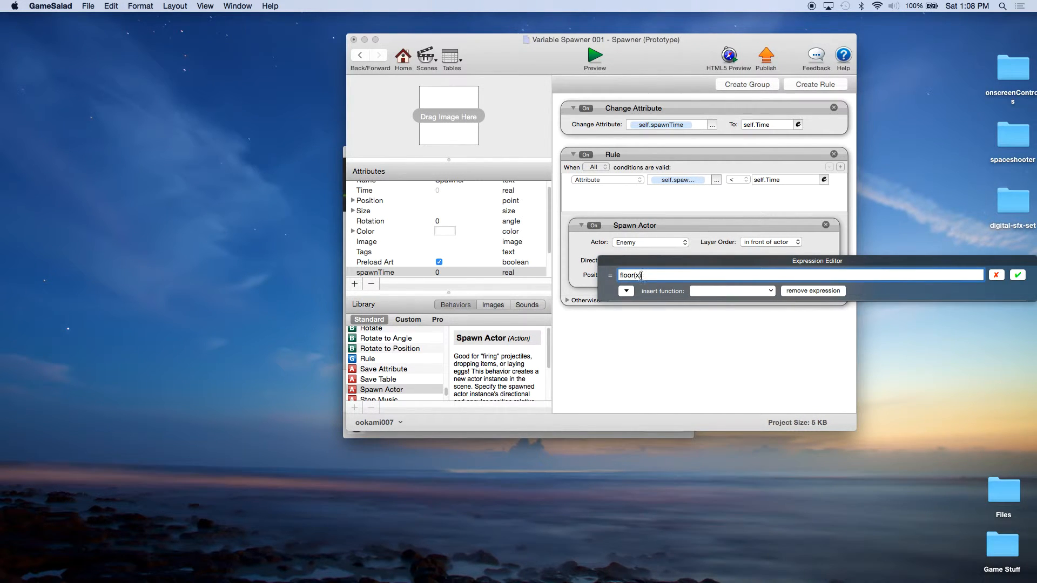
{"action": "key", "text": "BackSpace"}
{"action": "left_click", "coordinate": [756, 291]}
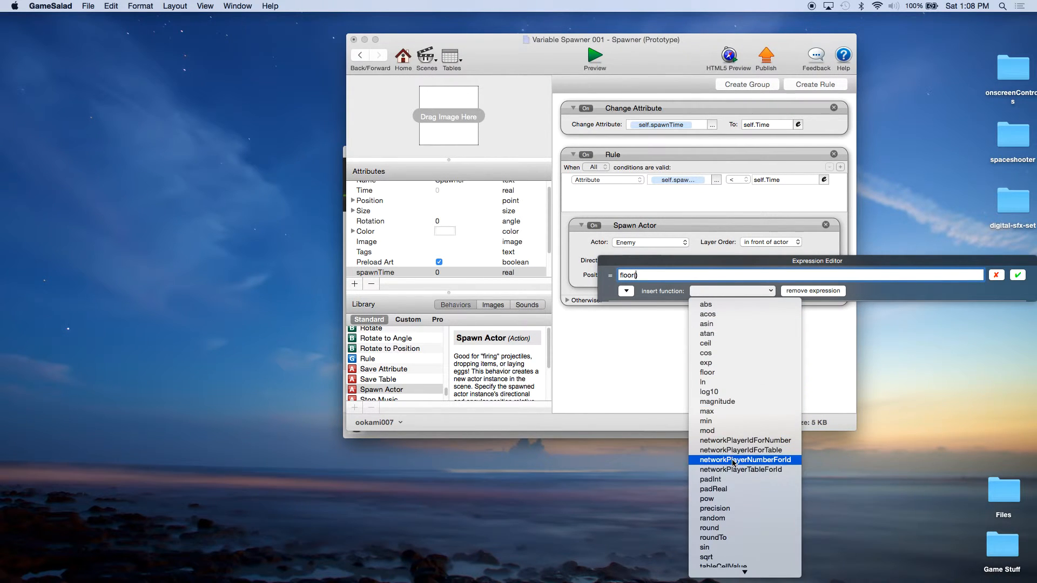
{"action": "left_click", "coordinate": [685, 368]}
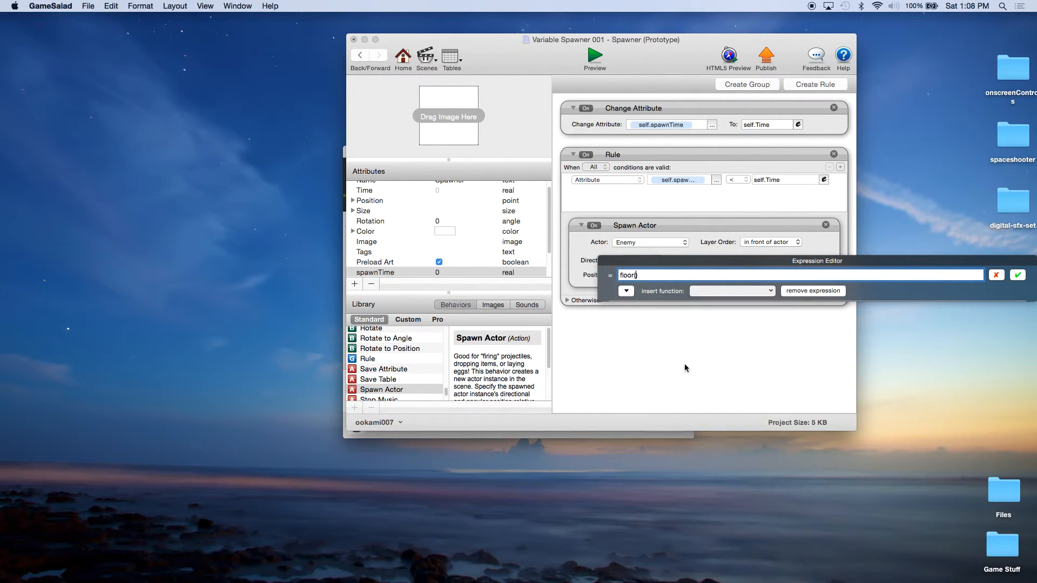
{"action": "left_click", "coordinate": [672, 275]}
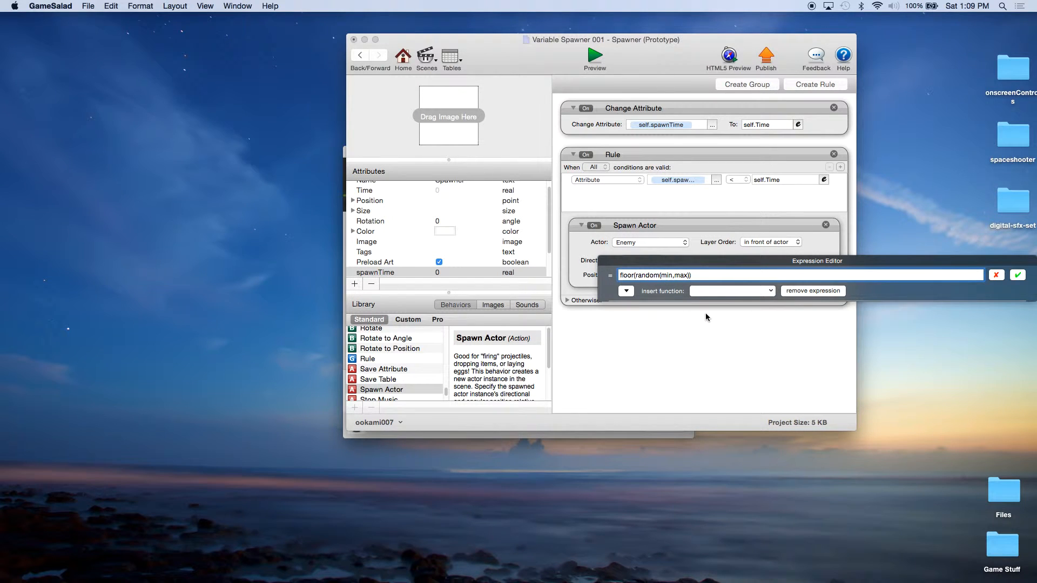
Step: Set the random function's minimum to 50 and maximum to 270, and accept the X position expression
{"action": "key", "text": "BackSpace"}
{"action": "key", "text": "BackSpace"}
{"action": "key", "text": "BackSpace"}
{"action": "type", "text": "100"}
{"action": "key", "text": "BackSpace"}
{"action": "key", "text": "BackSpace"}
{"action": "key", "text": "BackSpace"}
{"action": "type", "text": "50"}
{"action": "double_click", "coordinate": [675, 276]}
{"action": "type", "text": "270"}
{"action": "left_click", "coordinate": [1018, 276]}
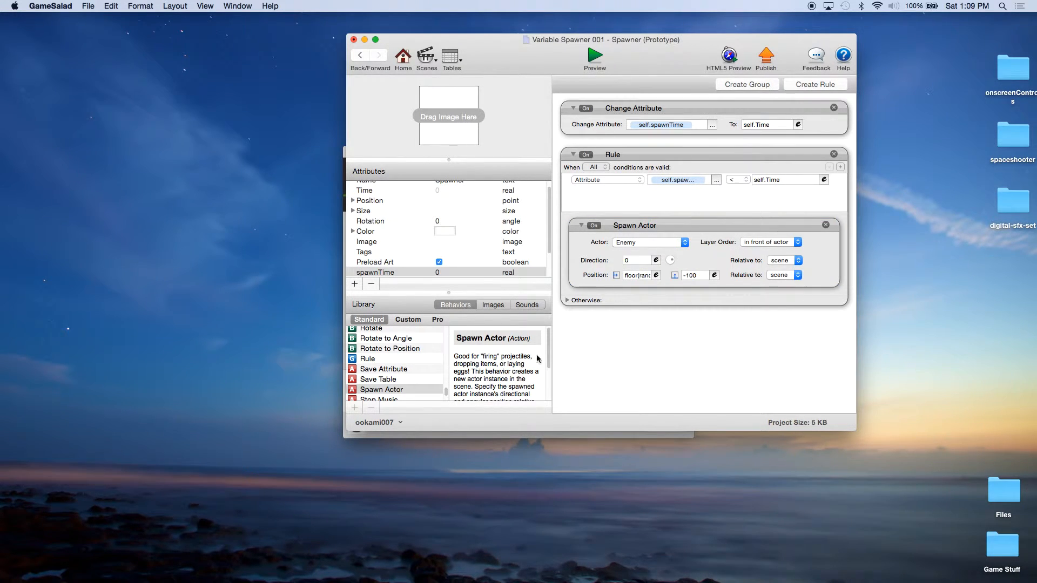
Step: Add a Change Attribute behavior below Spawn Actor in the rule and target it at self.spawnTime
{"action": "scroll", "coordinate": [400, 361], "scroll_direction": "up", "scroll_amount": 6}
{"action": "scroll", "coordinate": [400, 361], "scroll_direction": "up", "scroll_amount": 8}
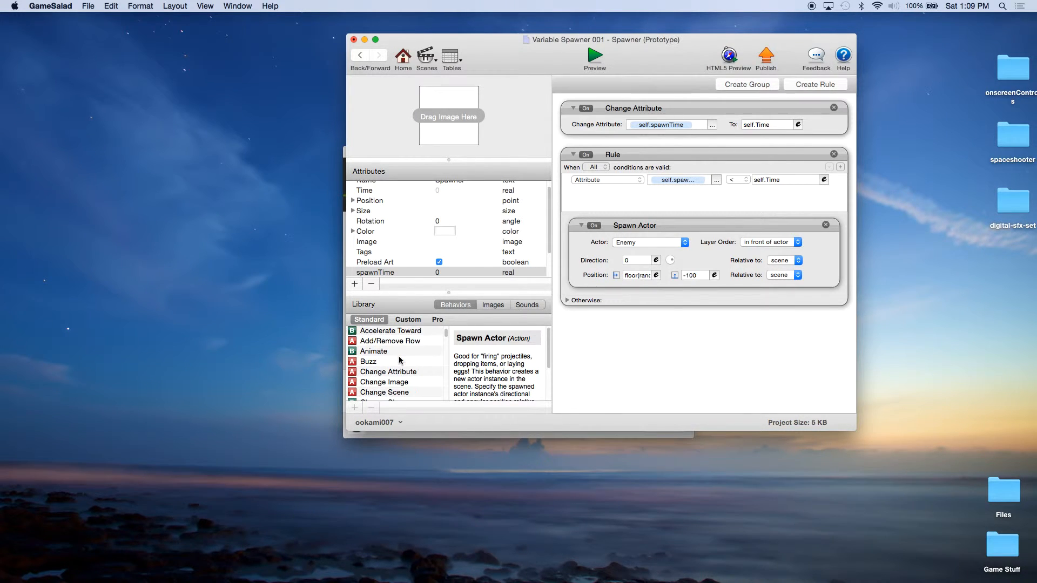
{"action": "left_click_drag", "start_coordinate": [398, 372], "coordinate": [635, 306]}
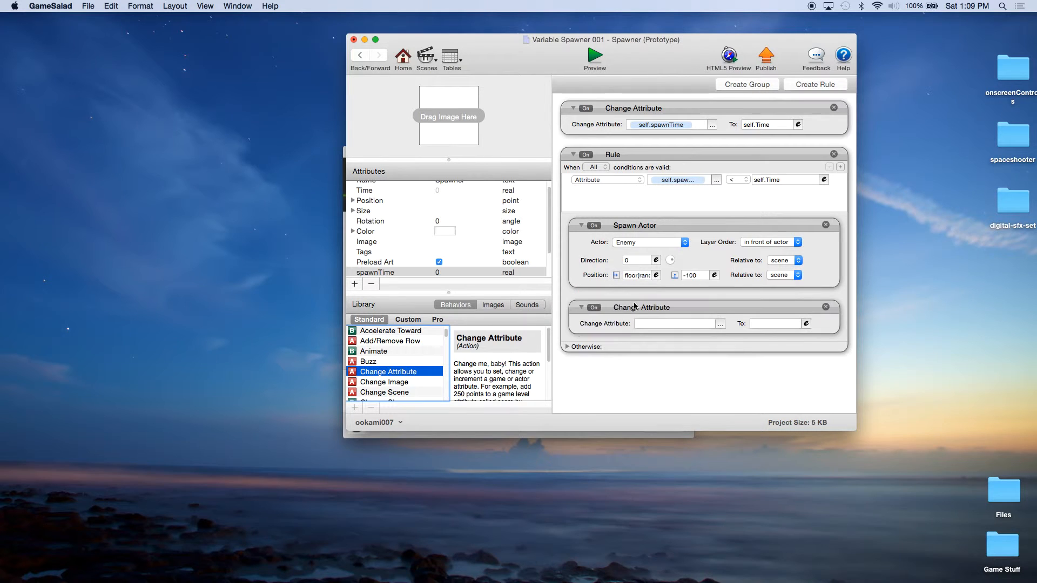
{"action": "left_click", "coordinate": [720, 324]}
{"action": "left_click", "coordinate": [730, 352]}
{"action": "scroll", "coordinate": [804, 372], "scroll_direction": "down", "scroll_amount": 3}
{"action": "left_click", "coordinate": [804, 362]}
Step: Set the new Change Attribute's value to the expression self.Time + game.spawnInterval and accept it
{"action": "left_click", "coordinate": [806, 323]}
{"action": "left_click", "coordinate": [627, 342]}
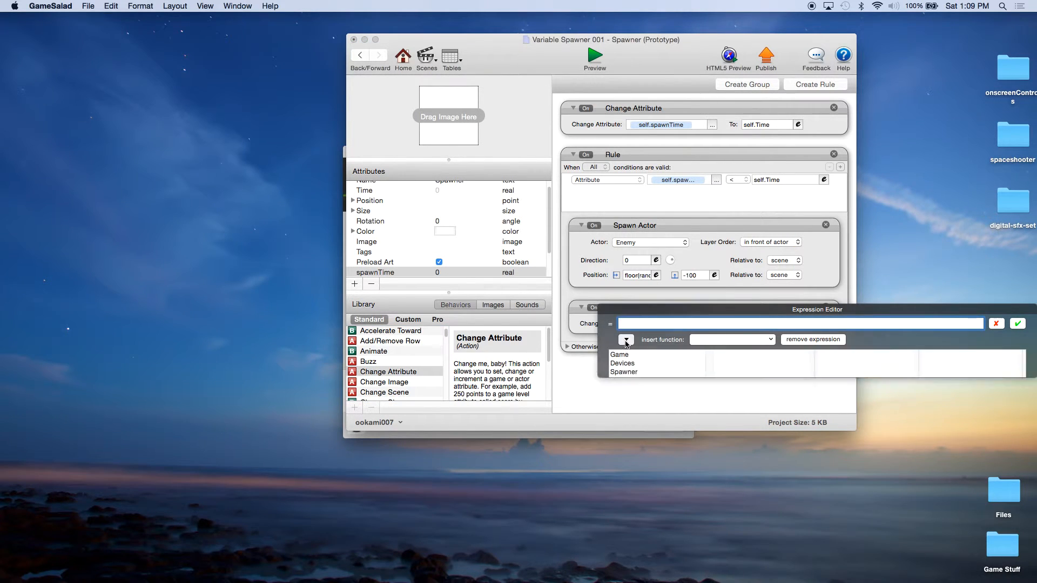
{"action": "left_click", "coordinate": [634, 370]}
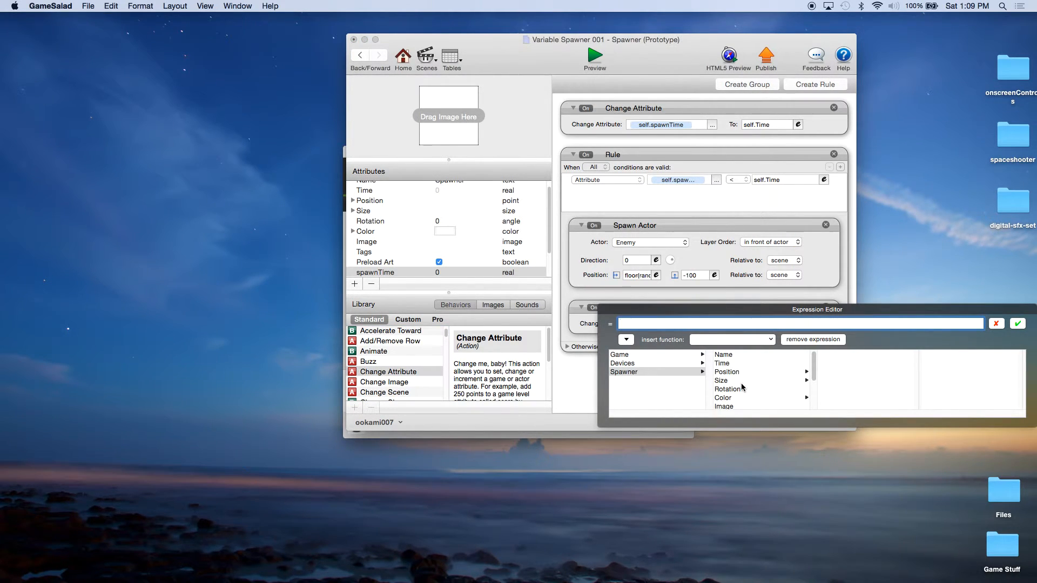
{"action": "left_click", "coordinate": [729, 363]}
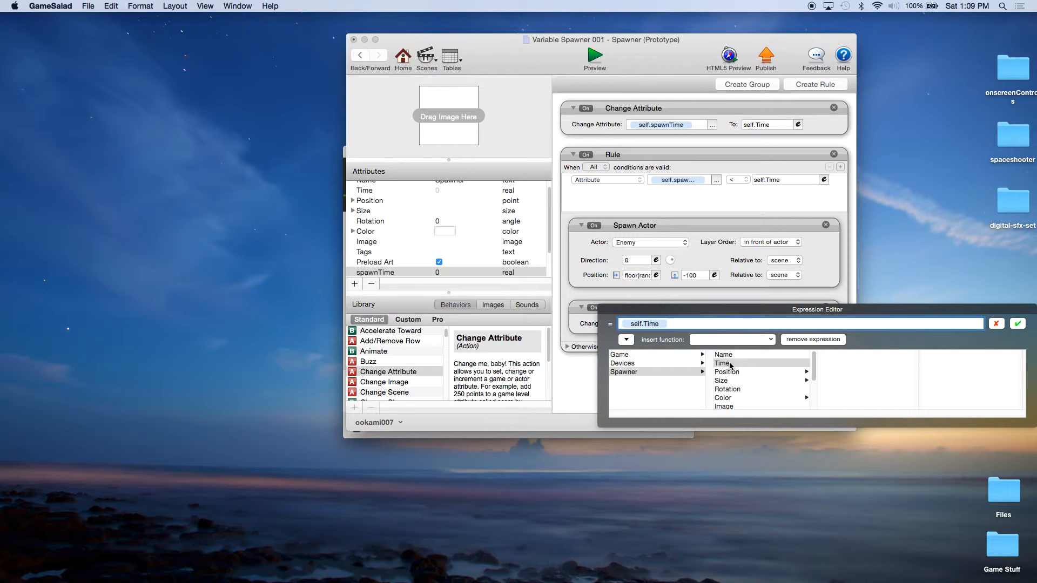
{"action": "type", "text": "+"}
{"action": "left_click", "coordinate": [648, 355]}
{"action": "scroll", "coordinate": [790, 380], "scroll_direction": "down", "scroll_amount": 5}
{"action": "scroll", "coordinate": [790, 380], "scroll_direction": "down", "scroll_amount": 1}
{"action": "left_click", "coordinate": [752, 397]}
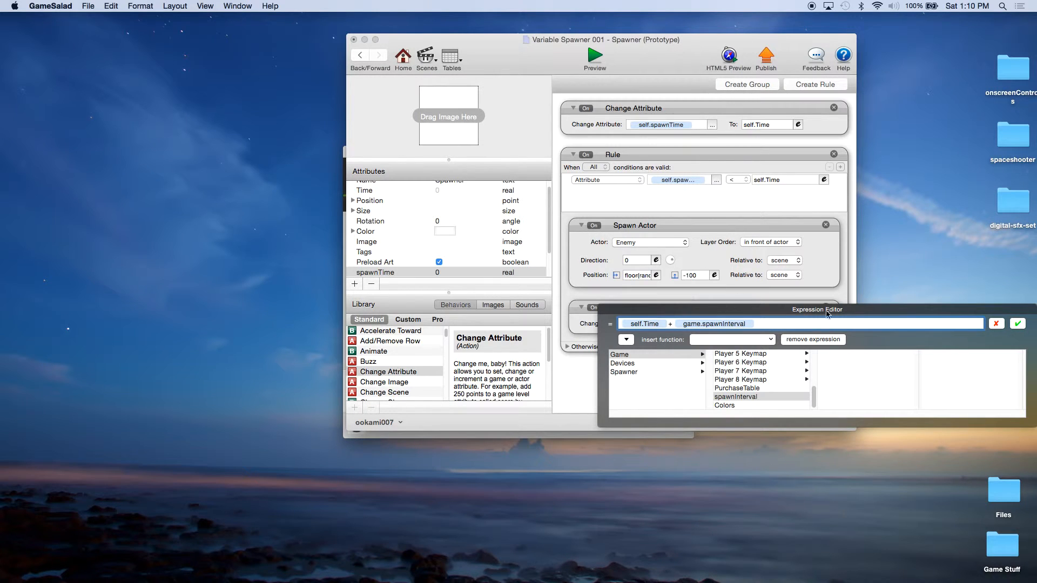
{"action": "left_click", "coordinate": [1018, 324]}
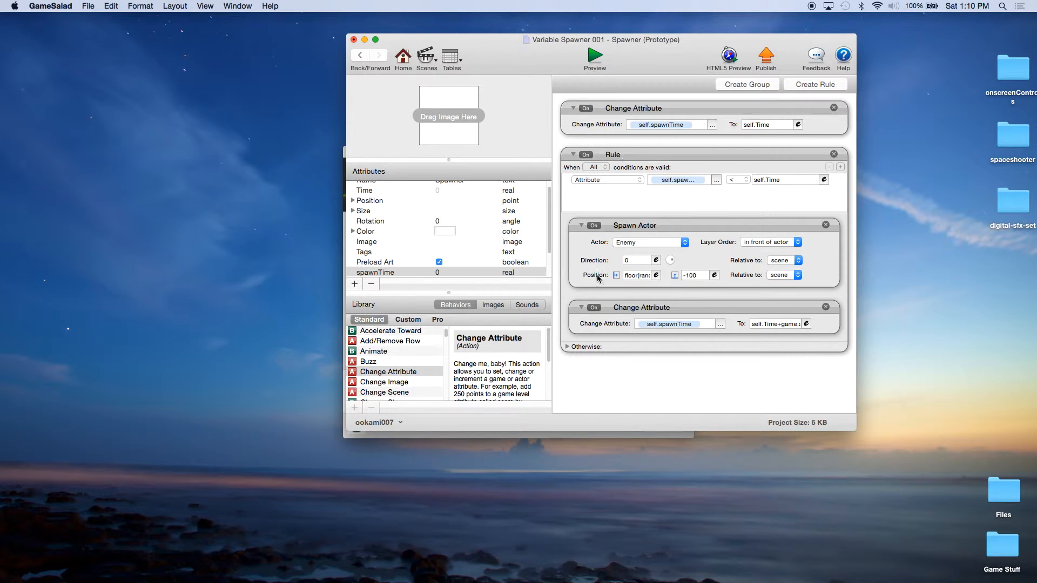
Step: Open the Initial Scene and place a Spawner actor at the middle of the scene's top edge
{"action": "left_click", "coordinate": [428, 58]}
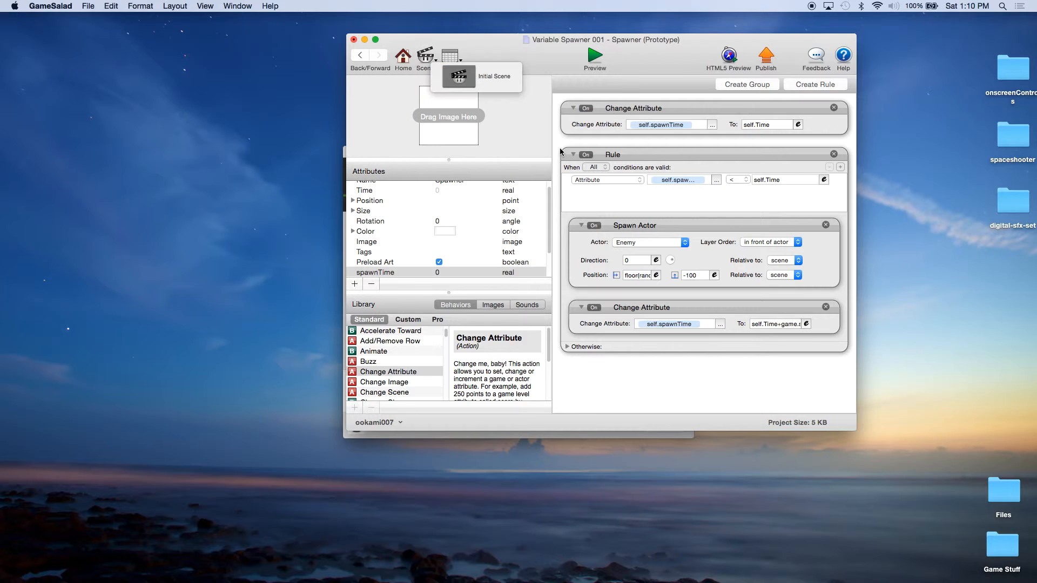
{"action": "left_click", "coordinate": [501, 80]}
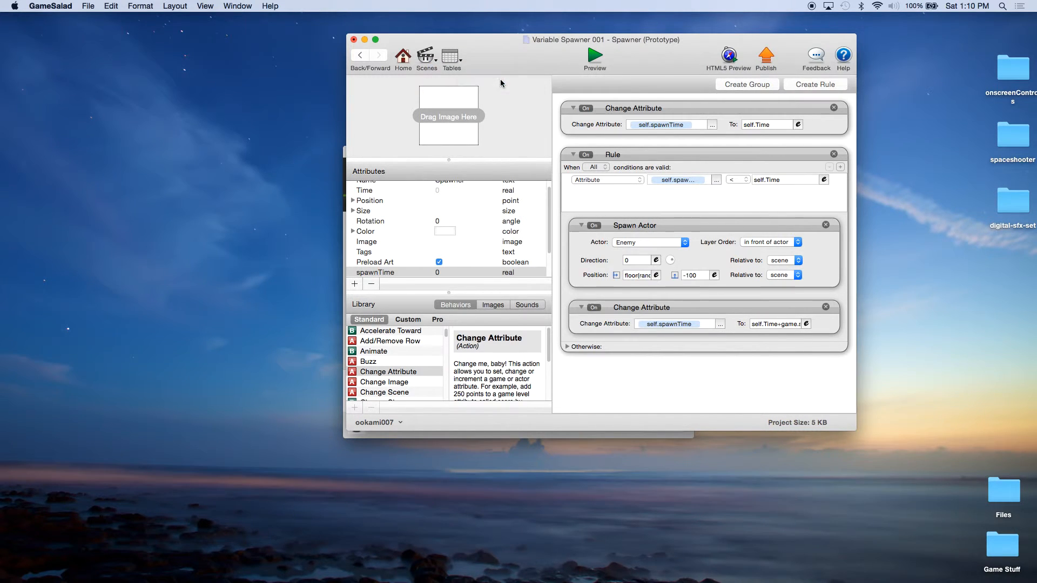
{"action": "left_click_drag", "start_coordinate": [397, 131], "coordinate": [704, 108]}
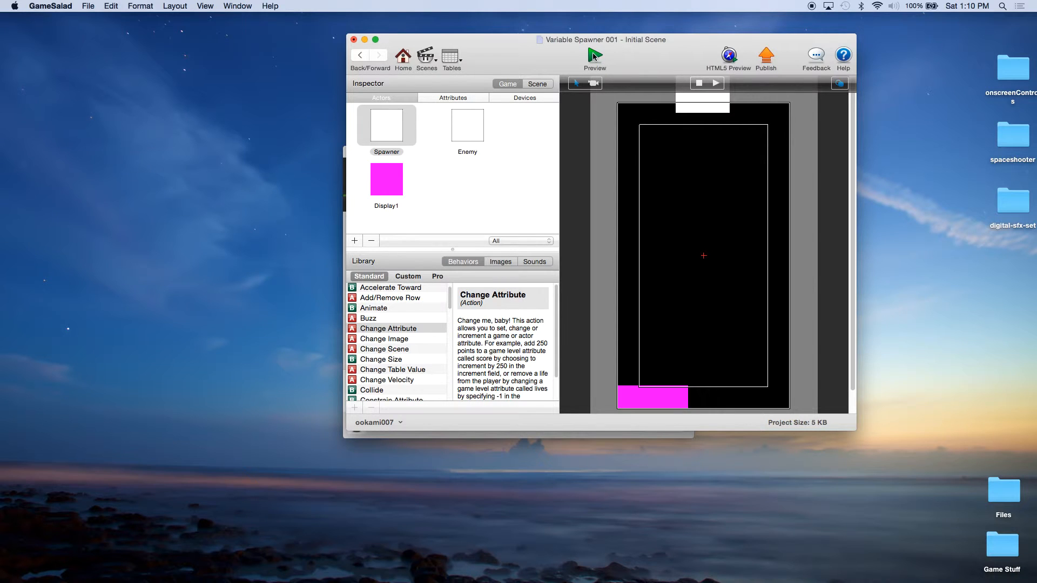
Step: Save the project and run a preview of the scene
{"action": "left_click", "coordinate": [94, 8]}
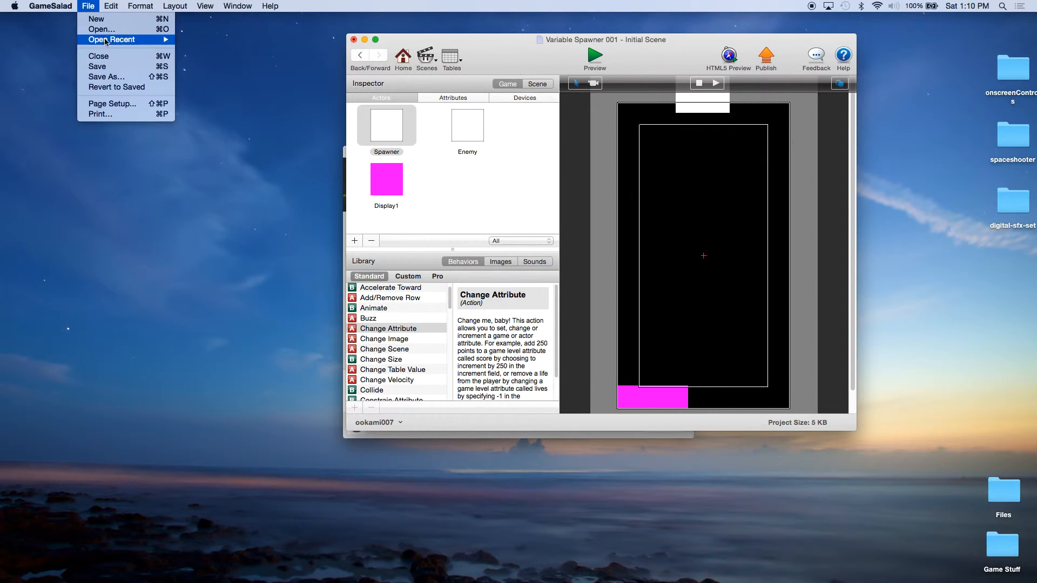
{"action": "left_click", "coordinate": [104, 67]}
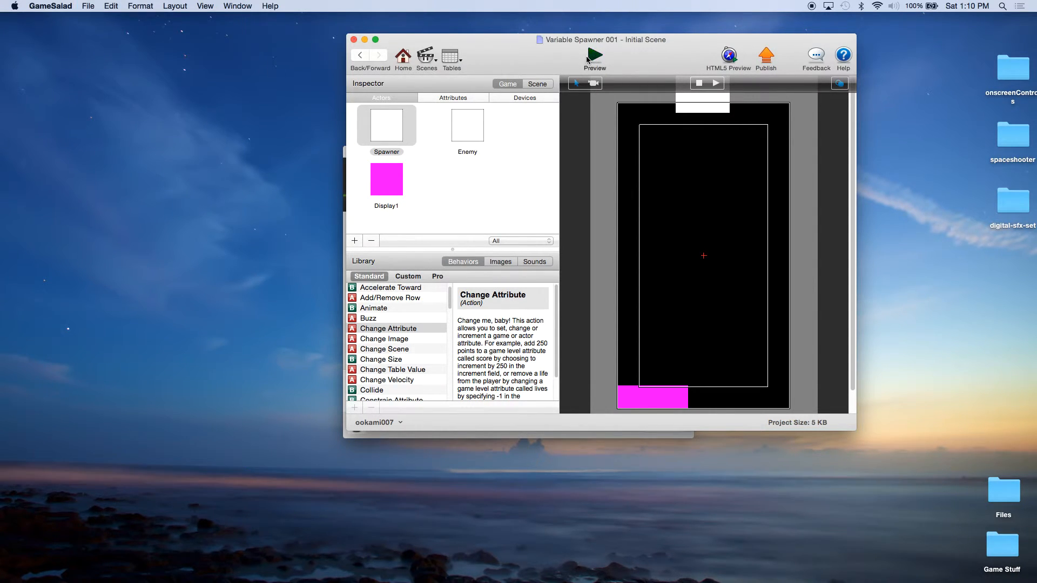
{"action": "left_click", "coordinate": [589, 57]}
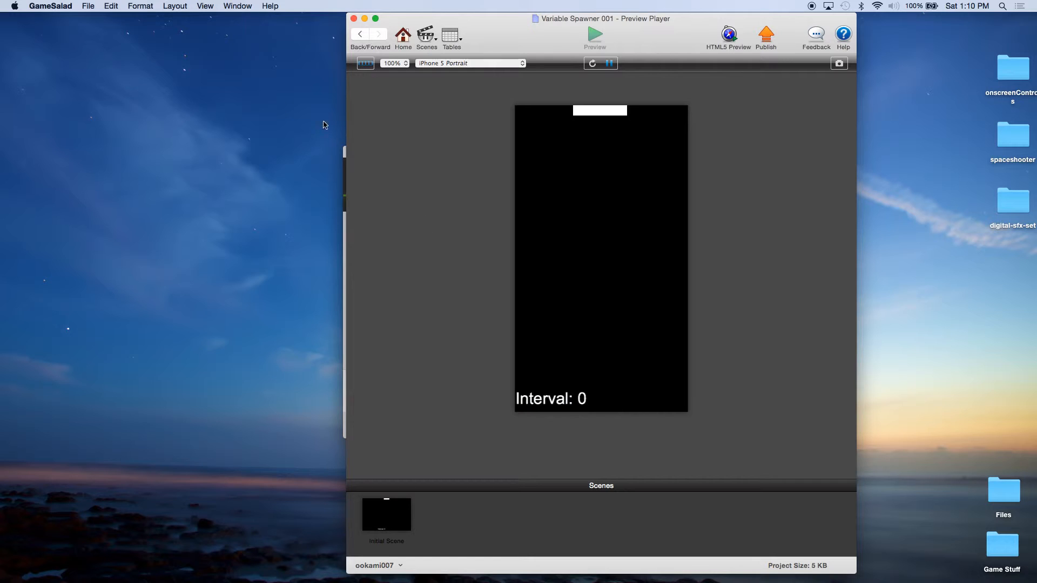
Step: Leave the preview, reopen the Initial Scene's game attributes, and set spawnInterval to 1
{"action": "left_click", "coordinate": [410, 41]}
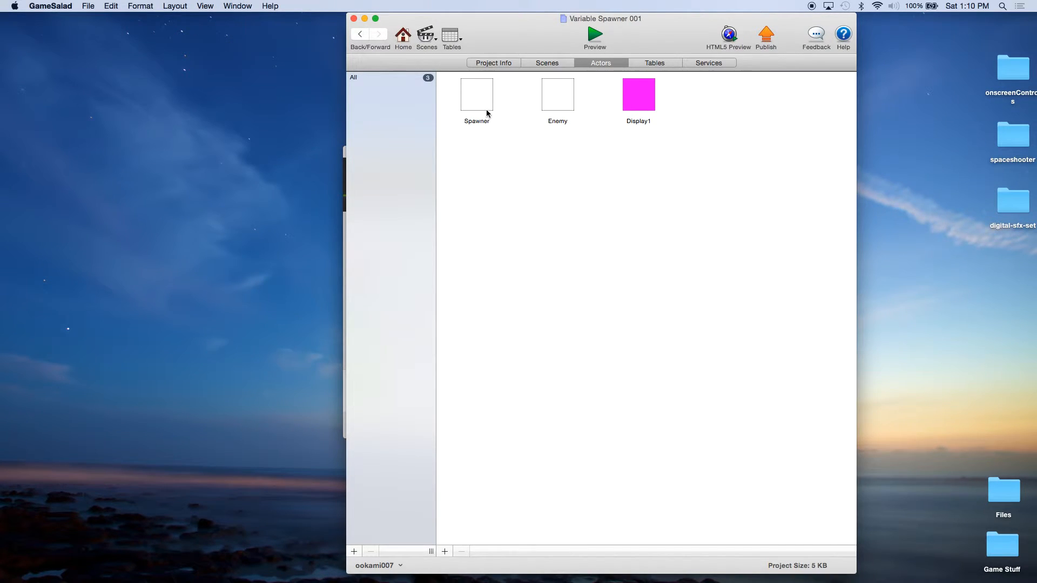
{"action": "left_click", "coordinate": [538, 64]}
{"action": "double_click", "coordinate": [393, 98]}
{"action": "left_click", "coordinate": [454, 77]}
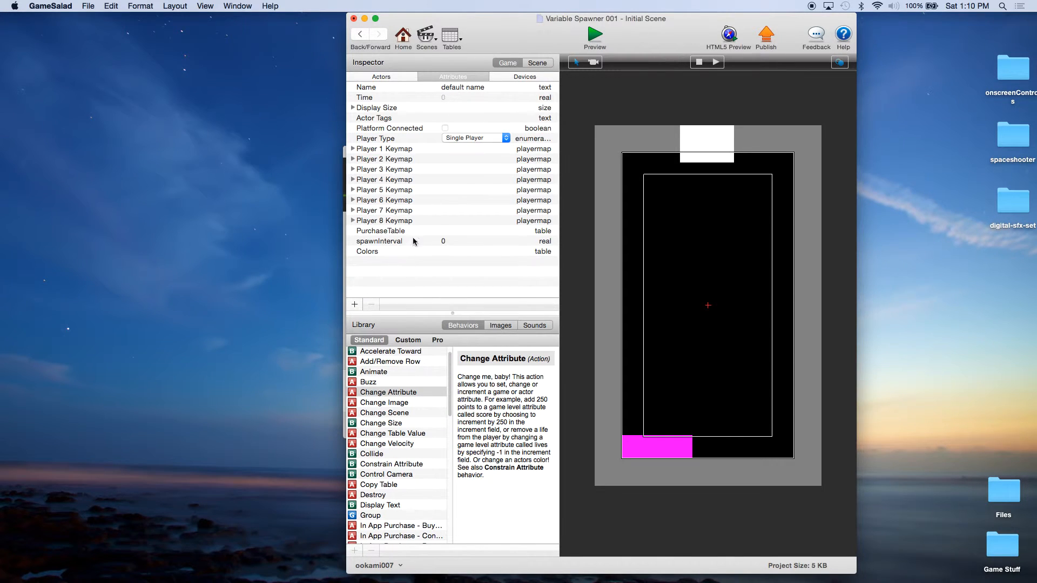
{"action": "double_click", "coordinate": [440, 241]}
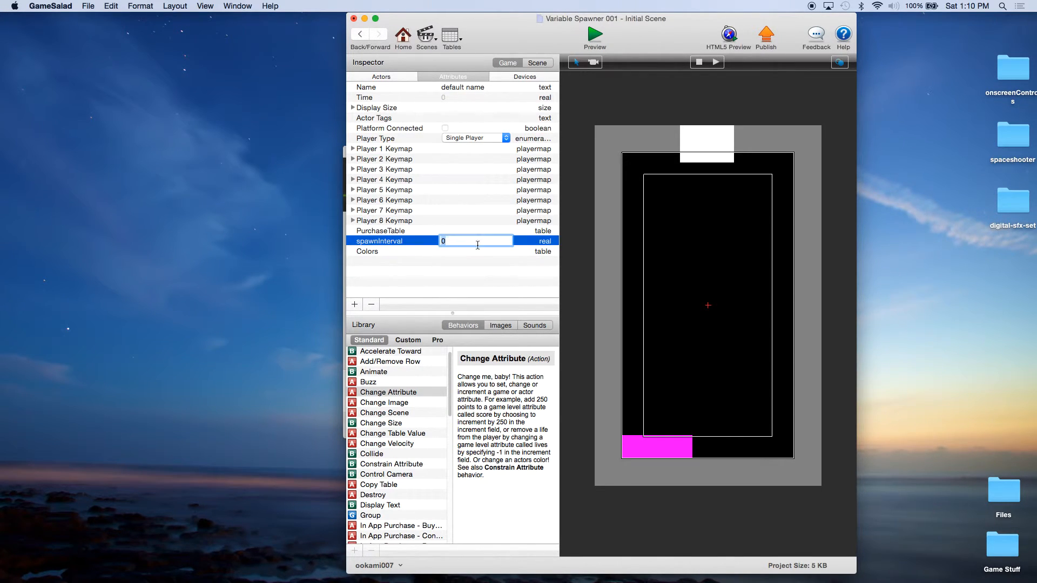
{"action": "type", "text": "1"}
{"action": "left_click", "coordinate": [534, 235]}
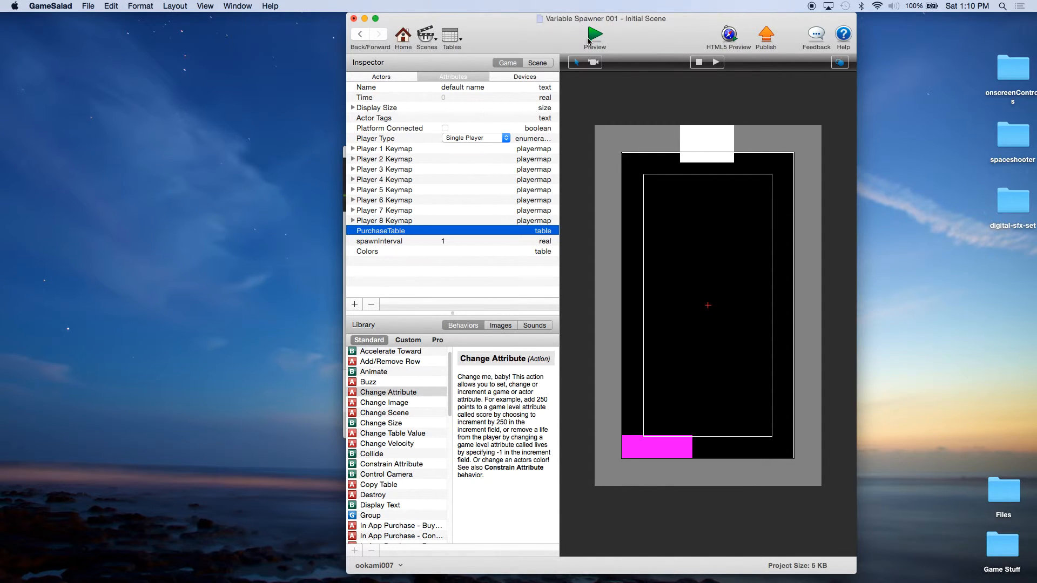
Step: Preview the scene, and examine the Change Attribute behaviors and expressions in the Spawner actor
{"action": "left_click", "coordinate": [595, 36]}
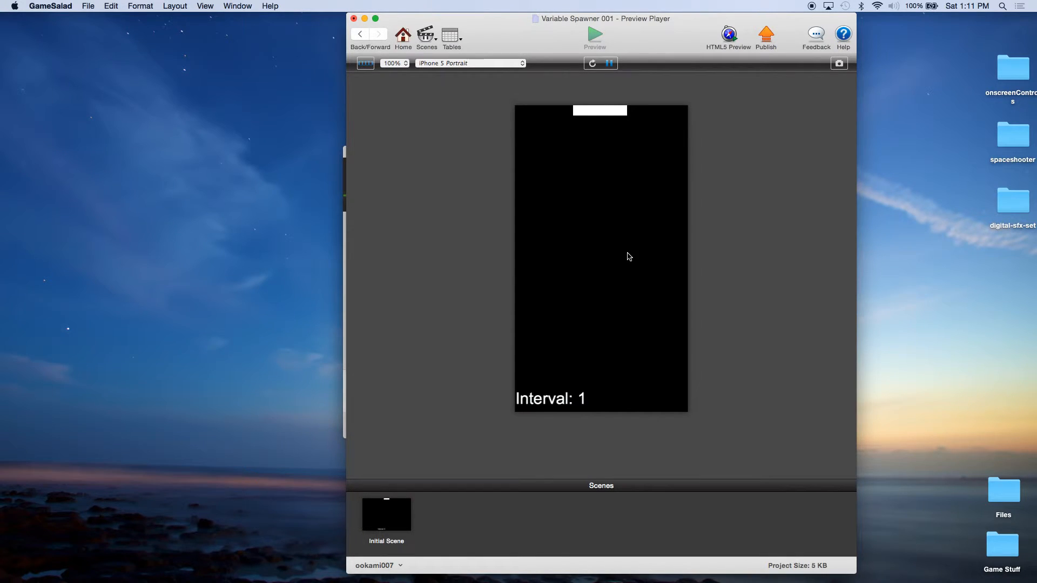
{"action": "left_click", "coordinate": [403, 39]}
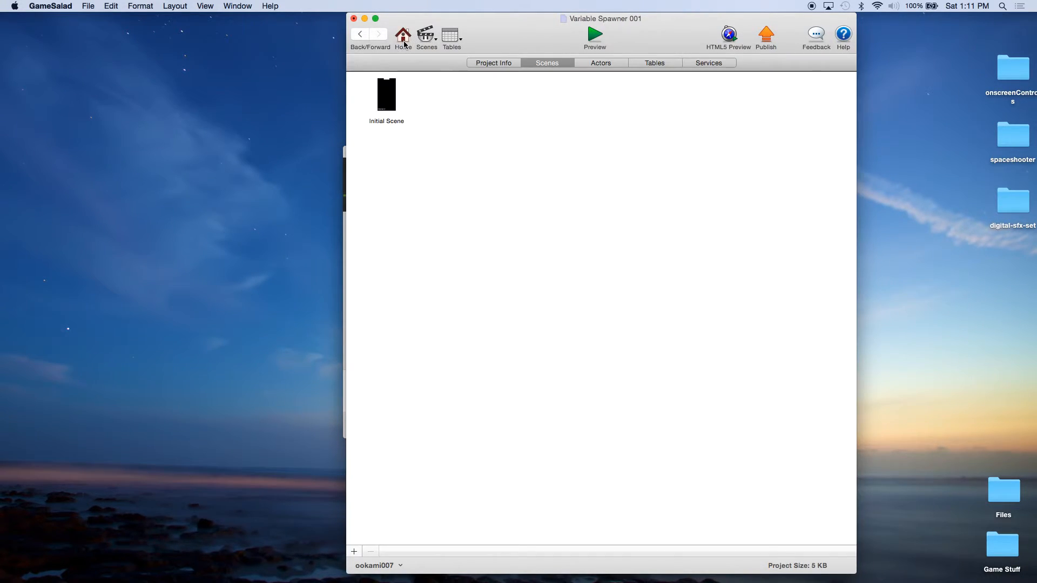
{"action": "left_click", "coordinate": [603, 65]}
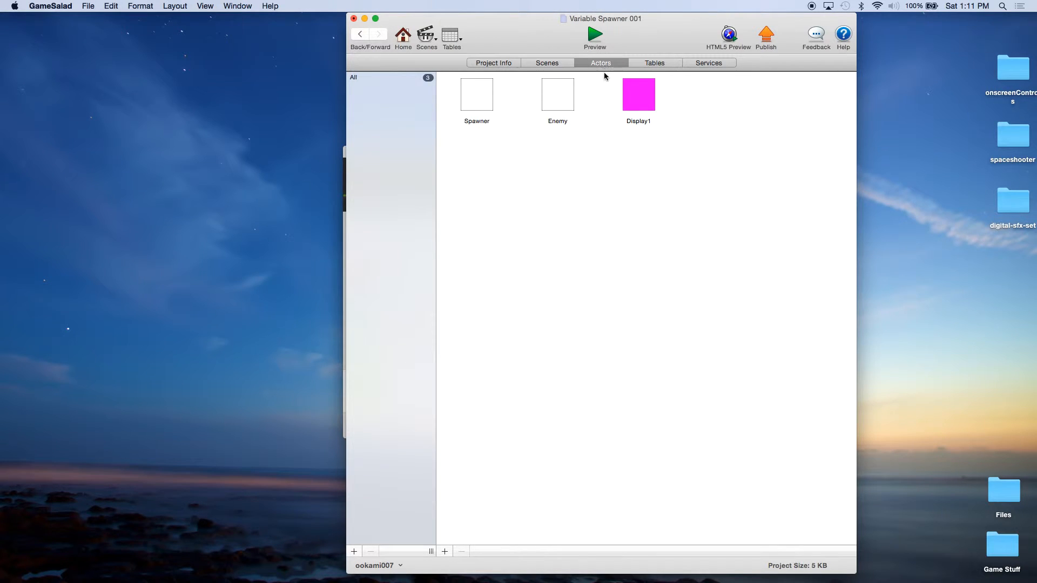
{"action": "left_click", "coordinate": [486, 100]}
{"action": "double_click", "coordinate": [486, 100]}
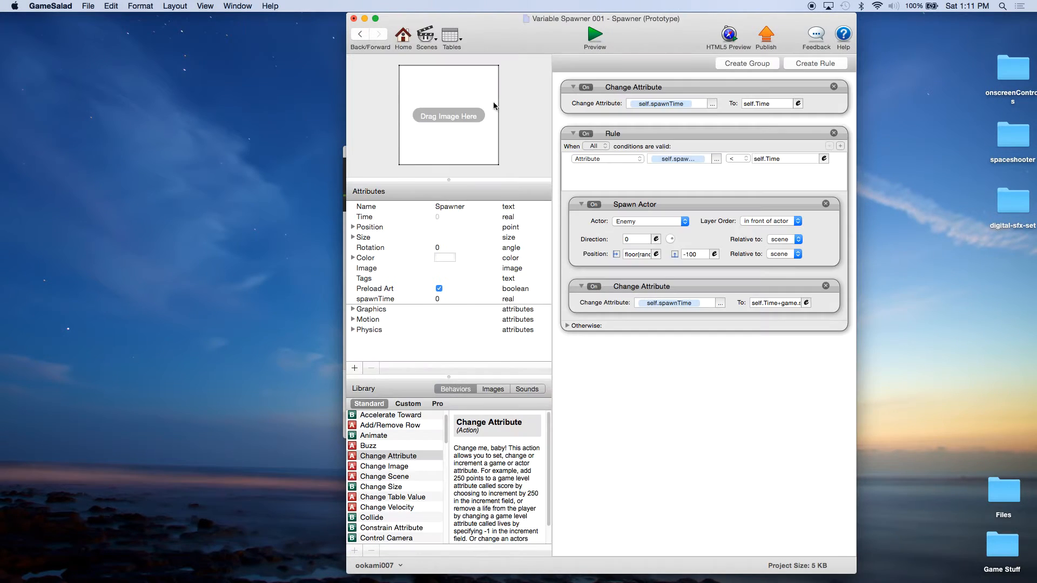
{"action": "left_click", "coordinate": [711, 89]}
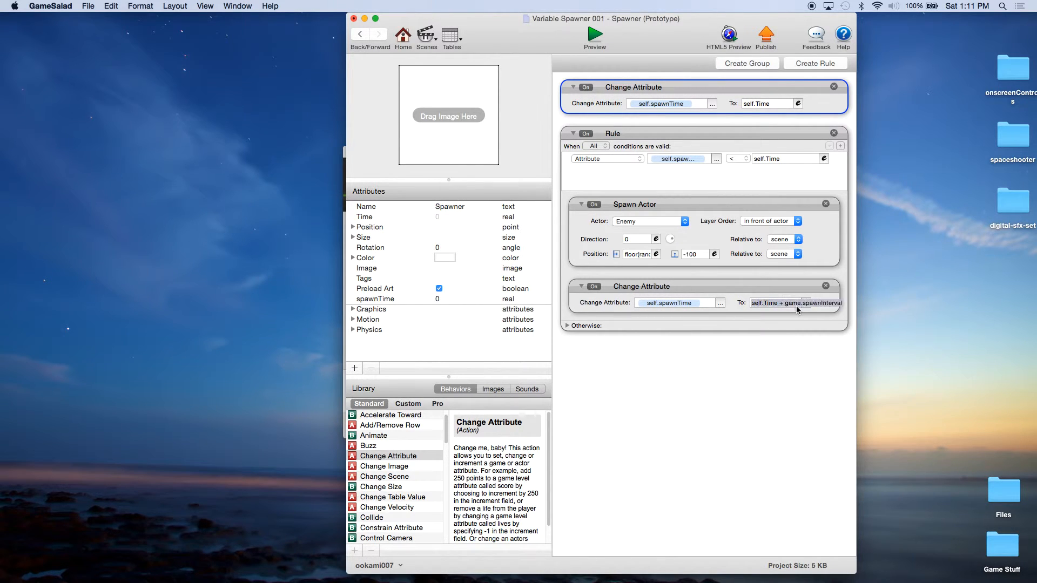
{"action": "left_click", "coordinate": [732, 352]}
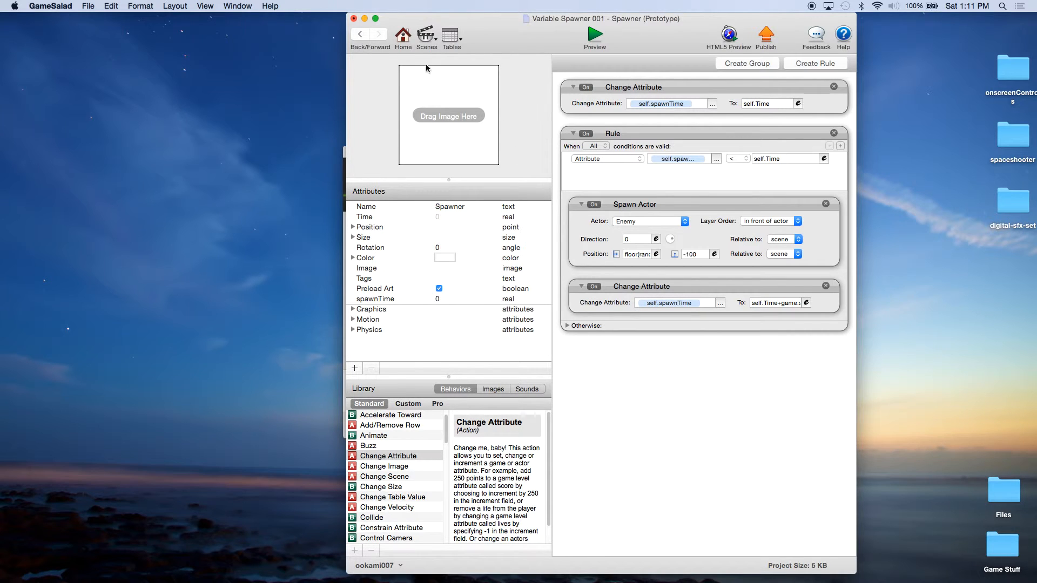
Step: Try a vertical spawn position of 100 in the Spawner's Spawn Actor behavior and preview the scene
{"action": "left_click", "coordinate": [697, 255]}
{"action": "key", "text": "BackSpace"}
{"action": "type", "text": "100"}
{"action": "left_click", "coordinate": [594, 34]}
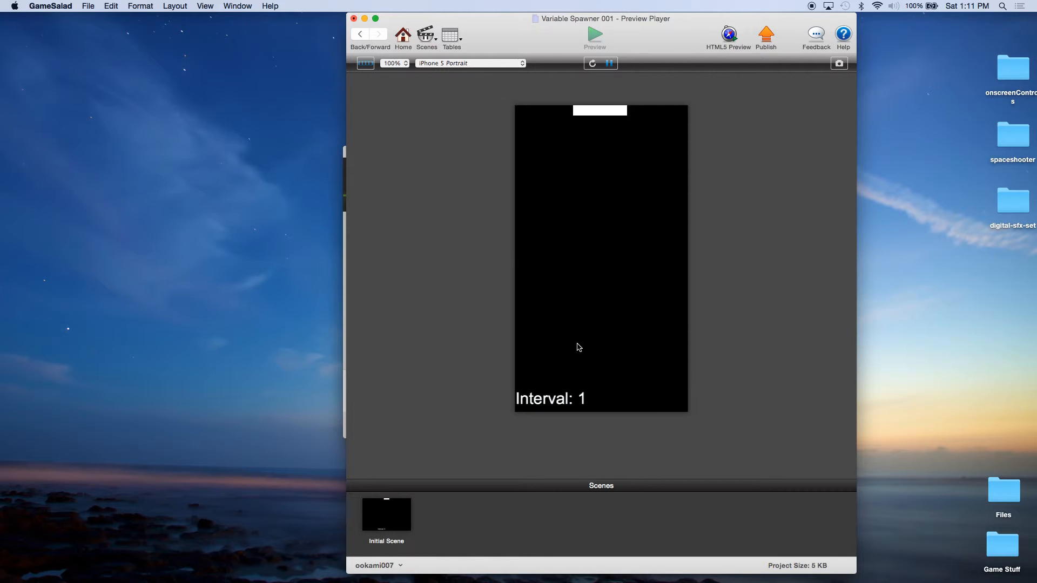
{"action": "left_click", "coordinate": [403, 36]}
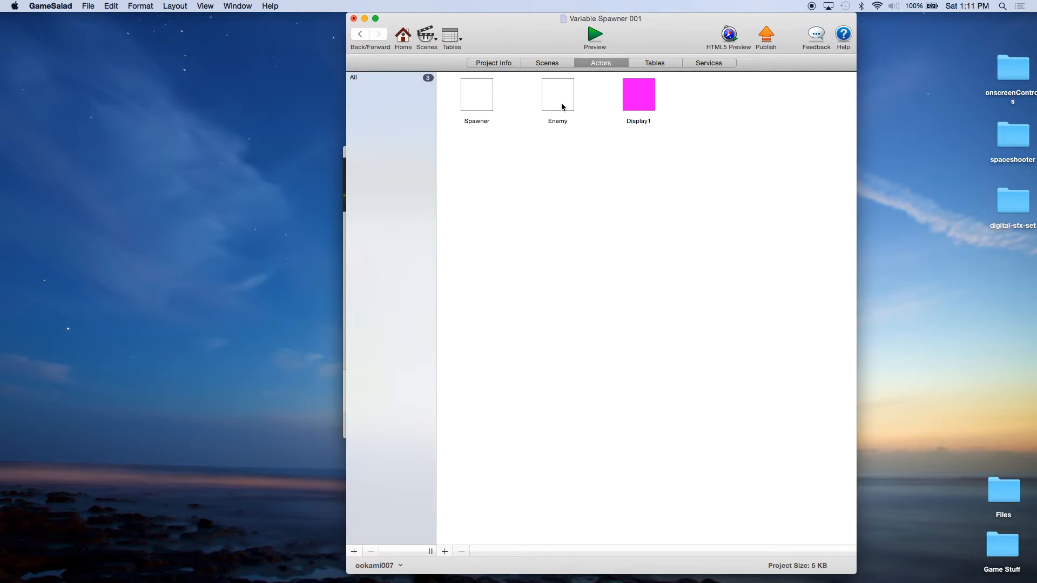
Step: Check the game attributes in the Initial Scene and return to the project's actor list
{"action": "left_click", "coordinate": [547, 65]}
{"action": "double_click", "coordinate": [394, 102]}
{"action": "left_click", "coordinate": [471, 77]}
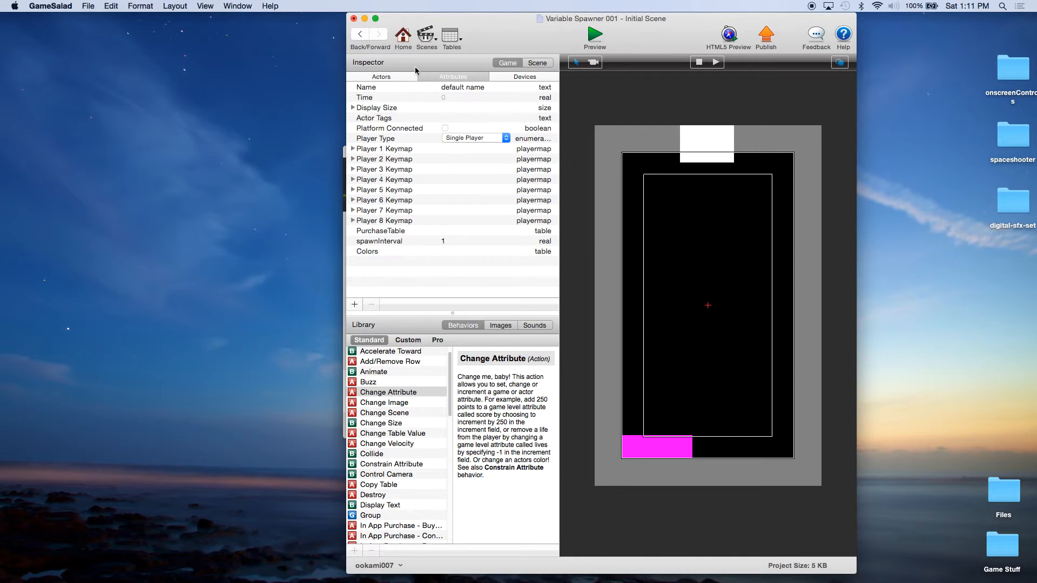
{"action": "left_click", "coordinate": [403, 37]}
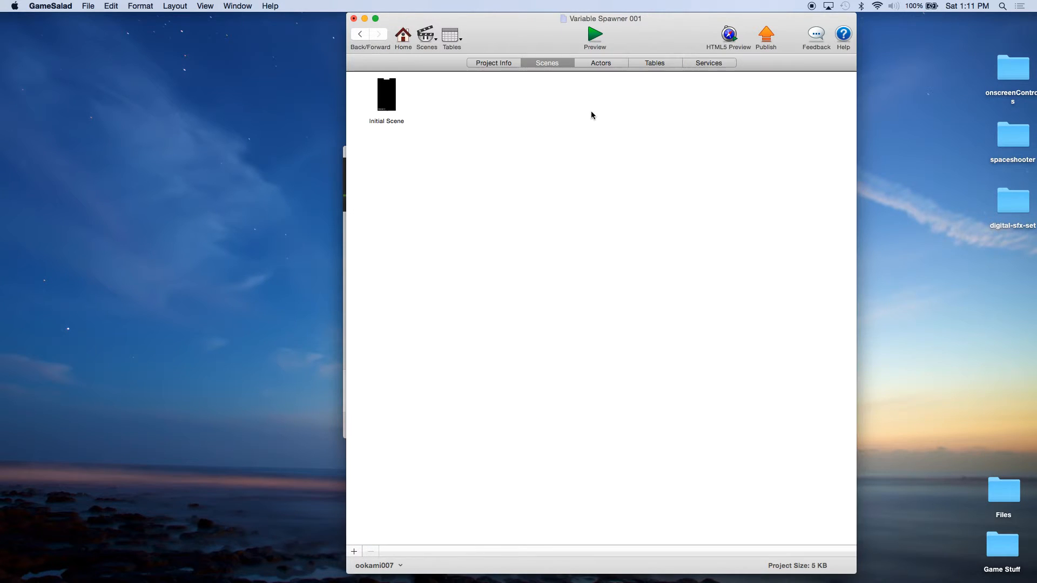
{"action": "left_click", "coordinate": [610, 65]}
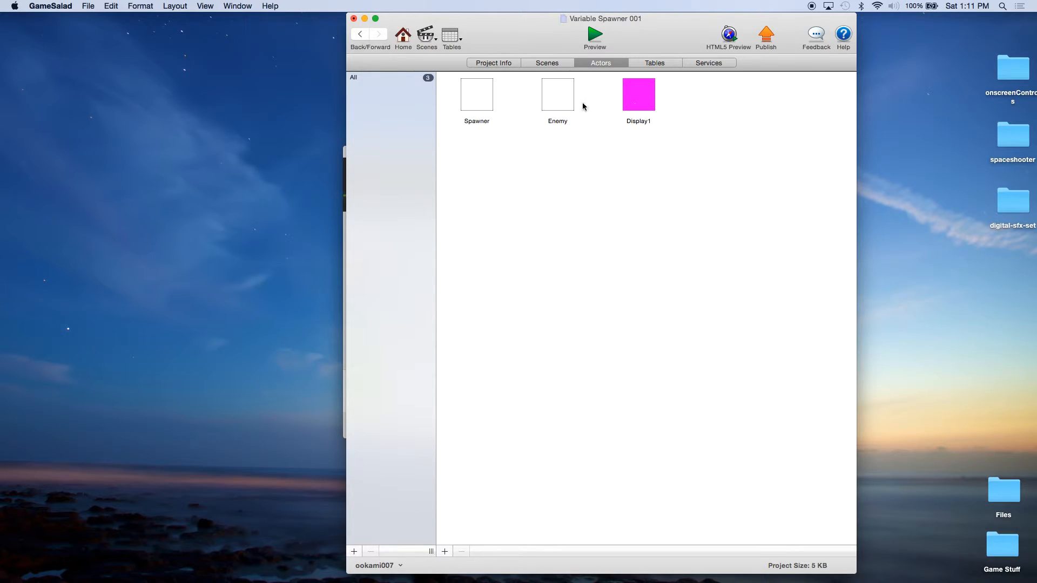
Step: In the Spawner's Spawn Actor behavior, set the vertical position to the expression game.Display Size.Height +100
{"action": "double_click", "coordinate": [488, 99]}
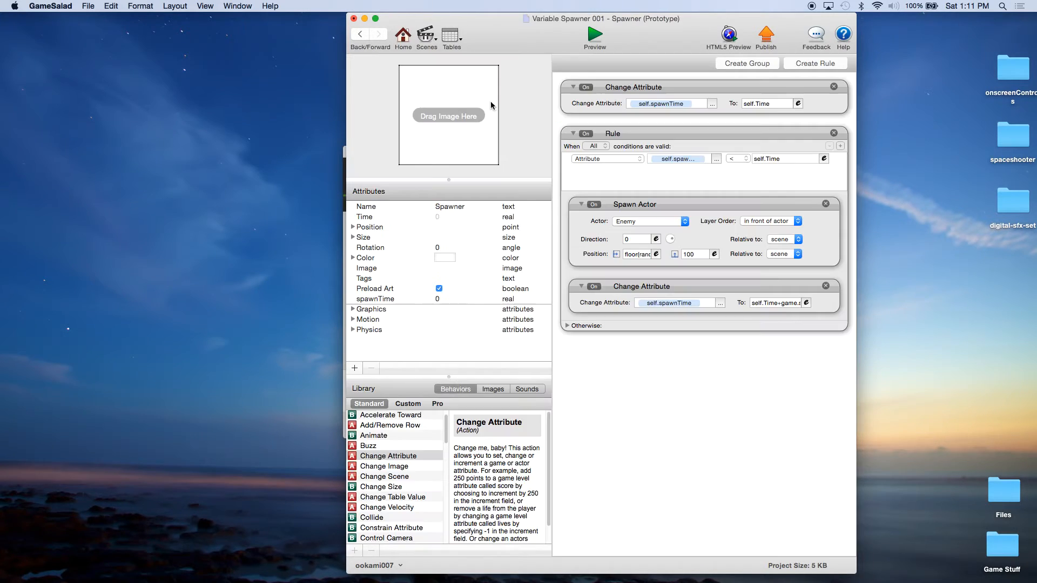
{"action": "left_click", "coordinate": [715, 254]}
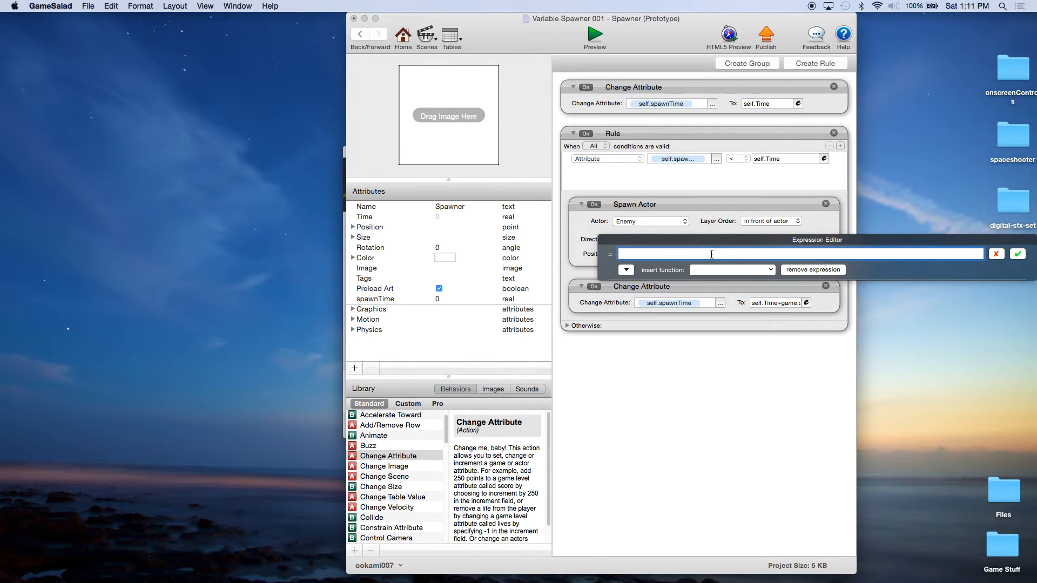
{"action": "left_click", "coordinate": [702, 270]}
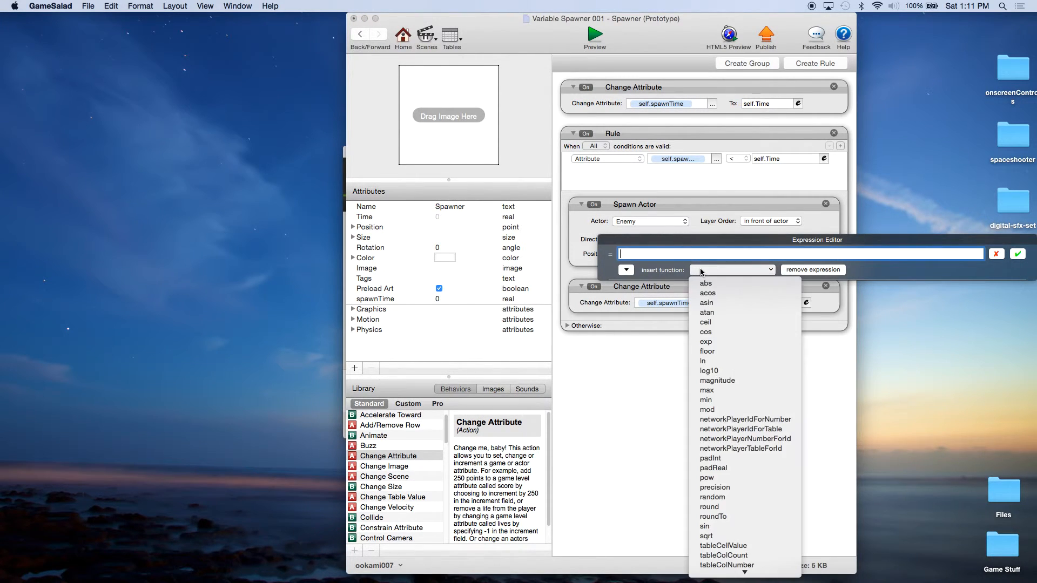
{"action": "left_click", "coordinate": [667, 332]}
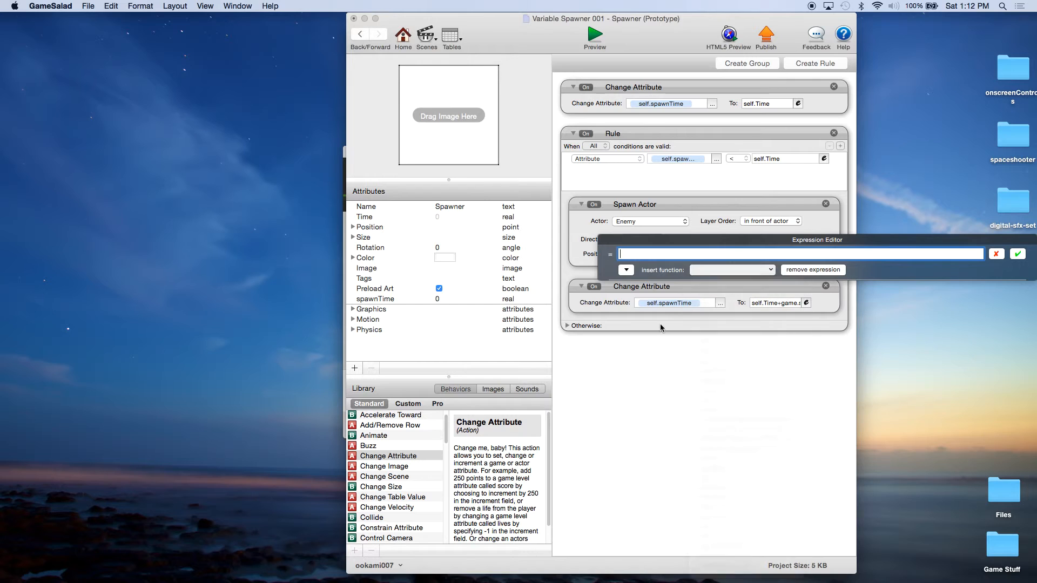
{"action": "left_click", "coordinate": [627, 270]}
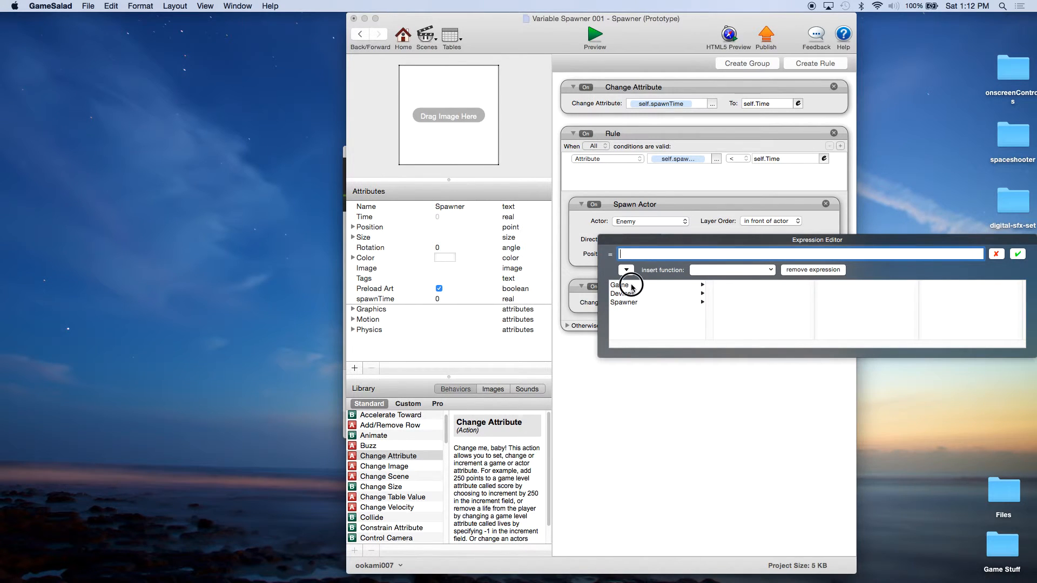
{"action": "left_click", "coordinate": [629, 285]}
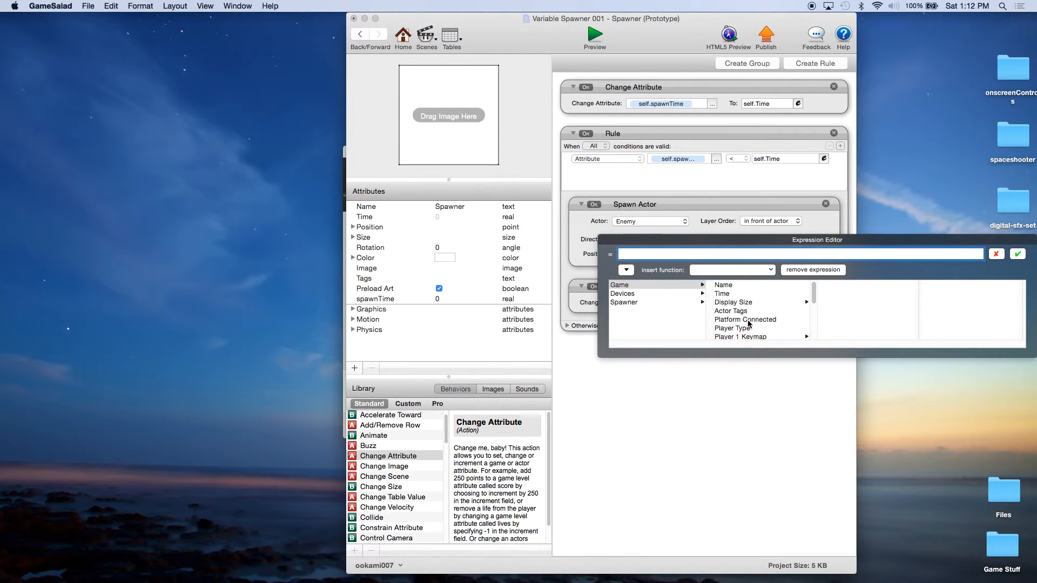
{"action": "left_click", "coordinate": [747, 303]}
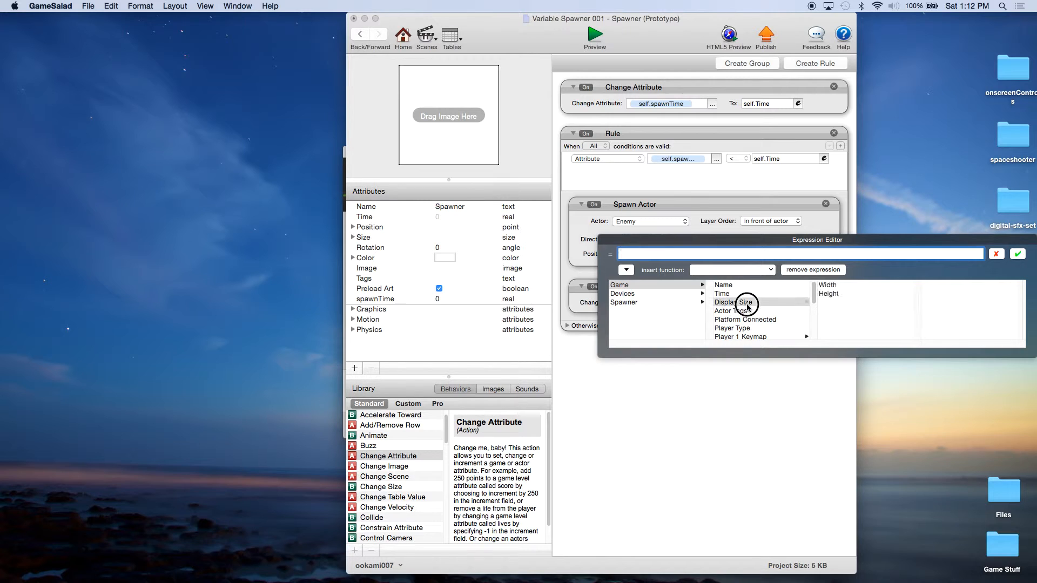
{"action": "left_click", "coordinate": [824, 295]}
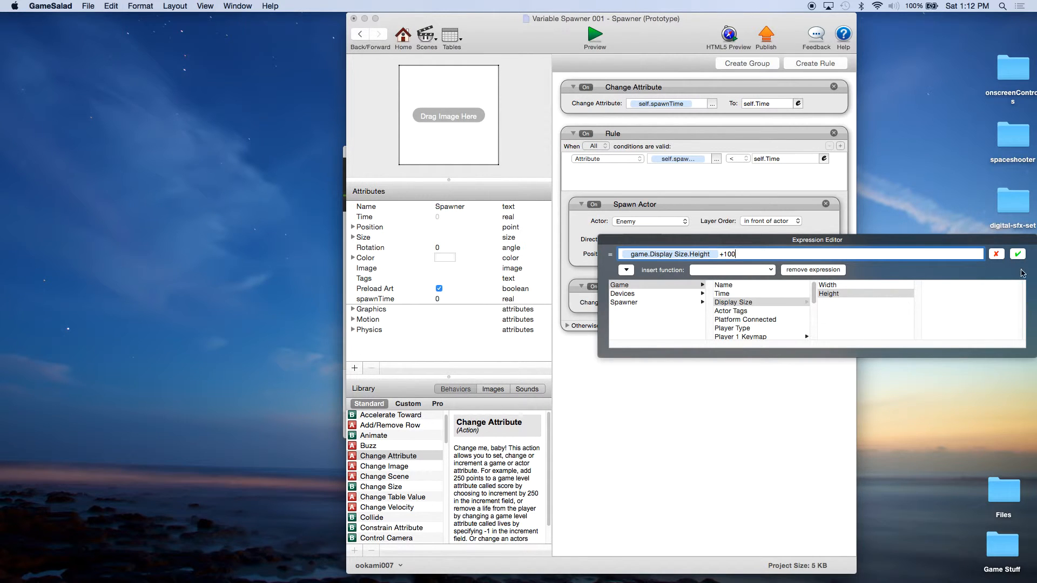
{"action": "left_click", "coordinate": [1017, 254]}
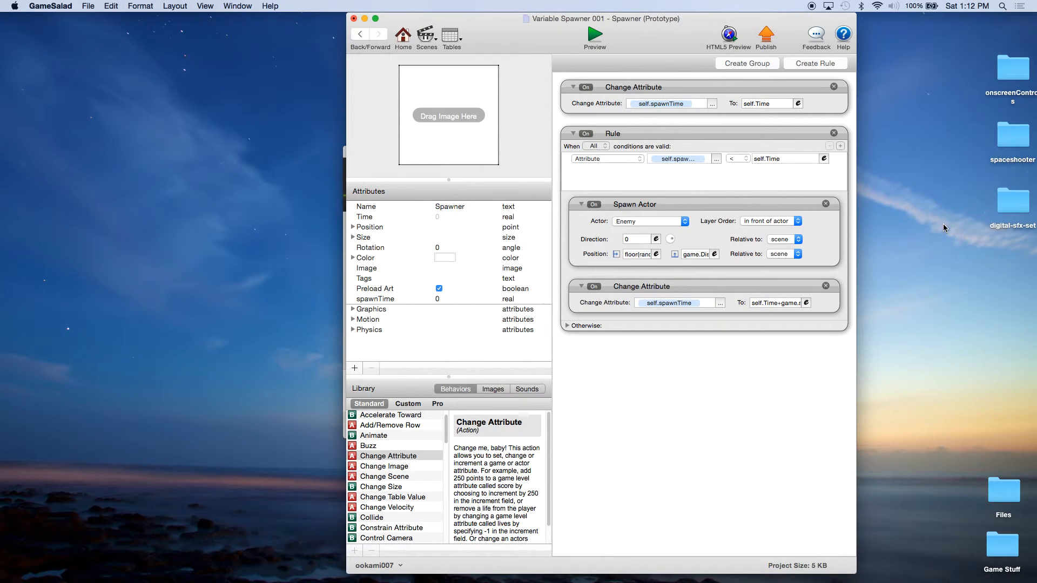
Step: Preview the scene and touch several falling enemies to test the shortening spawn interval
{"action": "left_click", "coordinate": [595, 39]}
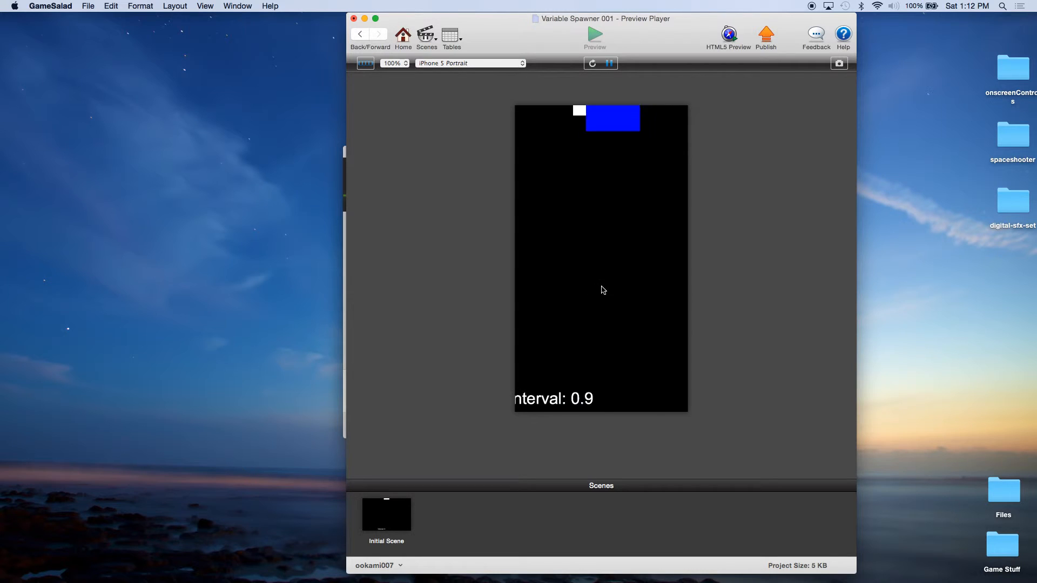
{"action": "left_click", "coordinate": [551, 284]}
{"action": "left_click", "coordinate": [543, 270]}
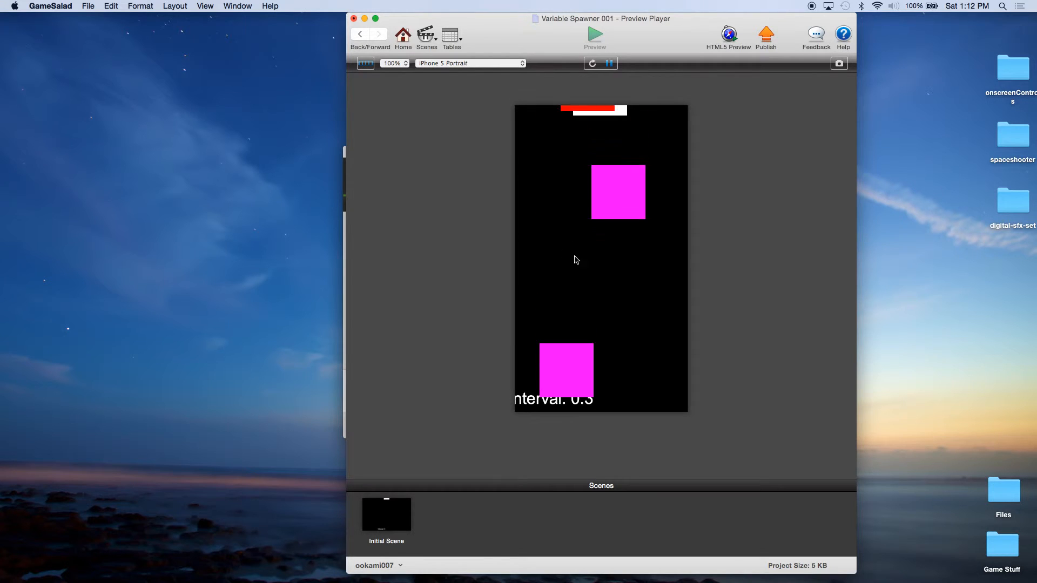
{"action": "left_click", "coordinate": [556, 254]}
{"action": "left_click", "coordinate": [649, 276]}
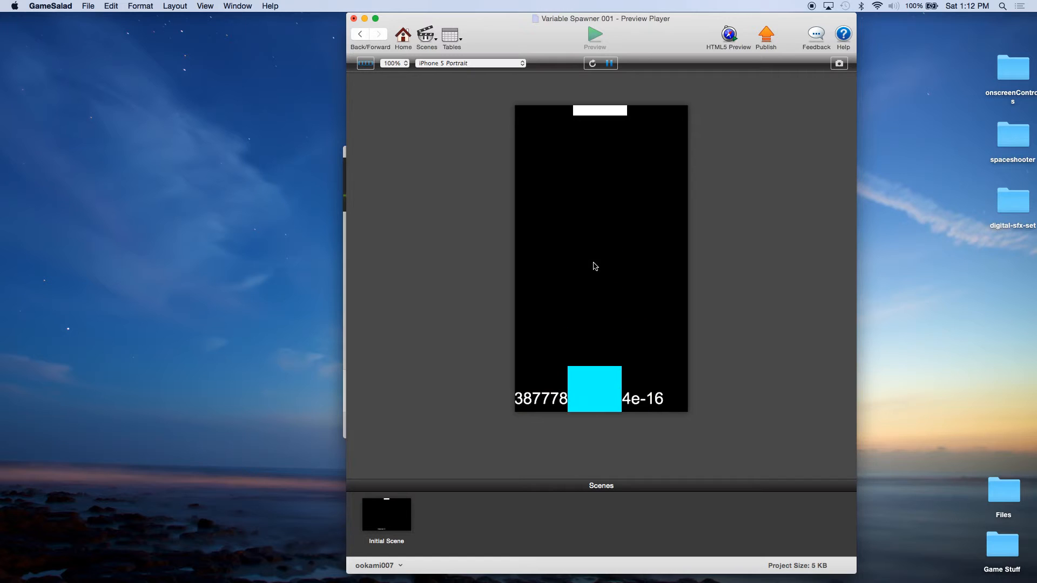
Step: Leave the preview, look over the Spawner actor's rule, and return to the actor list
{"action": "left_click", "coordinate": [404, 43]}
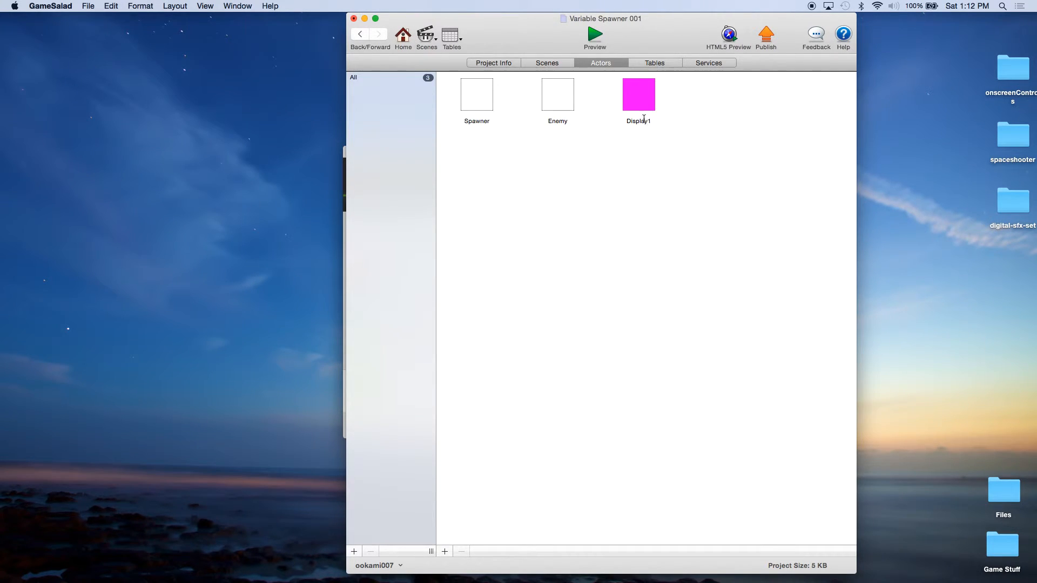
{"action": "double_click", "coordinate": [482, 101]}
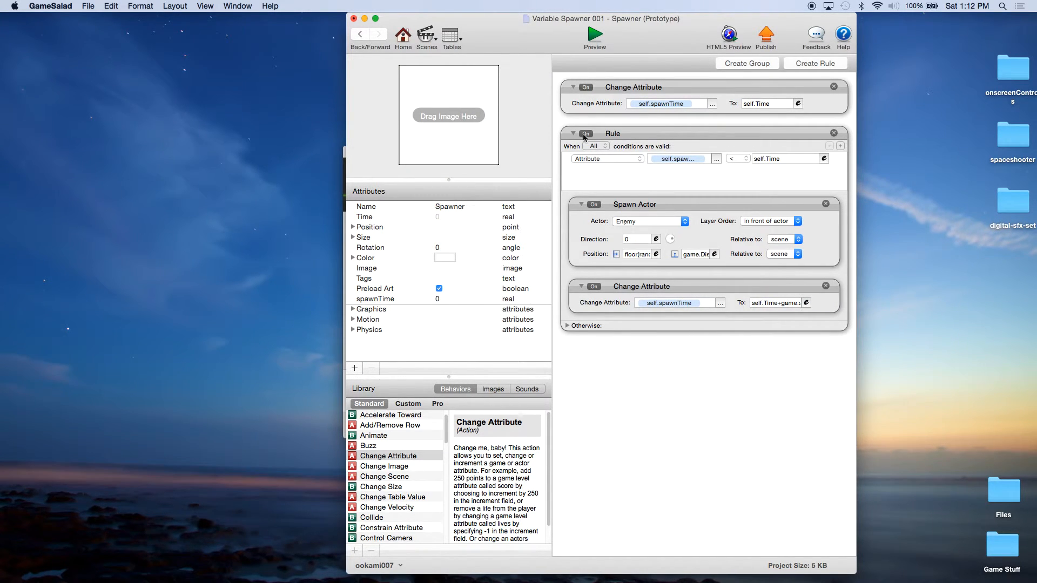
{"action": "left_click", "coordinate": [403, 37]}
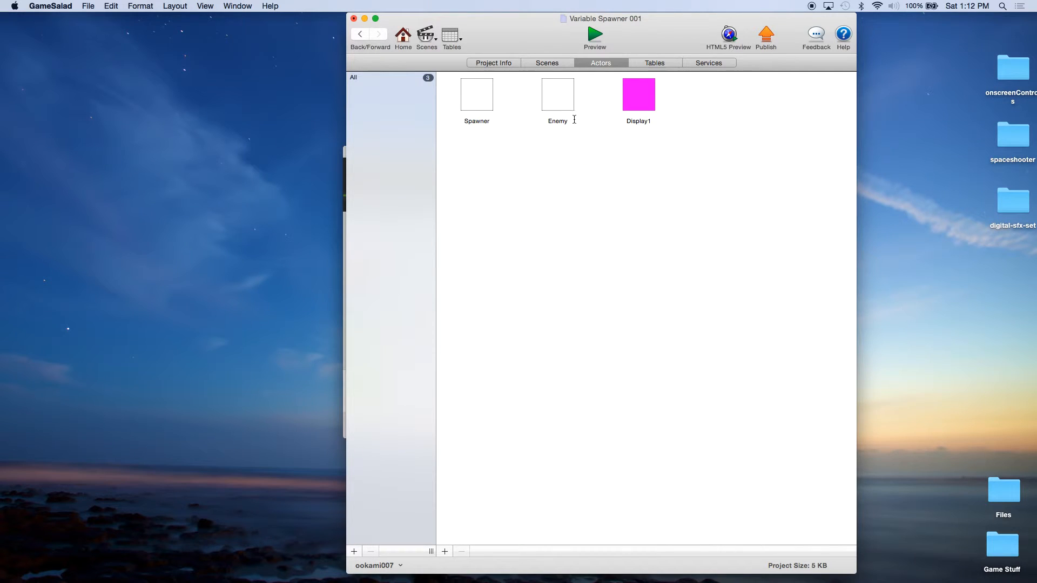
Step: Add a Collide behavior to the Enemy actor that bounces when colliding with actors of type Enemy
{"action": "left_click", "coordinate": [566, 107]}
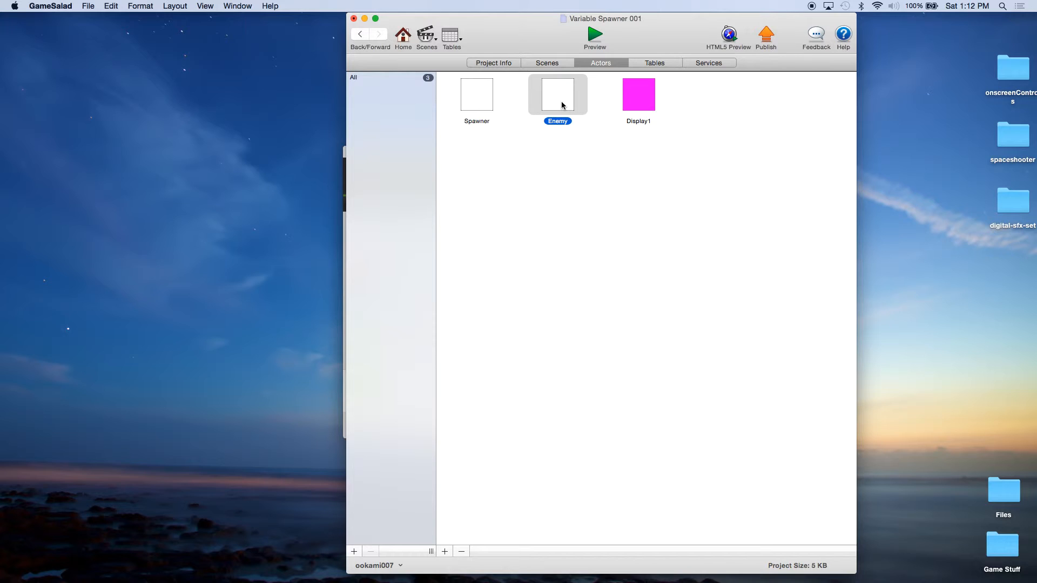
{"action": "double_click", "coordinate": [562, 103]}
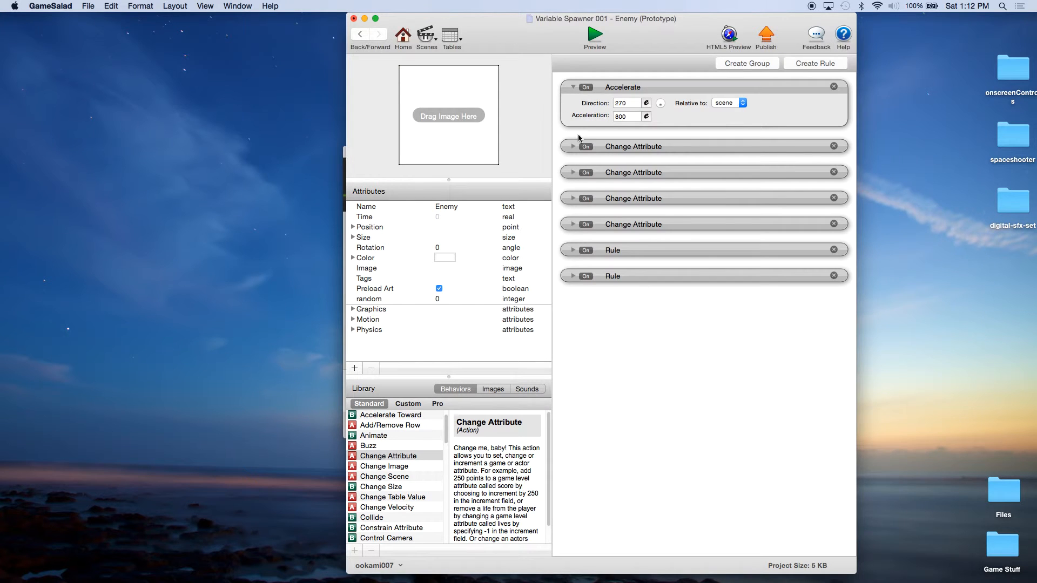
{"action": "left_click", "coordinate": [634, 345]}
{"action": "left_click_drag", "start_coordinate": [378, 518], "coordinate": [604, 372]}
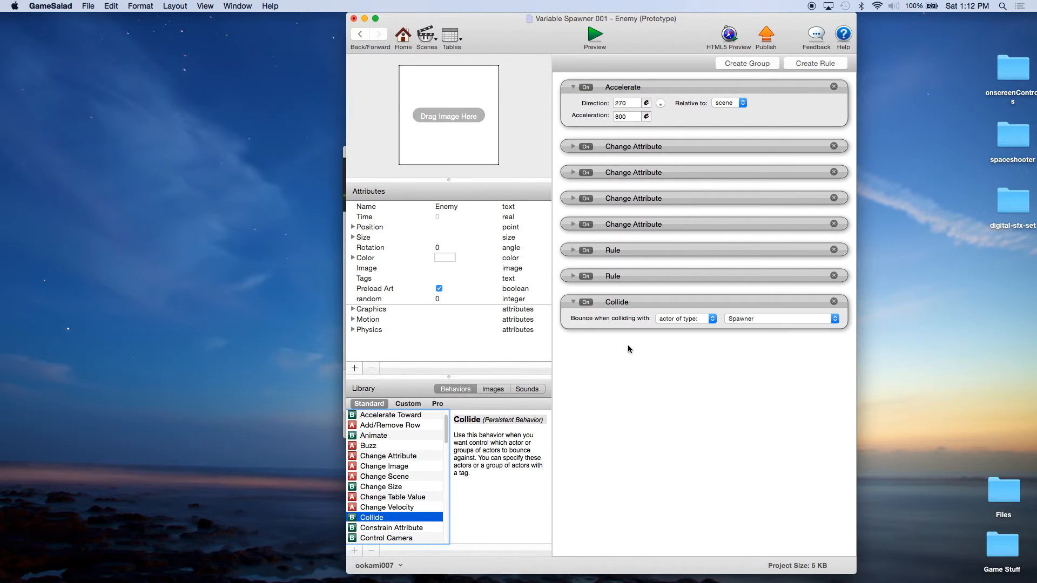
{"action": "left_click", "coordinate": [703, 319]}
{"action": "left_click", "coordinate": [704, 319]}
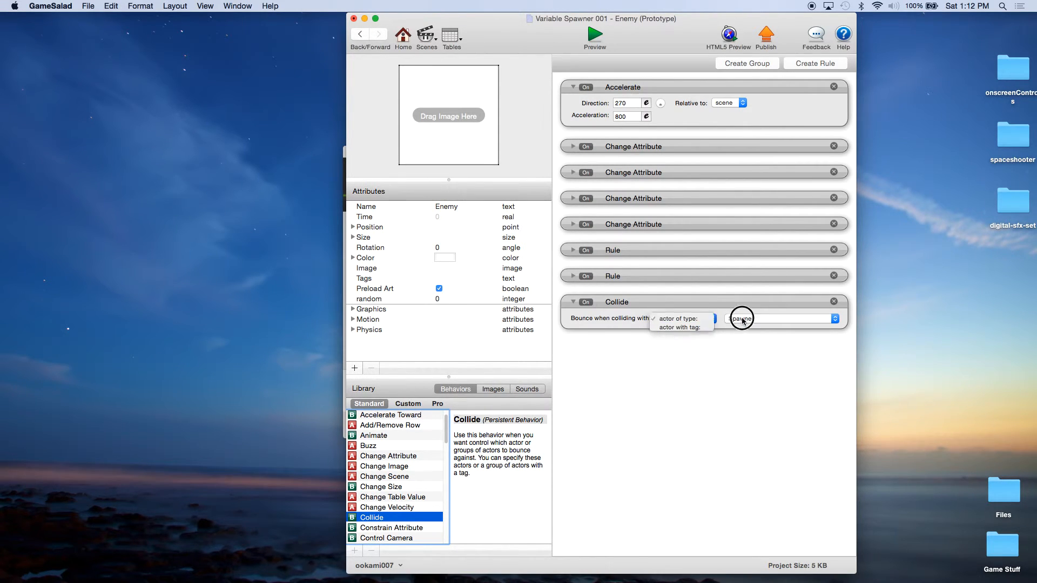
{"action": "left_click", "coordinate": [741, 318]}
{"action": "left_click", "coordinate": [736, 328]}
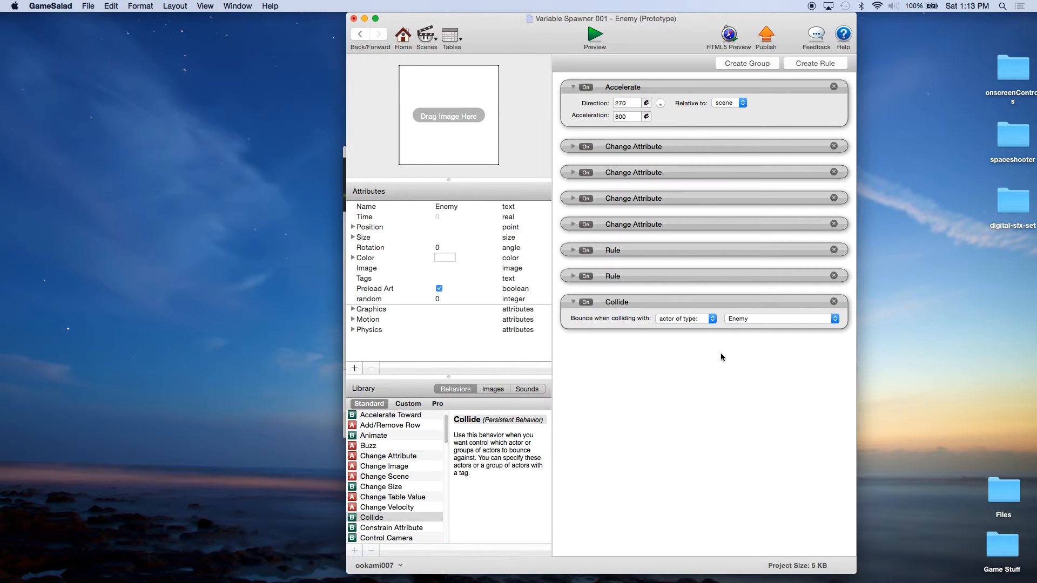
Step: In the Enemy actor's physics attributes, set Density to 0, Friction to 0 and Bounciness to 0.01
{"action": "left_click", "coordinate": [353, 330]}
{"action": "double_click", "coordinate": [451, 340]}
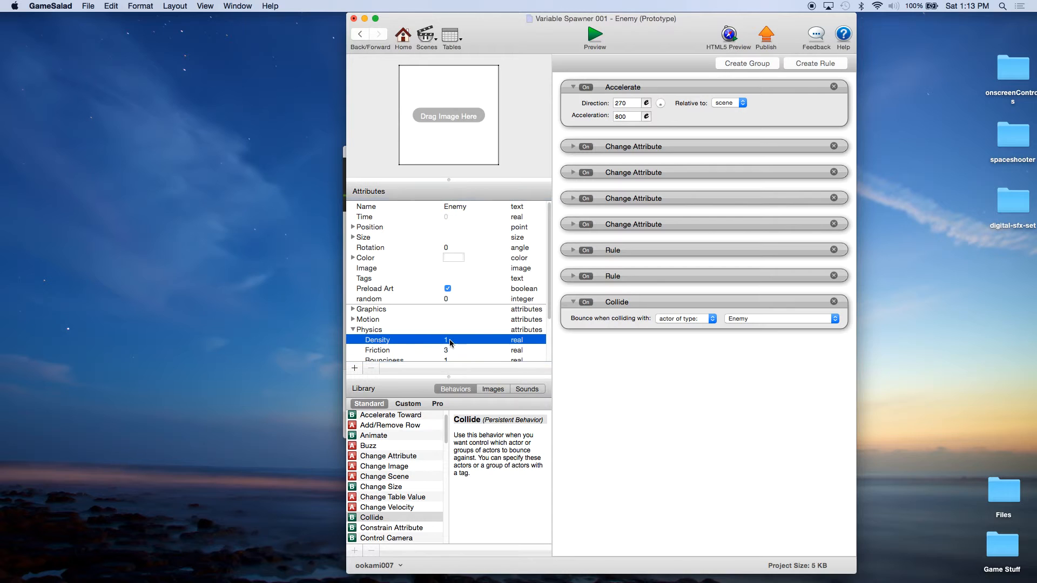
{"action": "type", "text": "0"}
{"action": "key", "text": "Tab"}
{"action": "type", "text": "0"}
{"action": "scroll", "coordinate": [458, 339], "scroll_direction": "down", "scroll_amount": 1}
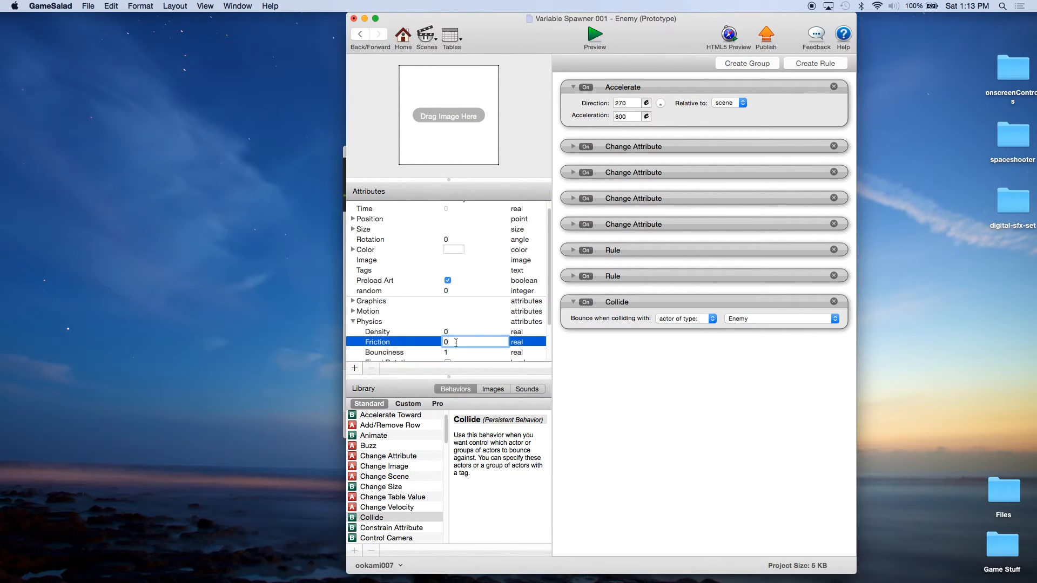
{"action": "double_click", "coordinate": [448, 353]}
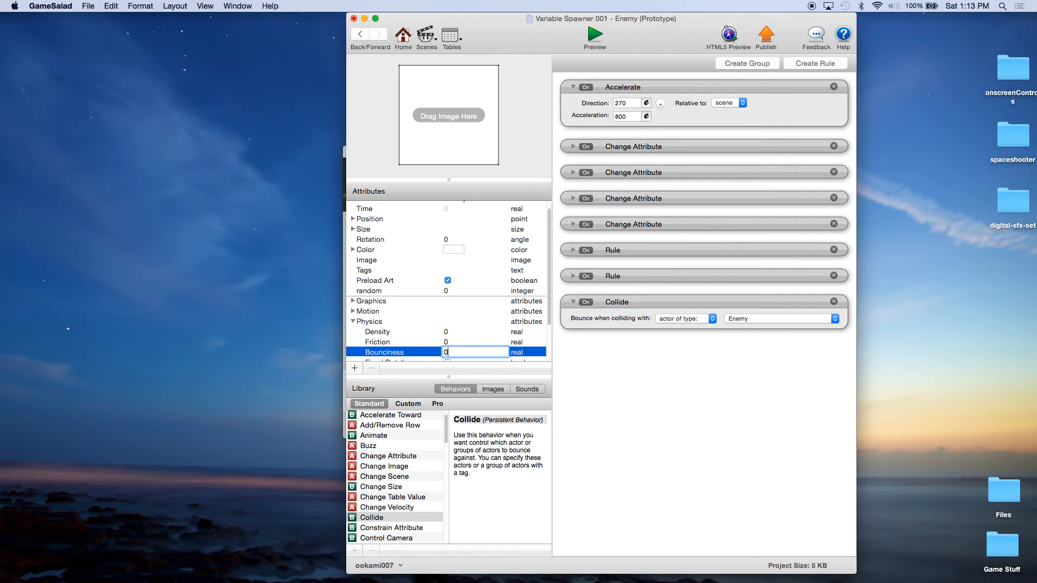
{"action": "left_click", "coordinate": [454, 342]}
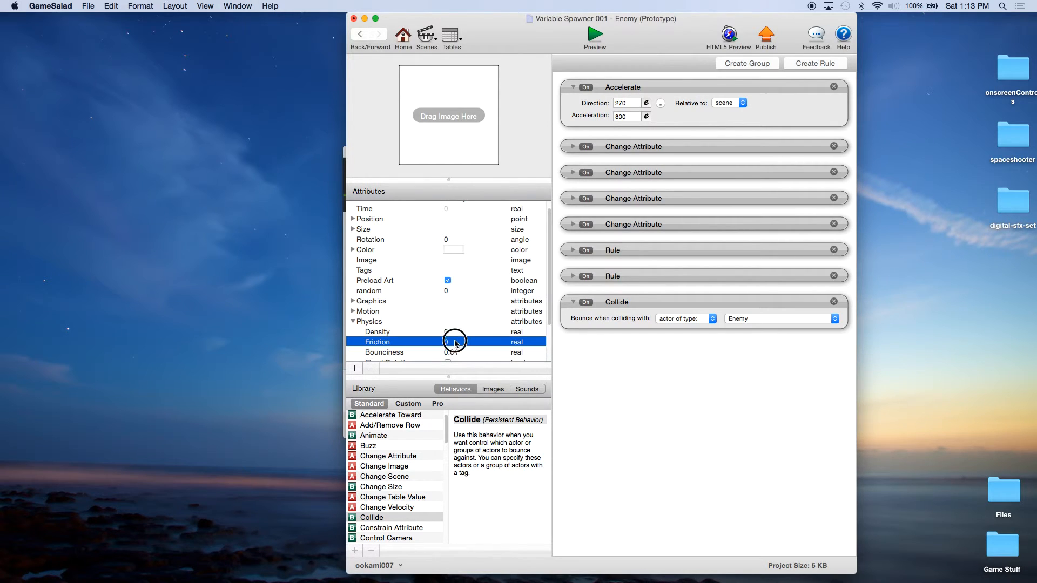
Step: Preview the scene, touch the falling enemies to shorten the spawn interval, and return to the actor list
{"action": "left_click", "coordinate": [598, 39]}
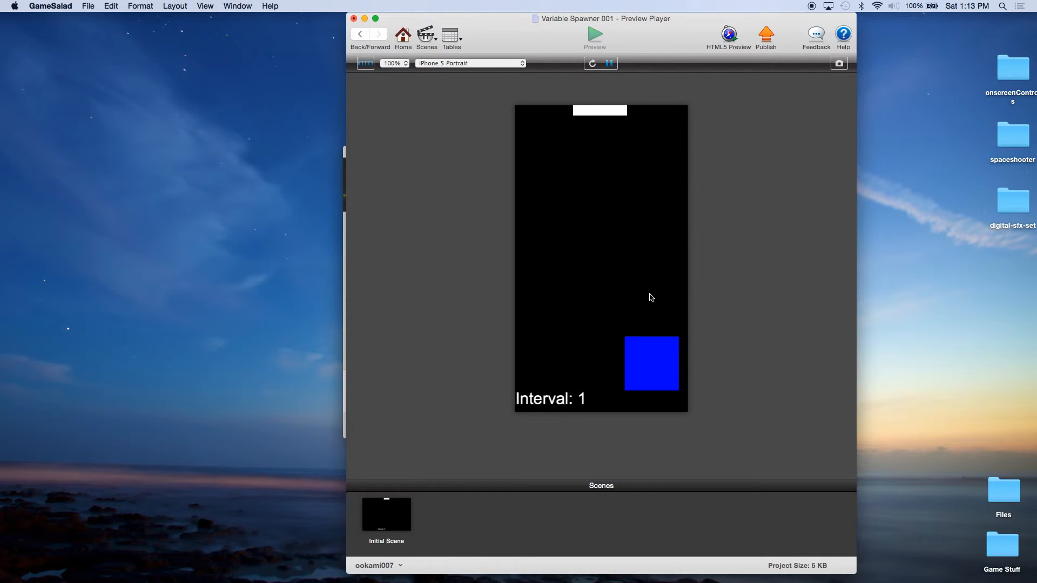
{"action": "left_click", "coordinate": [624, 264]}
{"action": "left_click", "coordinate": [564, 266]}
{"action": "left_click", "coordinate": [564, 260]}
{"action": "left_click", "coordinate": [603, 249]}
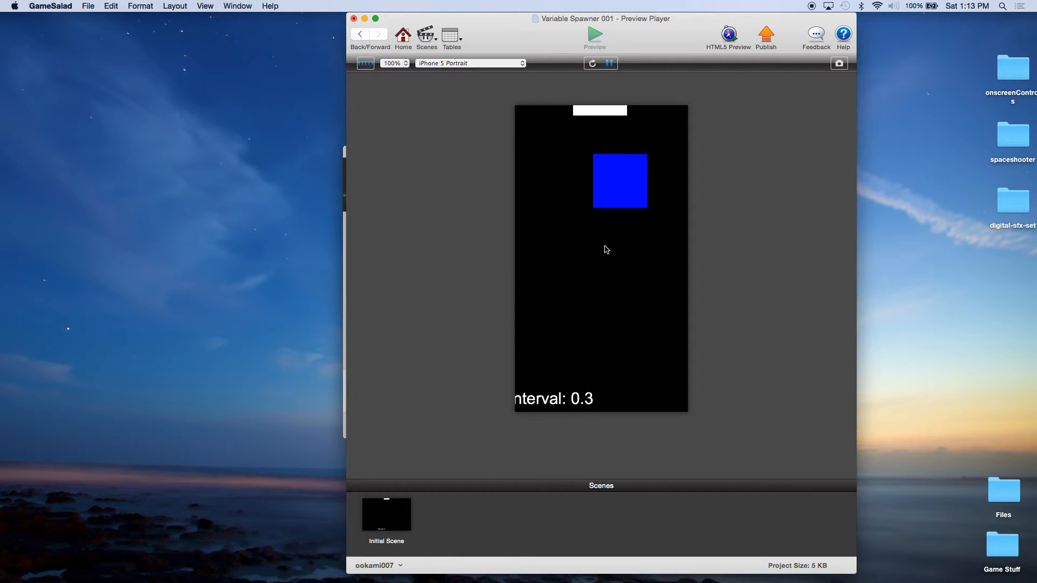
{"action": "left_click", "coordinate": [597, 249]}
{"action": "left_click", "coordinate": [582, 252]}
{"action": "left_click", "coordinate": [684, 272]}
{"action": "left_click", "coordinate": [655, 289]}
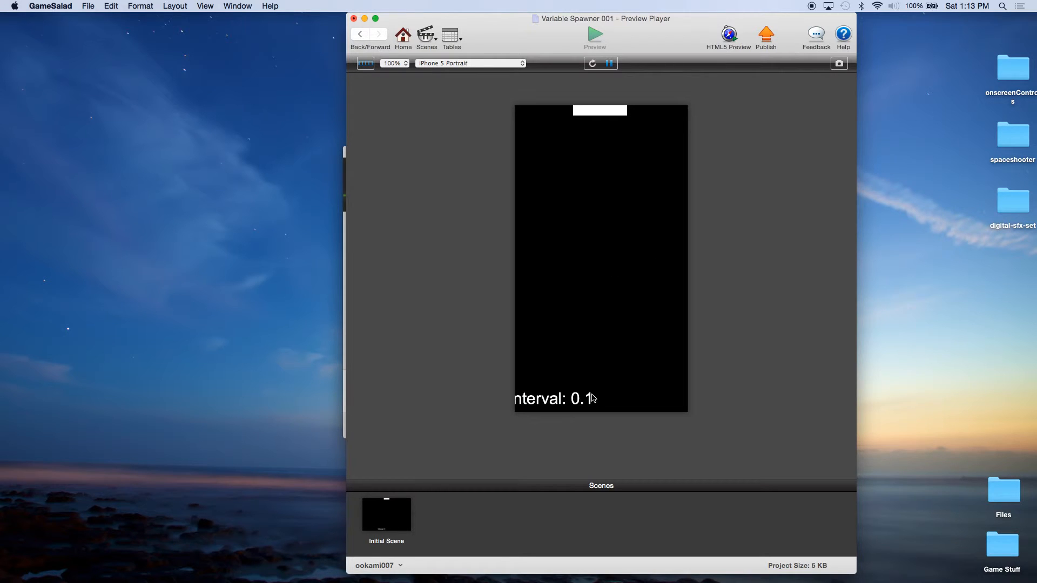
{"action": "left_click", "coordinate": [403, 36]}
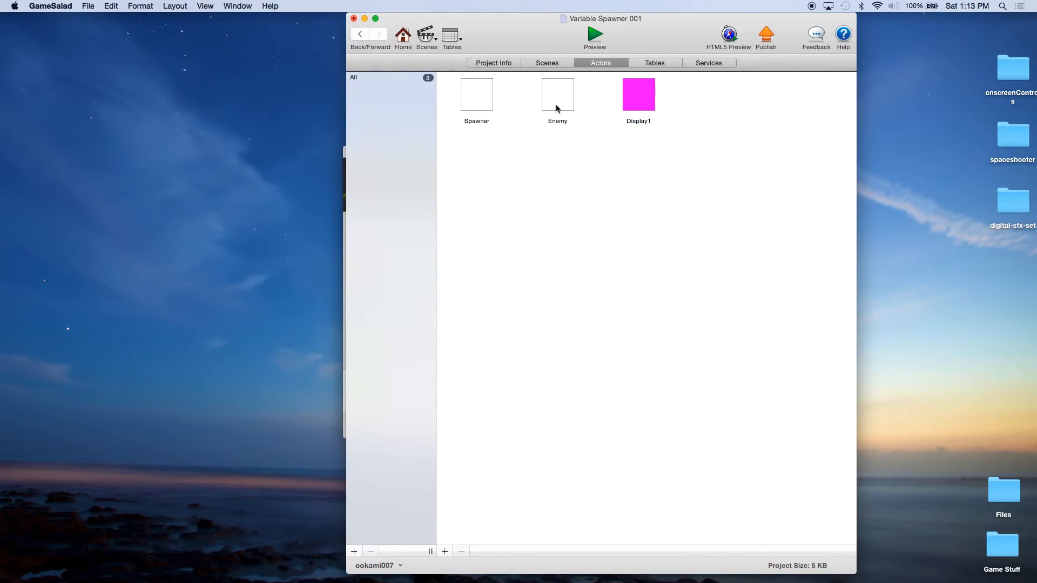
Step: Review the Spawner's rule and the Enemy touch rule that limits game.spawnInterval, and return to the actor list
{"action": "double_click", "coordinate": [473, 104]}
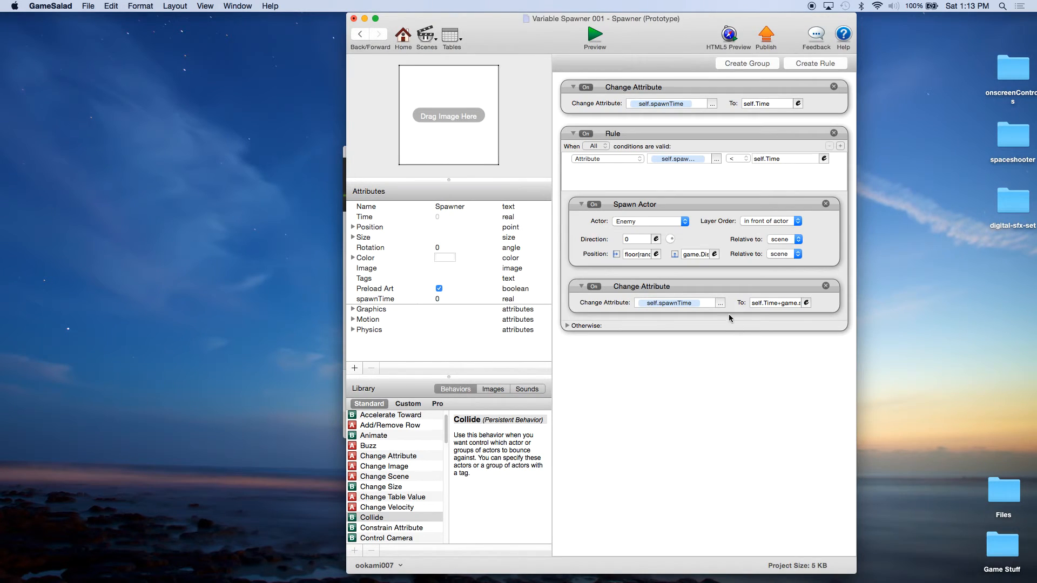
{"action": "left_click", "coordinate": [404, 38]}
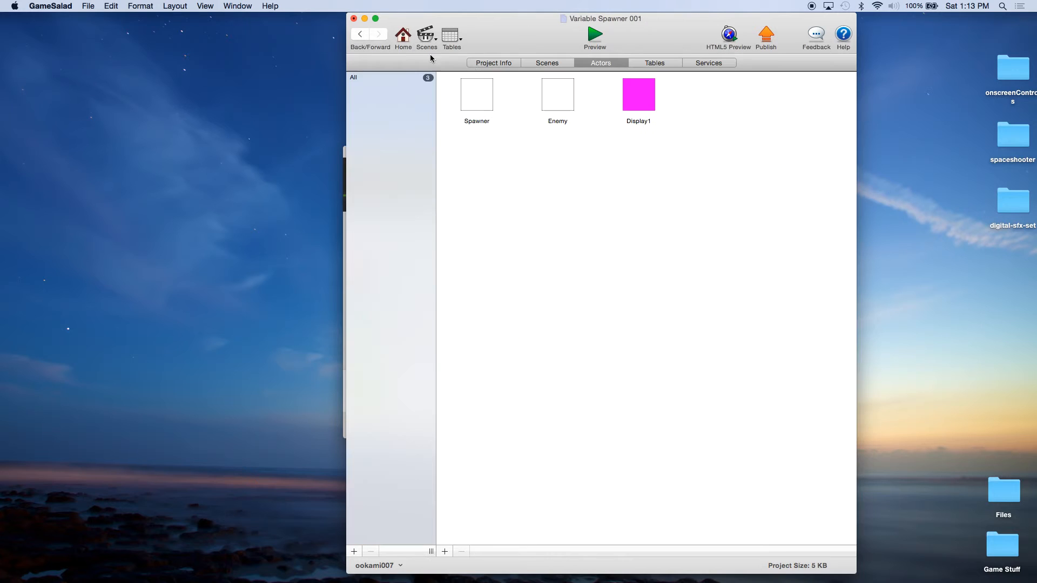
{"action": "double_click", "coordinate": [552, 99]}
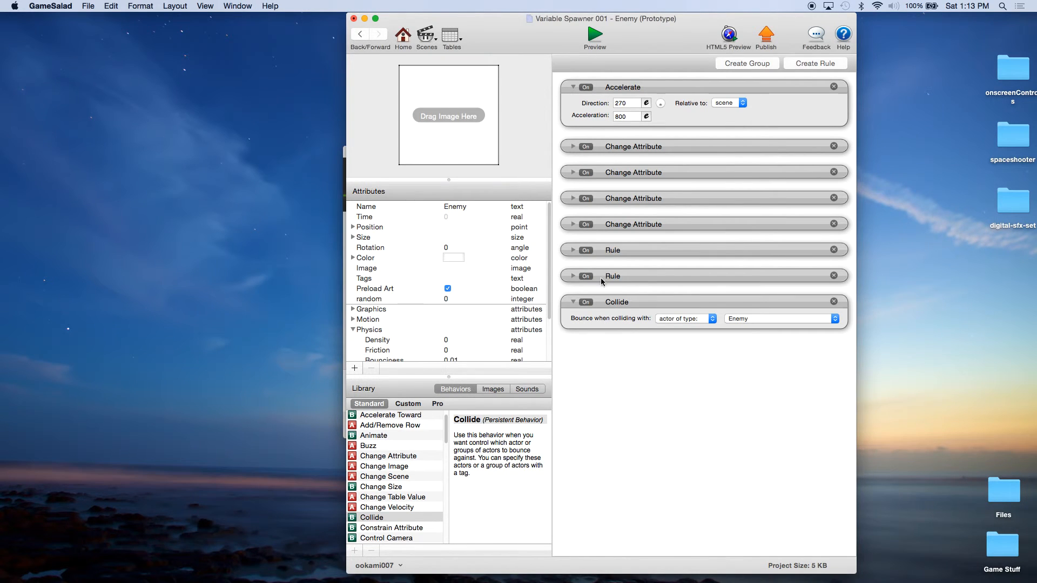
{"action": "left_click", "coordinate": [573, 277]}
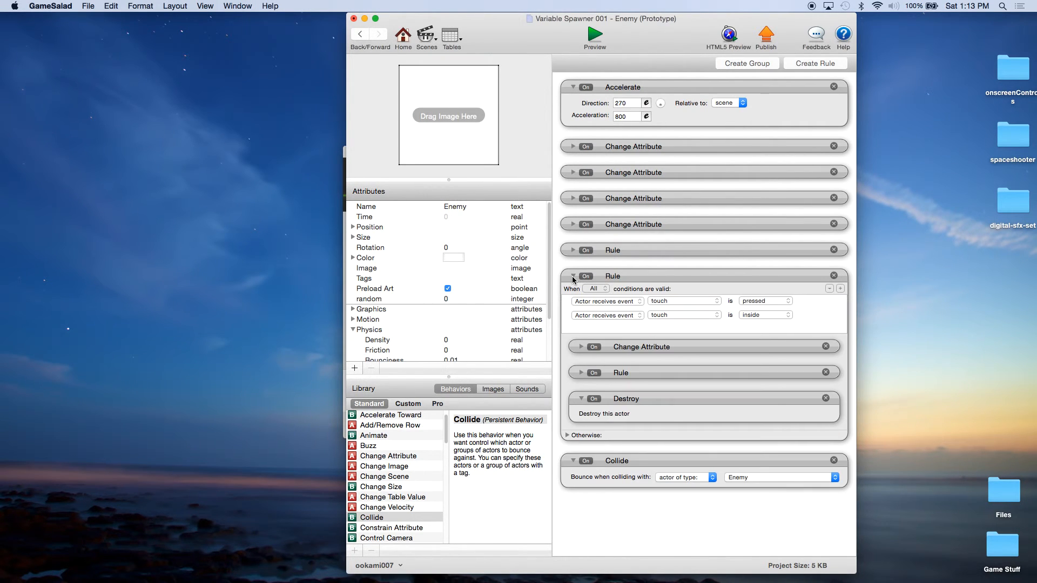
{"action": "left_click", "coordinate": [581, 374]}
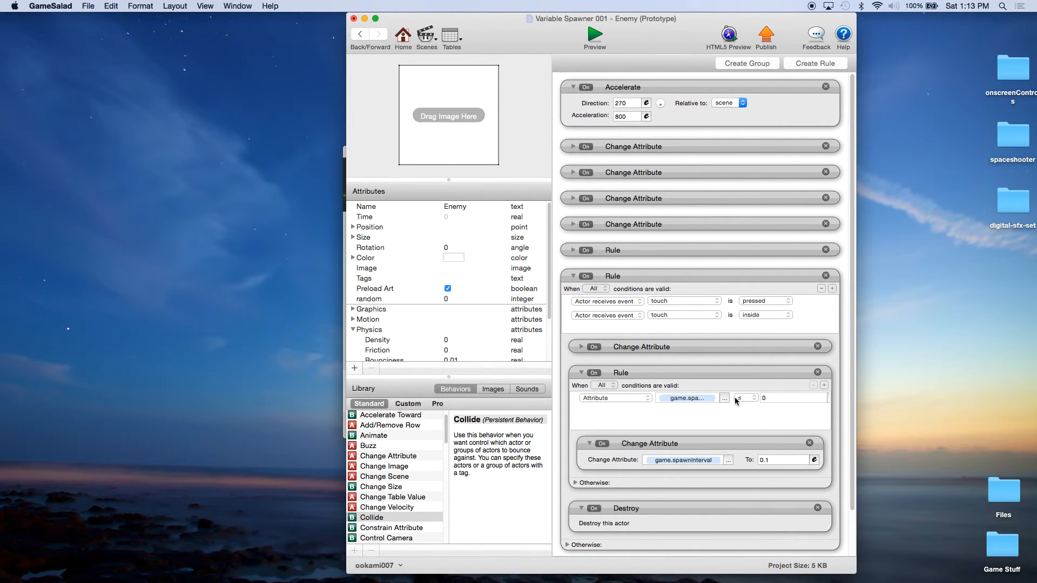
{"action": "left_click", "coordinate": [581, 373]}
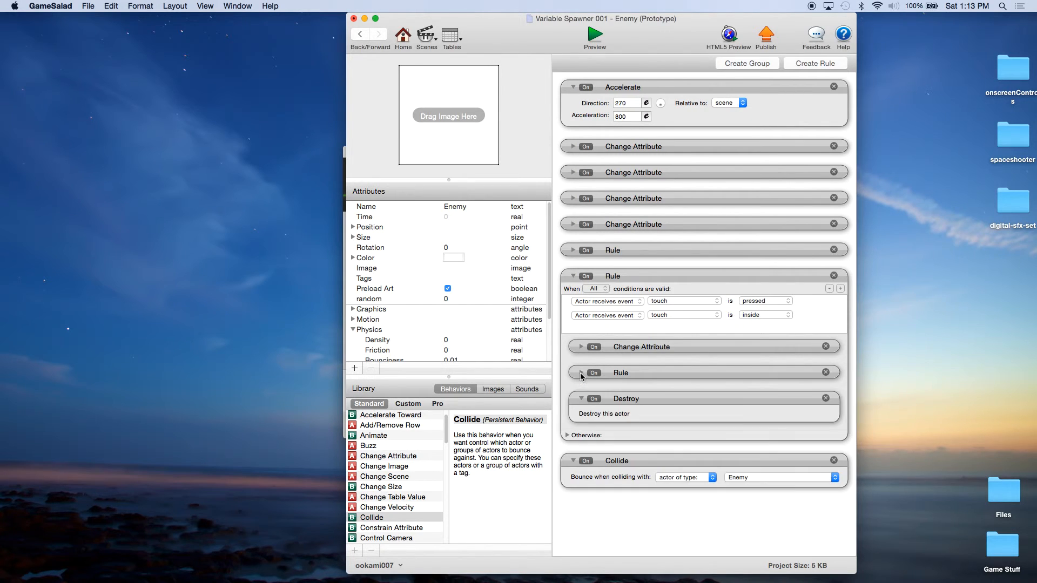
{"action": "left_click", "coordinate": [406, 39]}
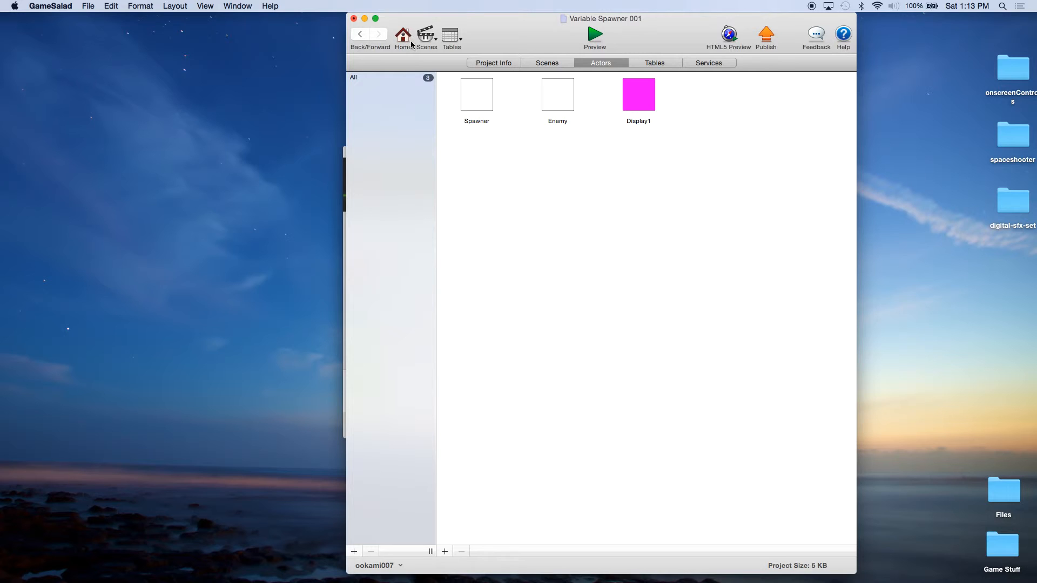
Step: In the Spawner actor, add a nested rule after Spawn Actor and move the self.spawnTime Change Attribute behavior into it
{"action": "left_click", "coordinate": [565, 102]}
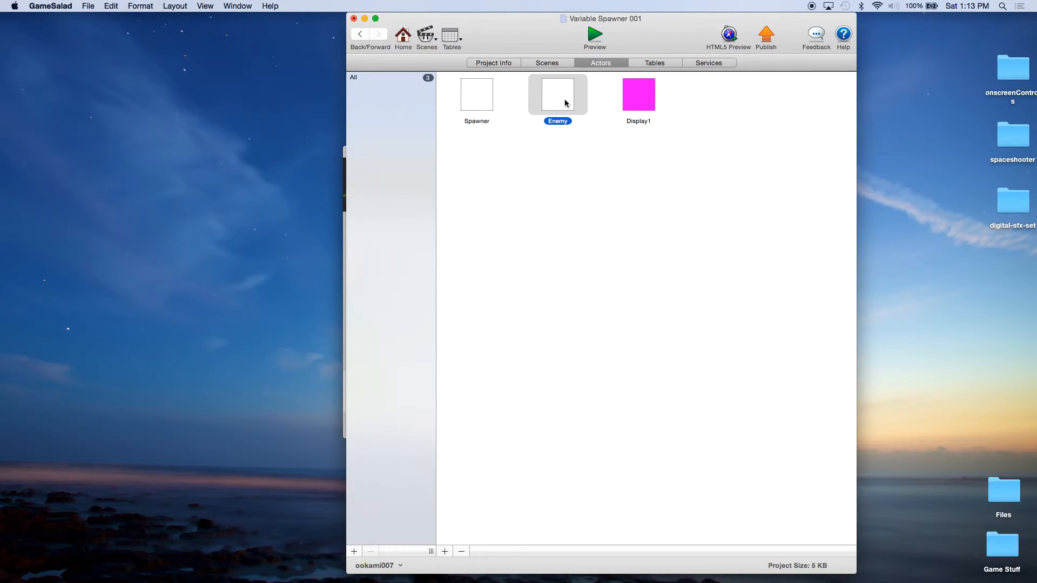
{"action": "left_click", "coordinate": [477, 103]}
{"action": "double_click", "coordinate": [478, 104]}
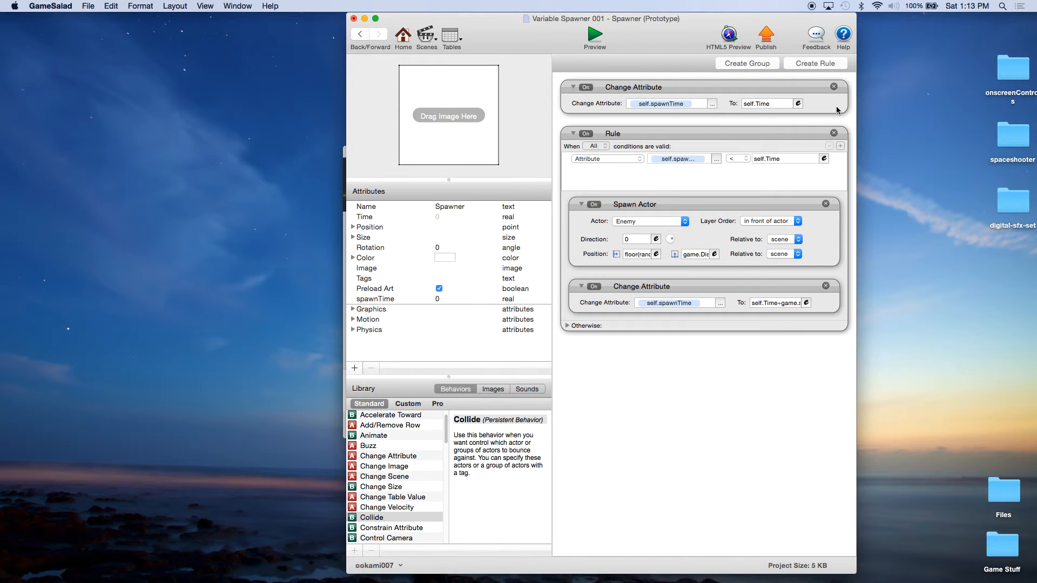
{"action": "left_click", "coordinate": [810, 69]}
{"action": "left_click_drag", "start_coordinate": [689, 354], "coordinate": [693, 277]}
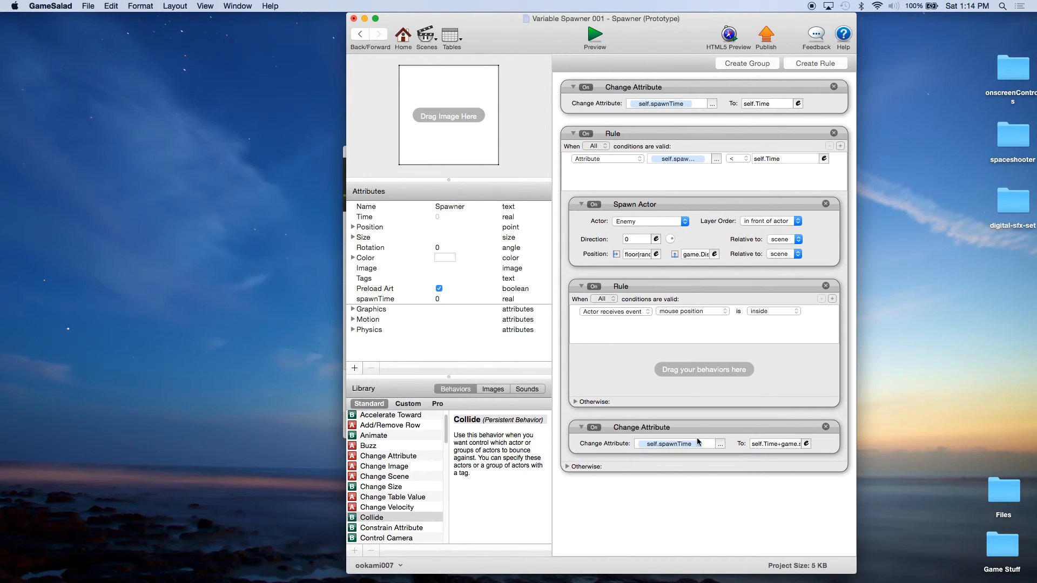
{"action": "left_click_drag", "start_coordinate": [684, 436], "coordinate": [687, 362]}
Step: Set the nested rule's condition to attribute game.spawnInterval > 0 and expand its Otherwise section
{"action": "left_click", "coordinate": [636, 311]}
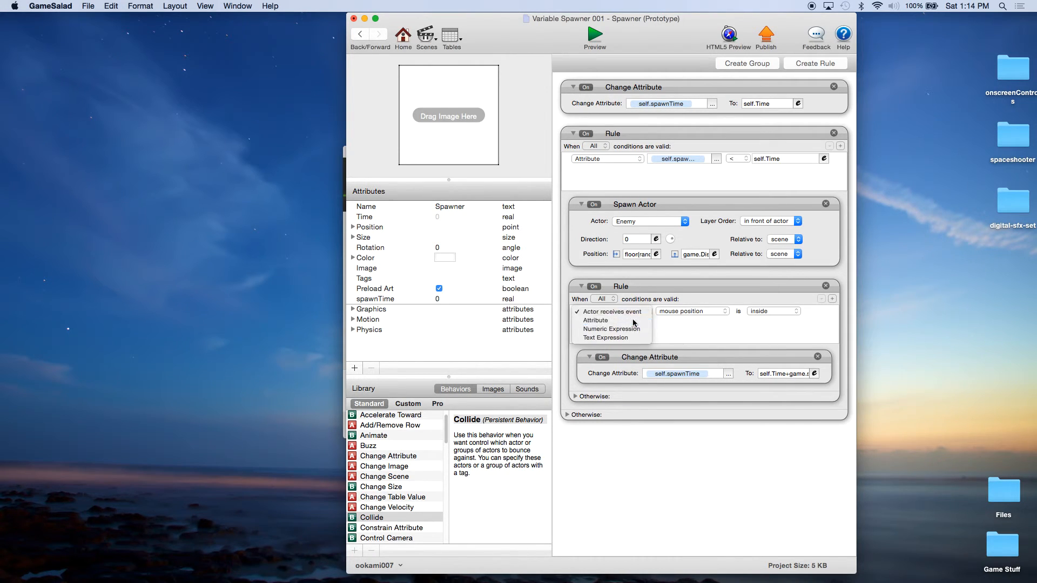
{"action": "left_click", "coordinate": [673, 318]}
{"action": "left_click", "coordinate": [724, 313]}
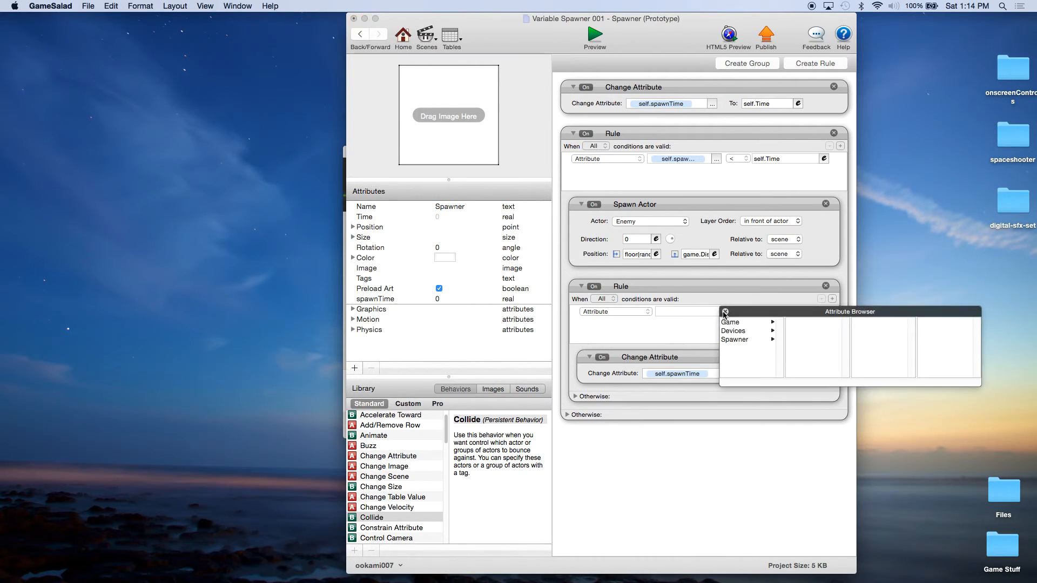
{"action": "left_click", "coordinate": [734, 340]}
{"action": "scroll", "coordinate": [826, 369], "scroll_direction": "down", "scroll_amount": 3}
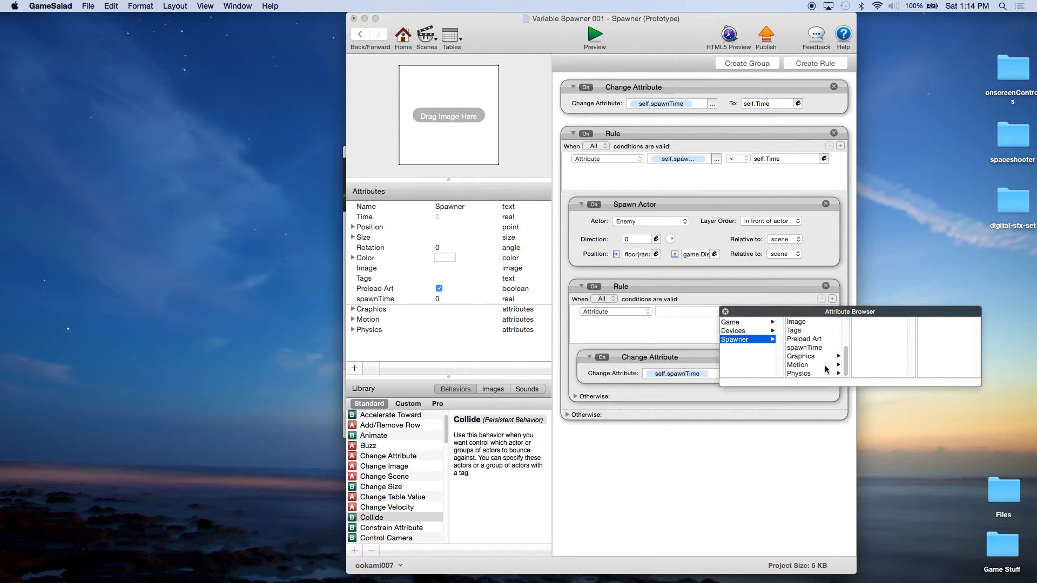
{"action": "left_click", "coordinate": [725, 311]}
{"action": "left_click", "coordinate": [726, 312]}
{"action": "left_click", "coordinate": [731, 322]}
{"action": "scroll", "coordinate": [806, 356], "scroll_direction": "down", "scroll_amount": 5}
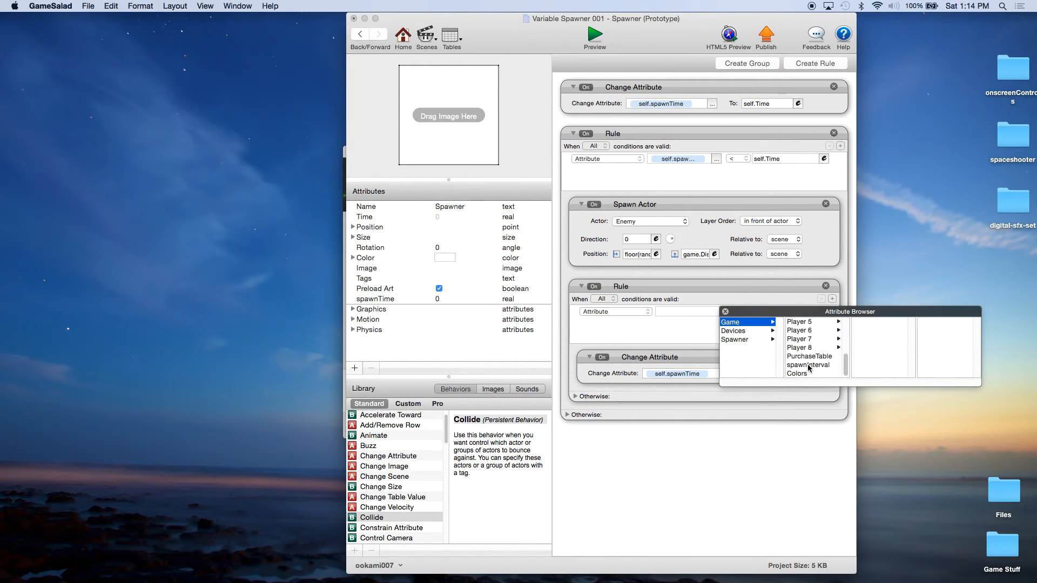
{"action": "left_click", "coordinate": [808, 365]}
{"action": "left_click", "coordinate": [746, 312]}
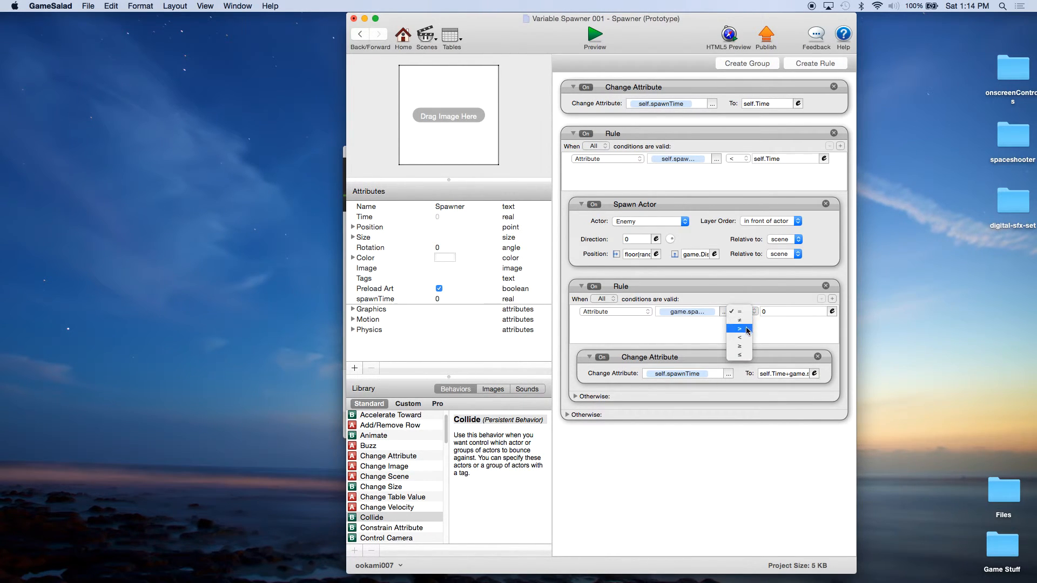
{"action": "left_click", "coordinate": [740, 354]}
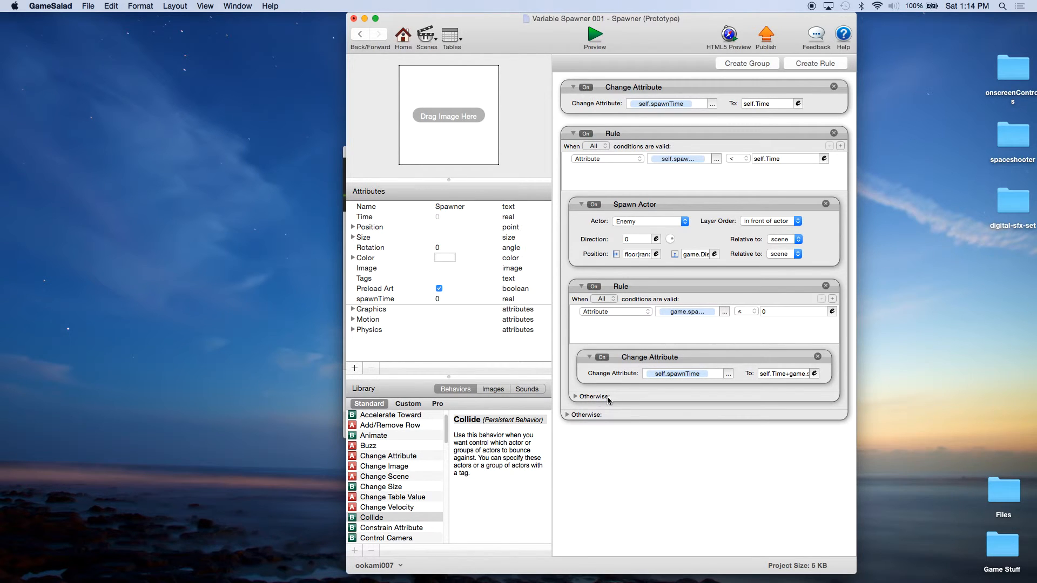
{"action": "left_click", "coordinate": [576, 398]}
{"action": "left_click", "coordinate": [750, 311]}
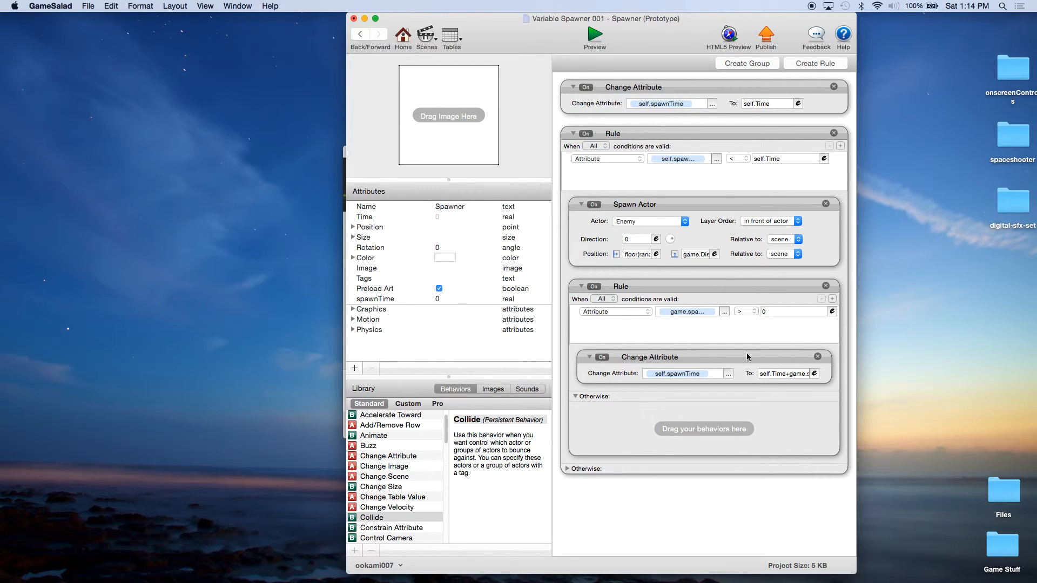
Step: Copy the self.spawnTime Change Attribute behavior into the nested rule's Otherwise section and set its expression to self.Time+0.1
{"action": "left_click", "coordinate": [789, 373]}
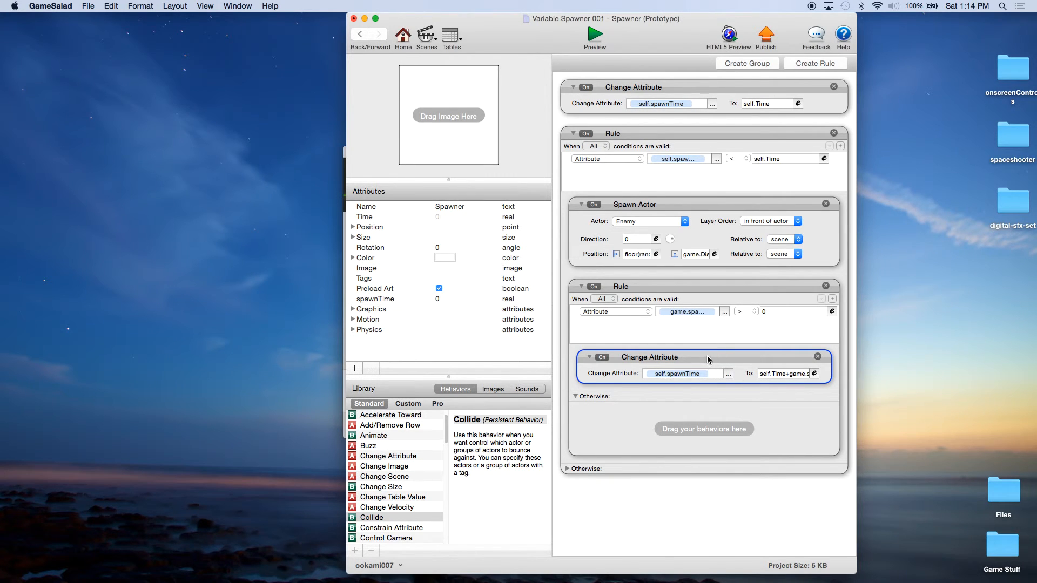
{"action": "left_click_drag", "start_coordinate": [701, 353], "coordinate": [712, 419], "text": "alt"}
{"action": "left_click", "coordinate": [814, 433]}
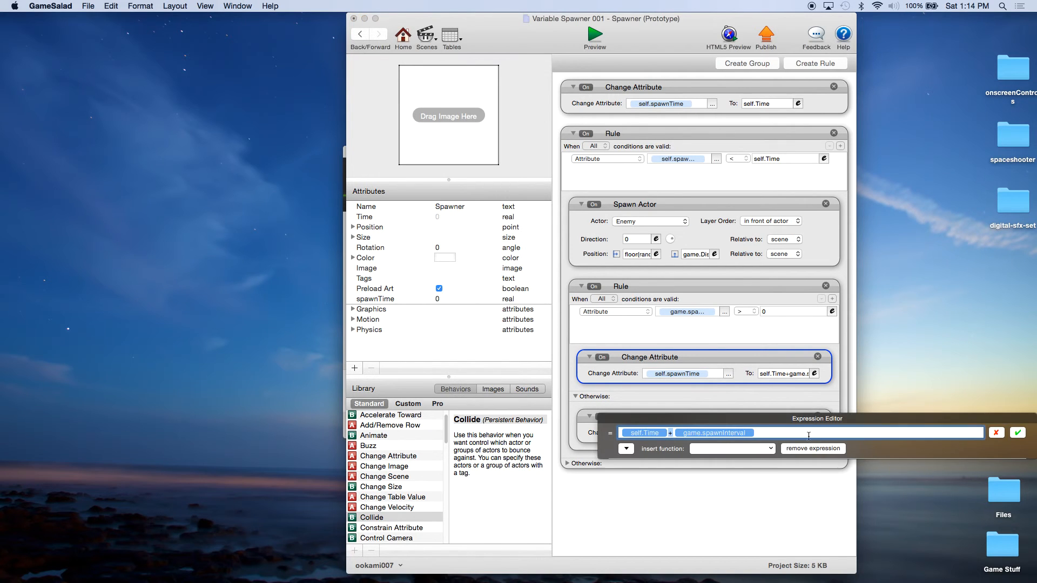
{"action": "key", "text": "BackSpace"}
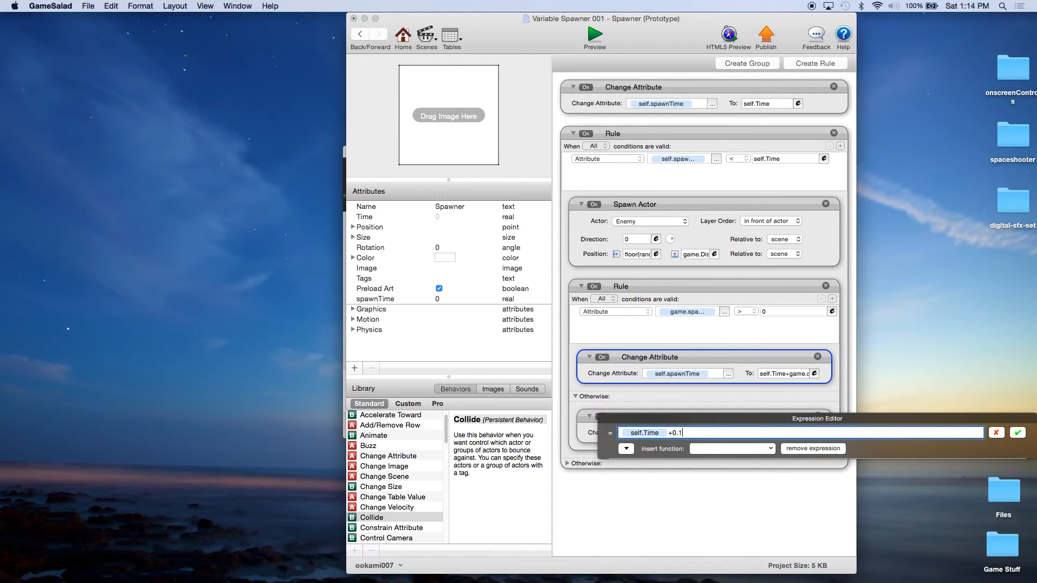
{"action": "left_click", "coordinate": [1016, 435]}
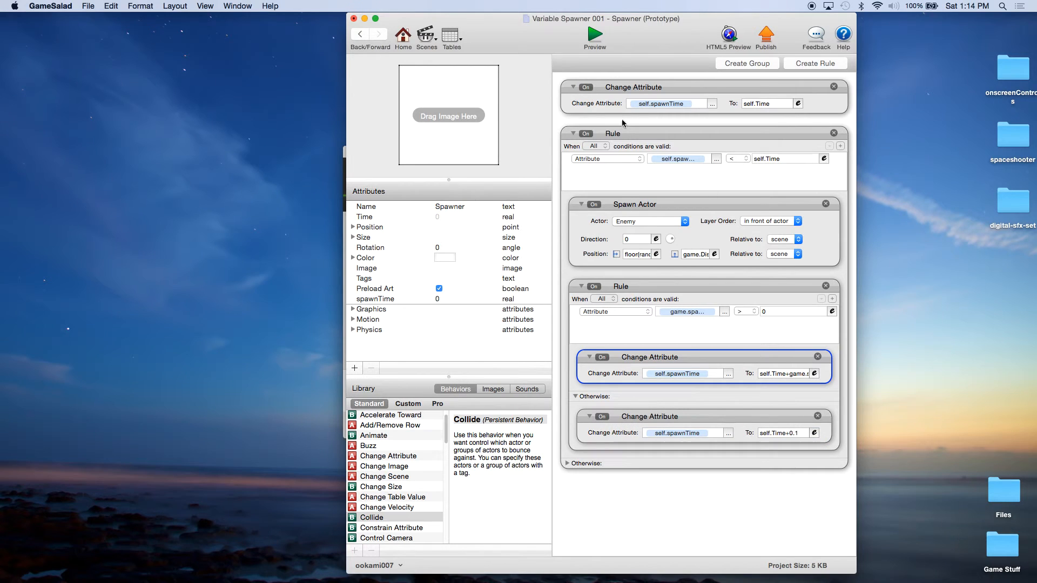
Step: Preview the scene, touch falling enemies to test spawning at very short intervals, and return to the actor list
{"action": "left_click", "coordinate": [596, 36]}
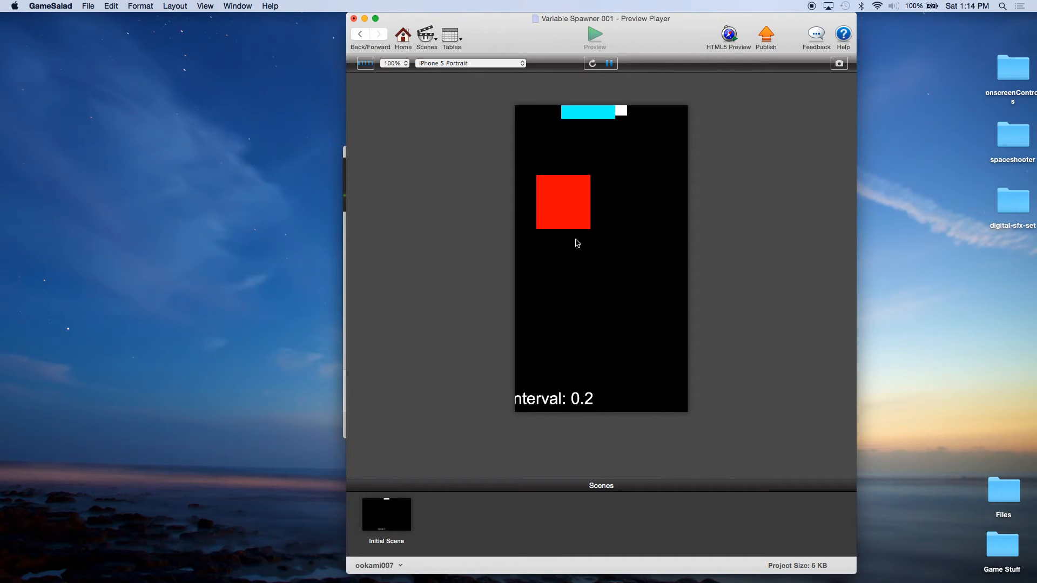
{"action": "left_click", "coordinate": [587, 231]}
{"action": "left_click", "coordinate": [569, 245]}
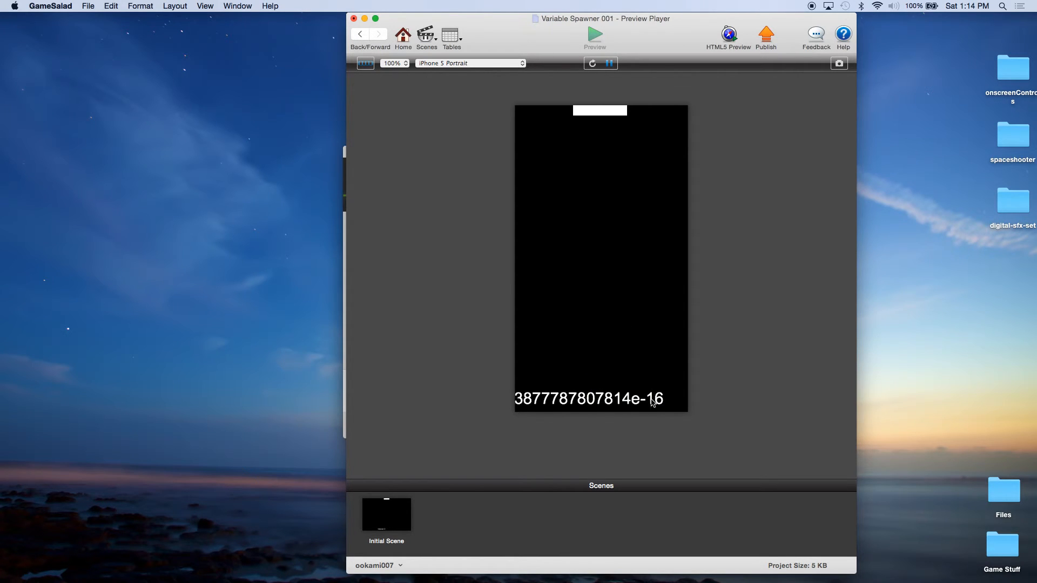
{"action": "left_click", "coordinate": [404, 39]}
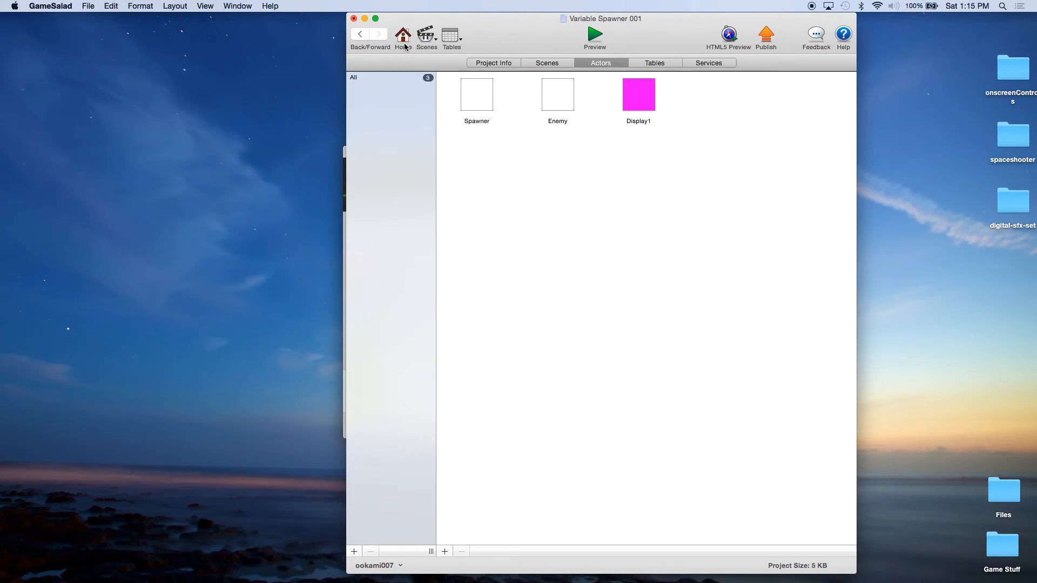
Step: Save the project and reopen the Spawner actor to review its nested spawn interval rule
{"action": "left_click", "coordinate": [88, 6]}
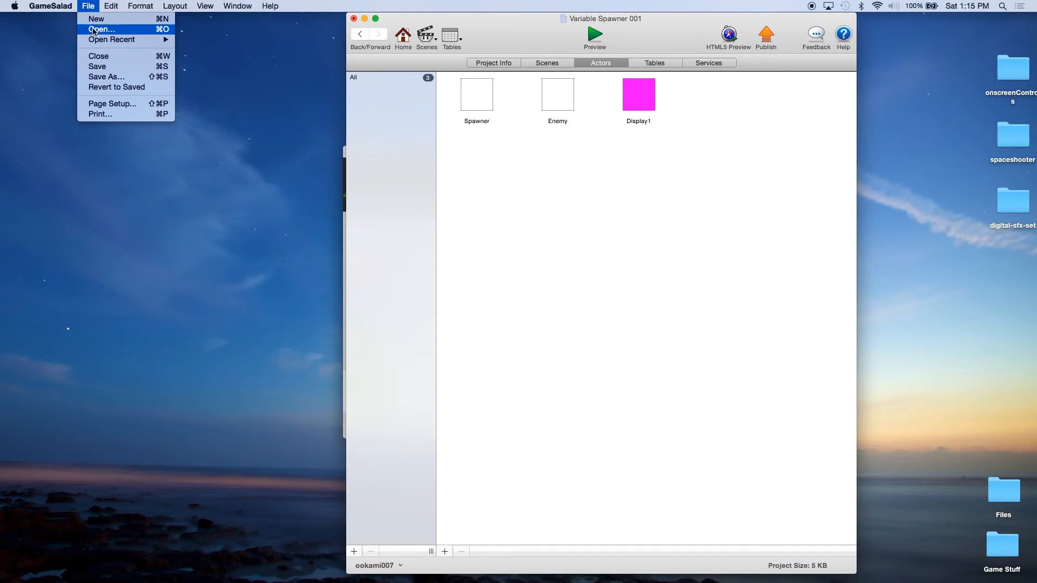
{"action": "left_click", "coordinate": [102, 60]}
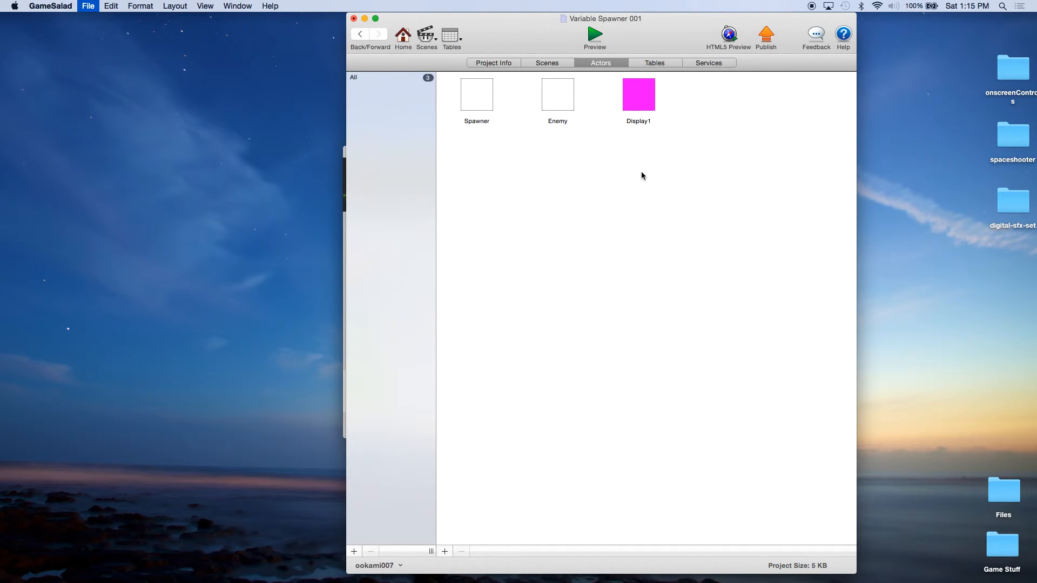
{"action": "double_click", "coordinate": [477, 100]}
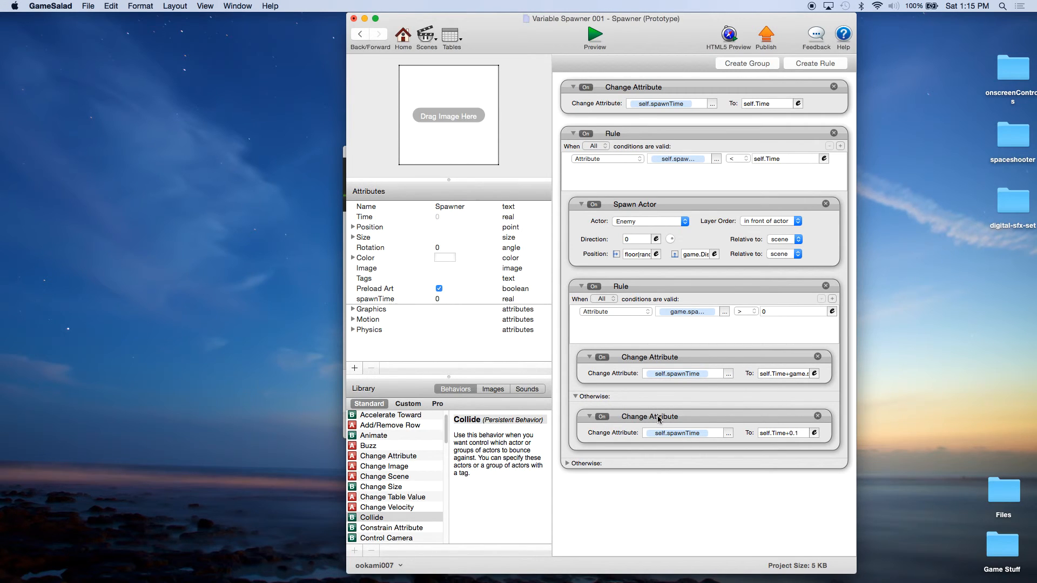
Step: Duplicate the Change Attribute behavior in the nested rule's Otherwise section and retarget the first one to game.spawnInterval
{"action": "mouse_move", "coordinate": [658, 417]}
{"action": "left_mouse_down"}
{"action": "mouse_move", "coordinate": [661, 384]}
{"action": "mouse_move", "coordinate": [660, 419]}
{"action": "left_mouse_up"}
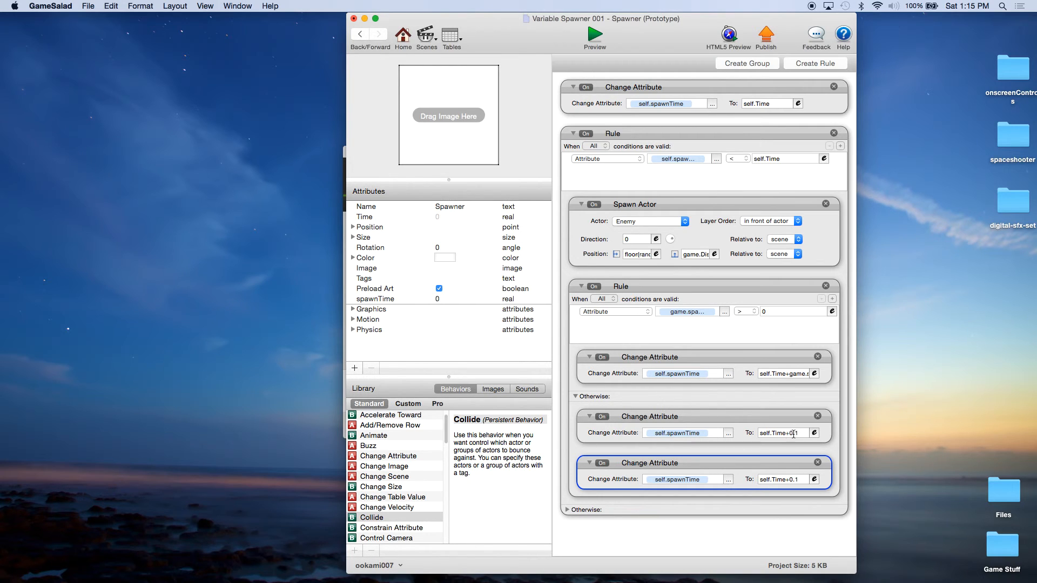
{"action": "left_click", "coordinate": [728, 433]}
{"action": "left_click", "coordinate": [735, 444]}
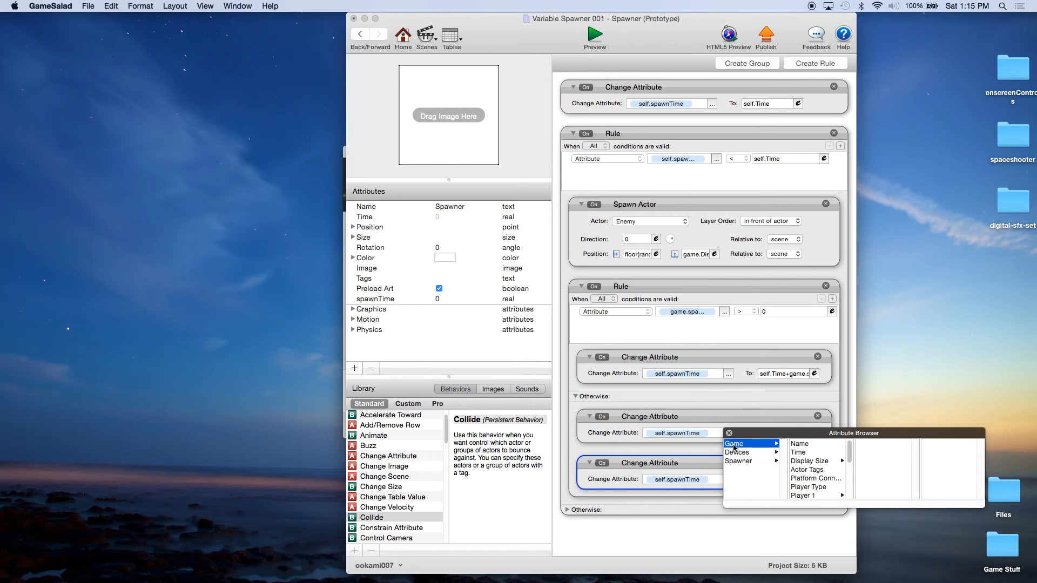
{"action": "scroll", "coordinate": [812, 462], "scroll_direction": "down", "scroll_amount": 4}
{"action": "left_click", "coordinate": [817, 487]}
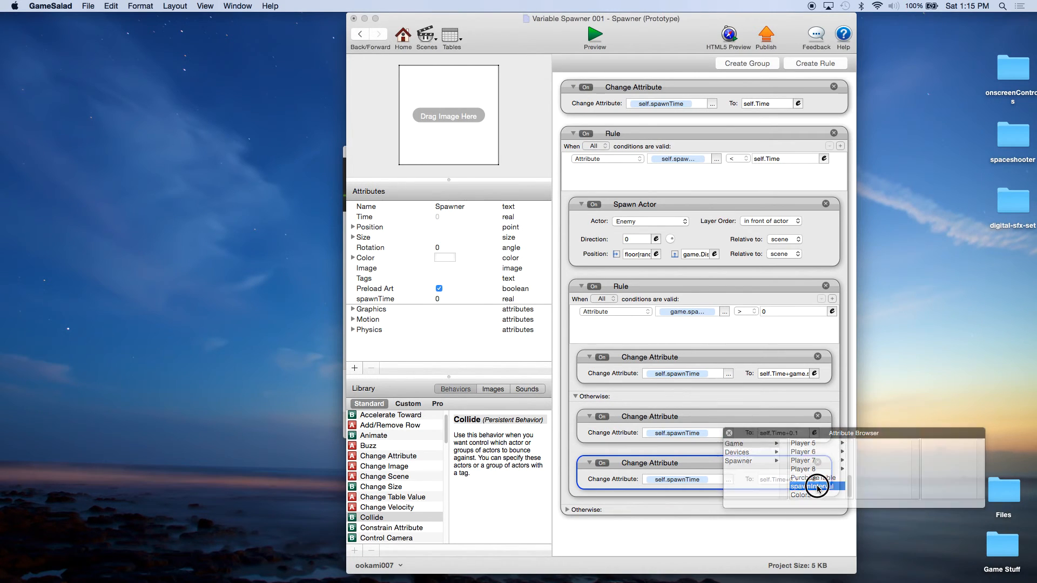
Step: Replace the expression of the Otherwise section's game.spawnInterval Change Attribute behavior with 0.1
{"action": "left_click", "coordinate": [814, 433]}
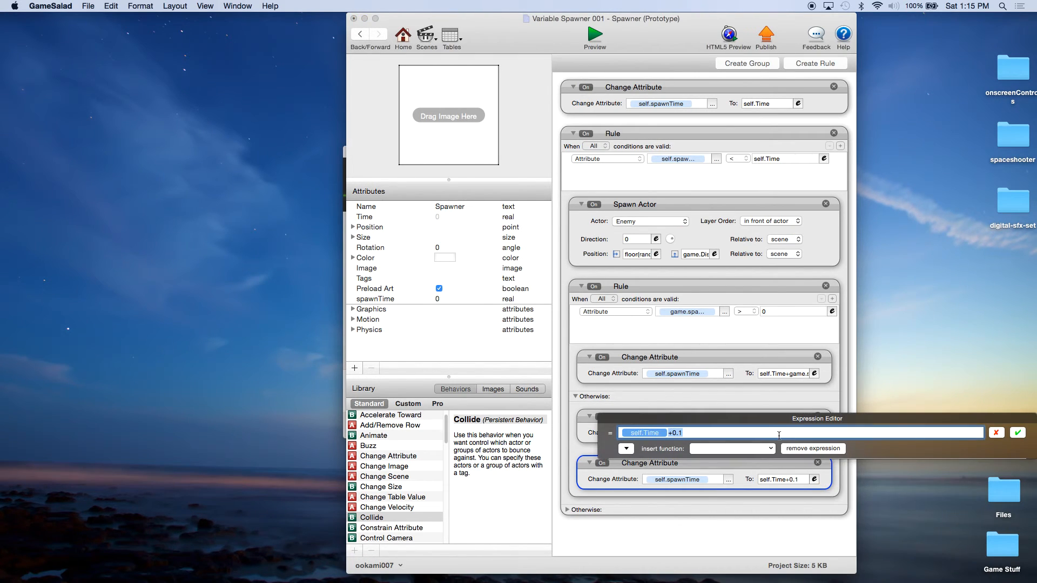
{"action": "left_click_drag", "start_coordinate": [778, 430], "coordinate": [576, 433]}
{"action": "type", "text": "0"}
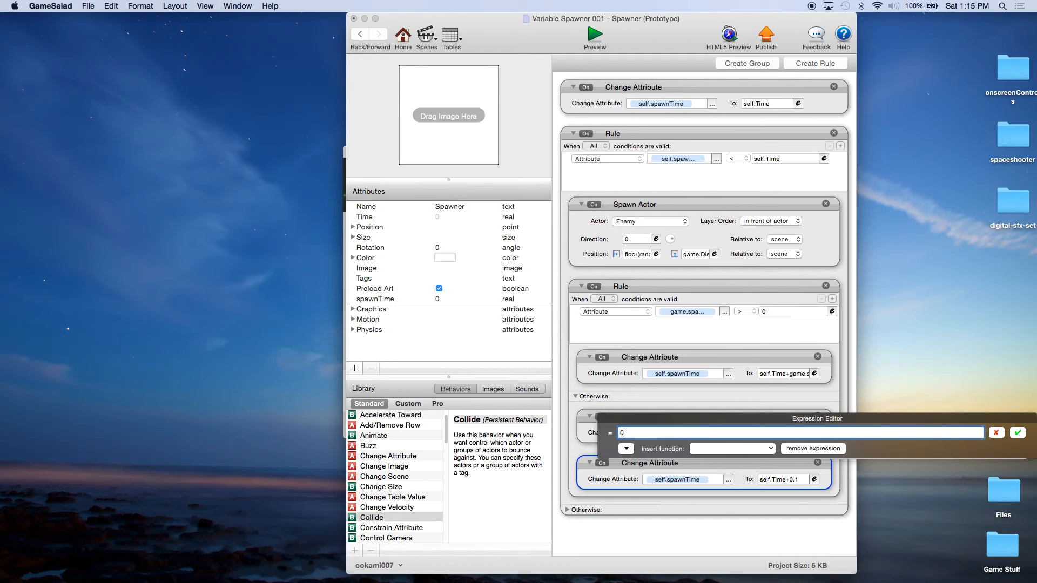
{"action": "type", "text": ".1"}
{"action": "left_click", "coordinate": [1018, 432]}
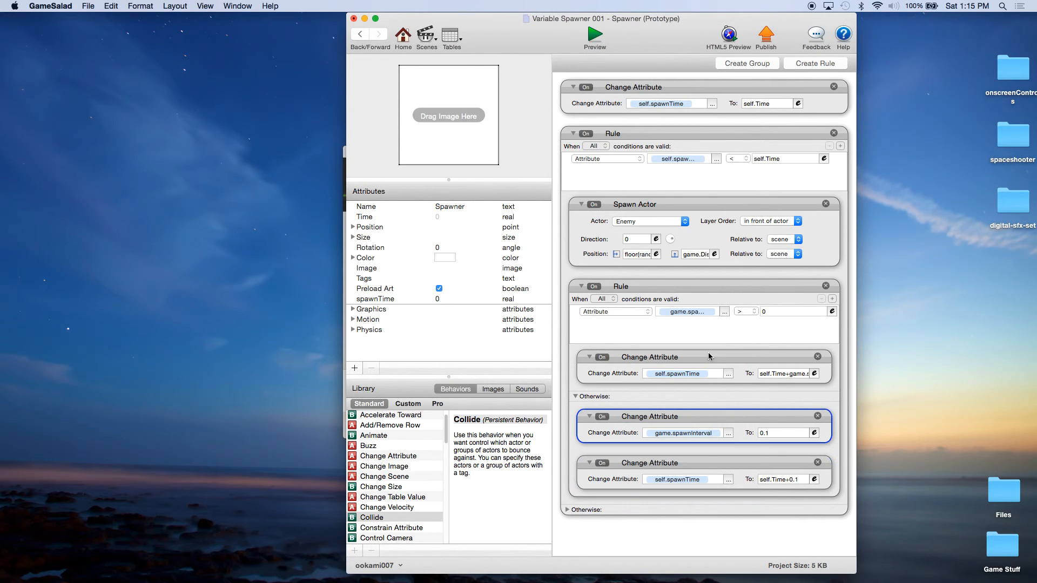
Step: Preview the scene to test the spawn interval fallback and open the Enemy actor from the actor list
{"action": "left_click", "coordinate": [594, 35]}
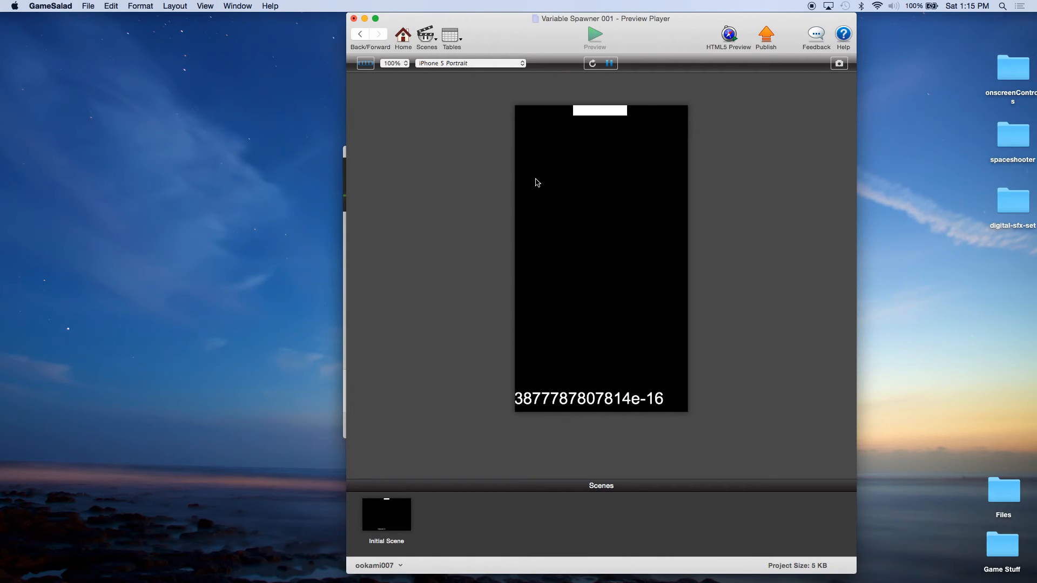
{"action": "left_click", "coordinate": [403, 36]}
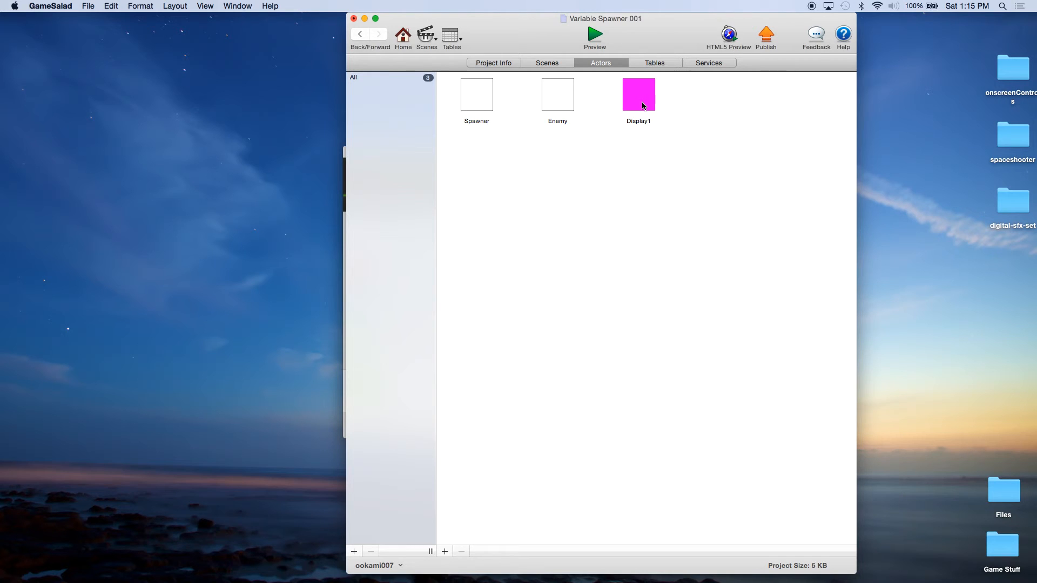
{"action": "double_click", "coordinate": [556, 102]}
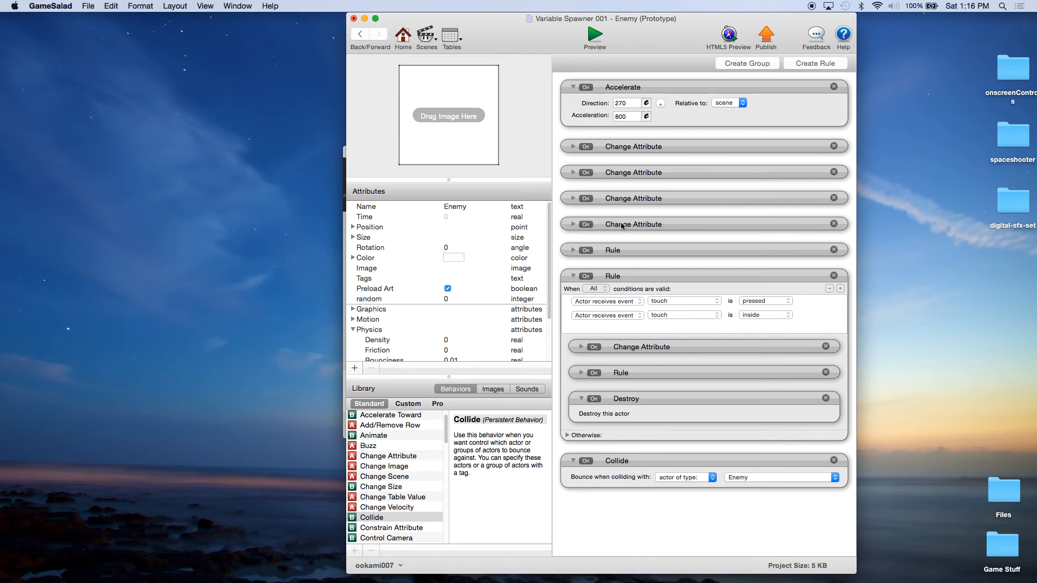
Step: Move the nested rule above the Change Attribute inside Enemy's touch rule and set its condition to game.spawnInterval > 0.1
{"action": "left_click", "coordinate": [608, 380]}
{"action": "left_click_drag", "start_coordinate": [624, 377], "coordinate": [618, 347]}
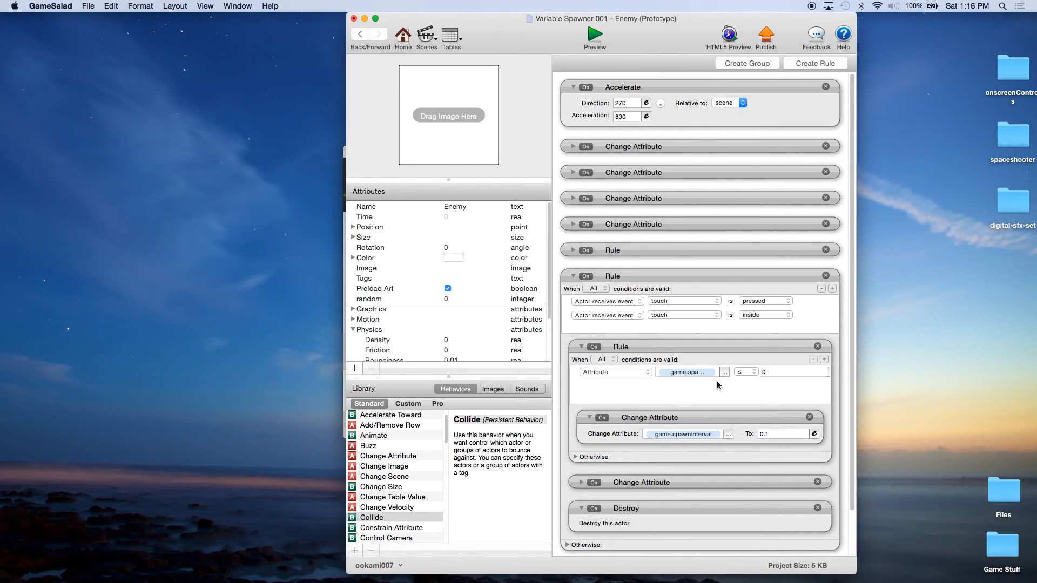
{"action": "left_click", "coordinate": [750, 371]}
{"action": "left_click", "coordinate": [742, 346]}
{"action": "left_click", "coordinate": [766, 371]}
{"action": "left_click", "coordinate": [764, 418]}
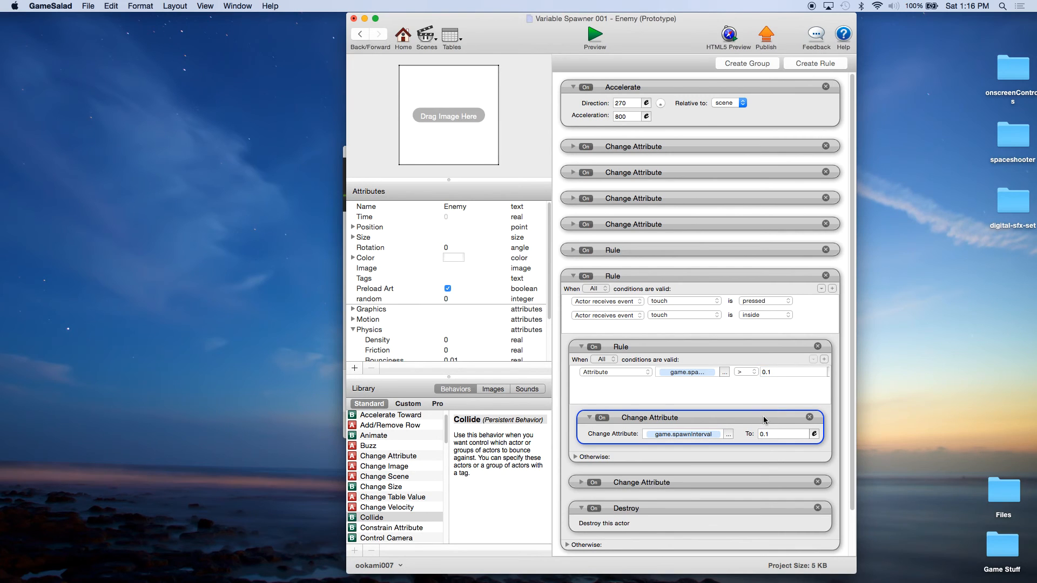
Step: Move the game.spawnInterval-0.1 Change Attribute into the nested rule and set the rule's comparison value to 0.2
{"action": "left_click_drag", "start_coordinate": [680, 482], "coordinate": [686, 424]}
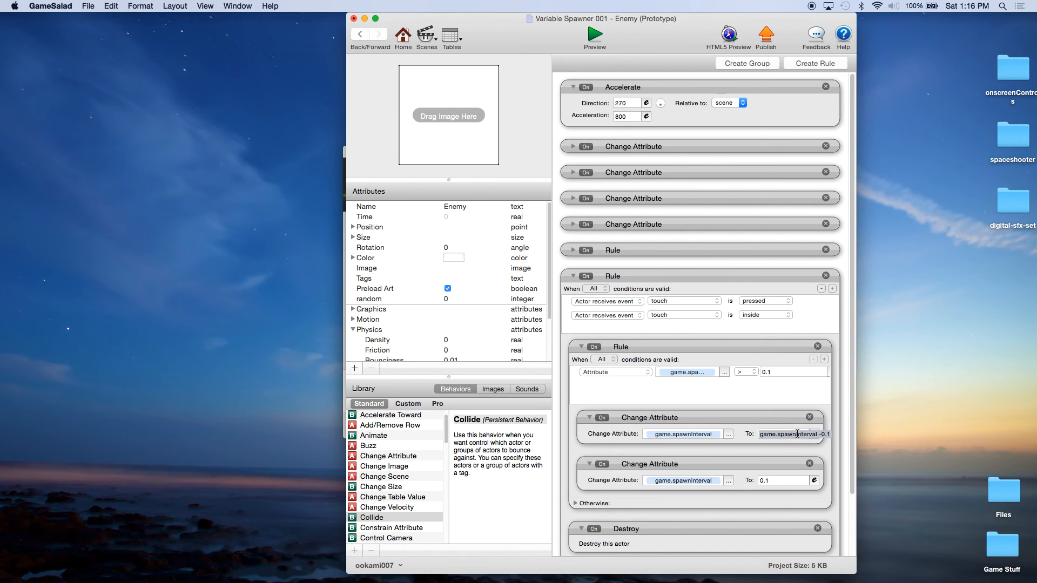
{"action": "left_click", "coordinate": [779, 372]}
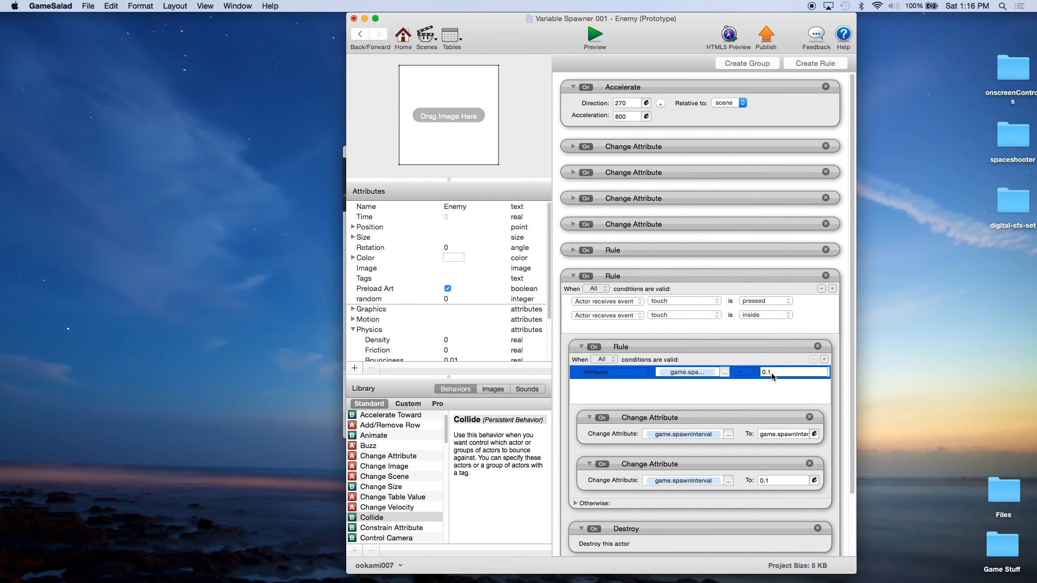
{"action": "left_click", "coordinate": [718, 350]}
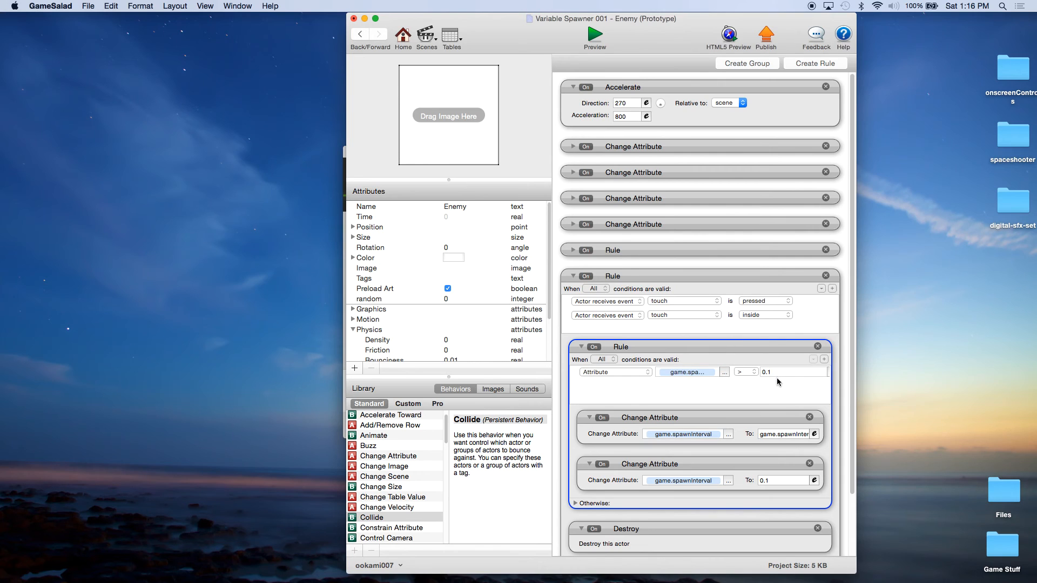
{"action": "left_click", "coordinate": [828, 373]}
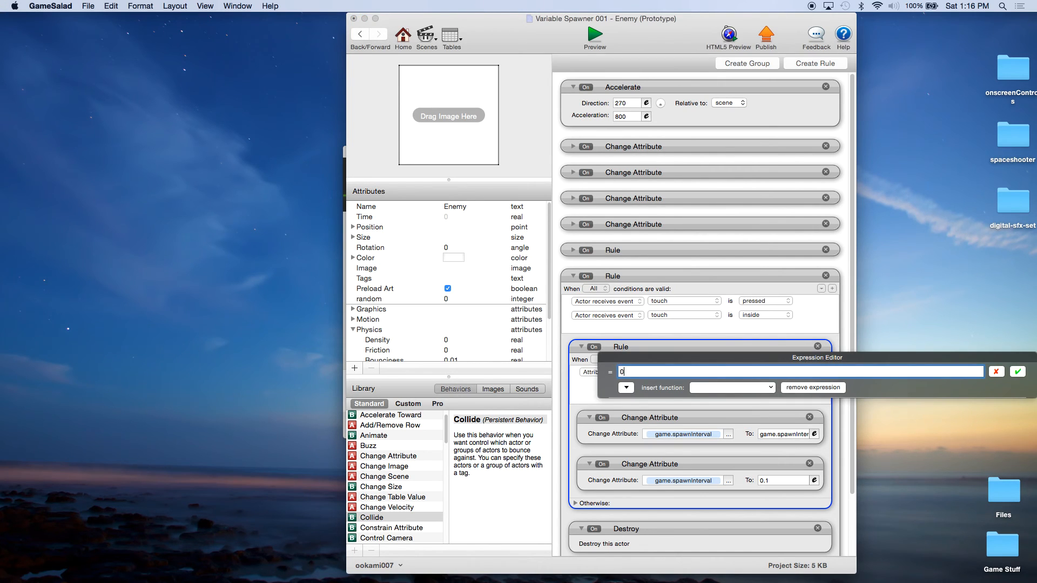
{"action": "type", "text": "0.2"}
{"action": "left_click", "coordinate": [1018, 373]}
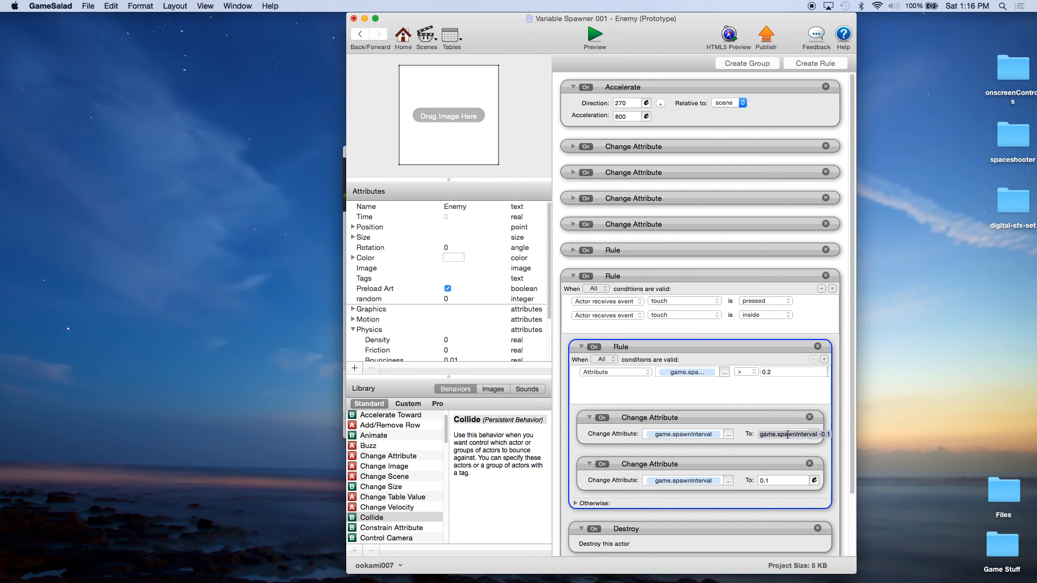
Step: Delete the Change Attribute that sets game.spawnInterval to 0.1 from the nested rule and collapse the rule
{"action": "left_click", "coordinate": [575, 504]}
{"action": "left_click_drag", "start_coordinate": [640, 466], "coordinate": [641, 526]}
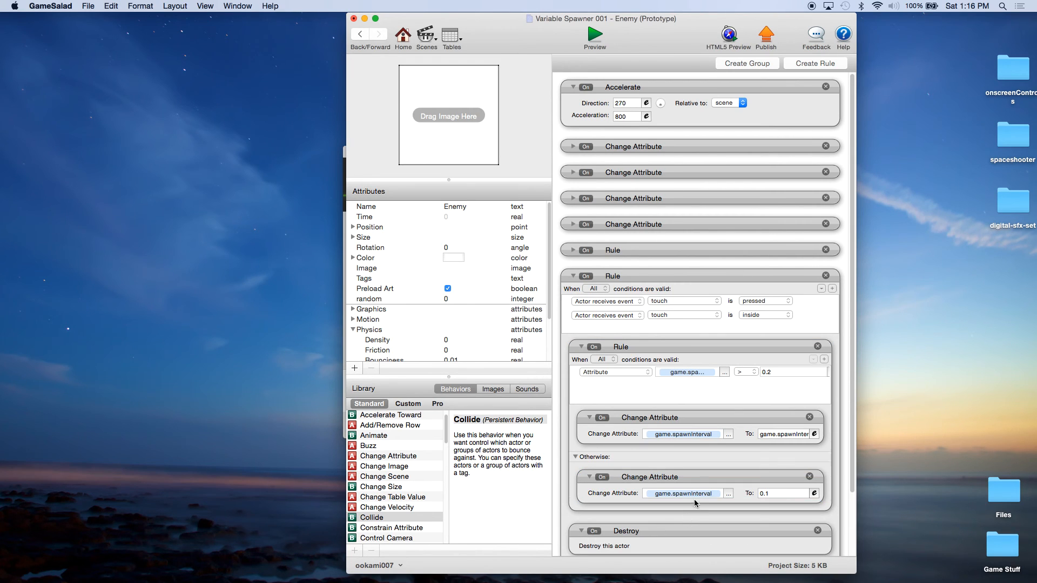
{"action": "left_click", "coordinate": [789, 494]}
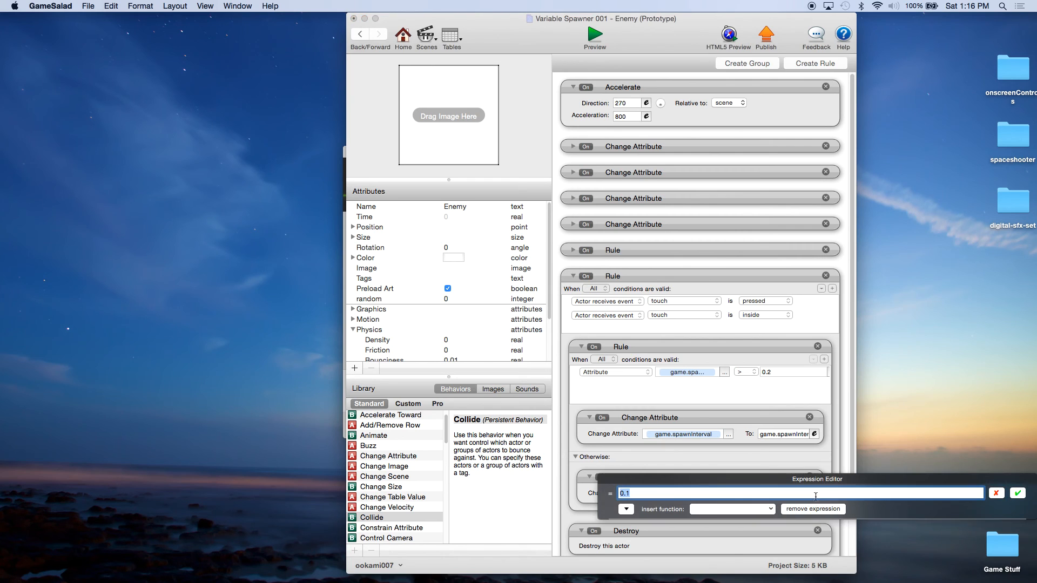
{"action": "left_click", "coordinate": [1017, 493]}
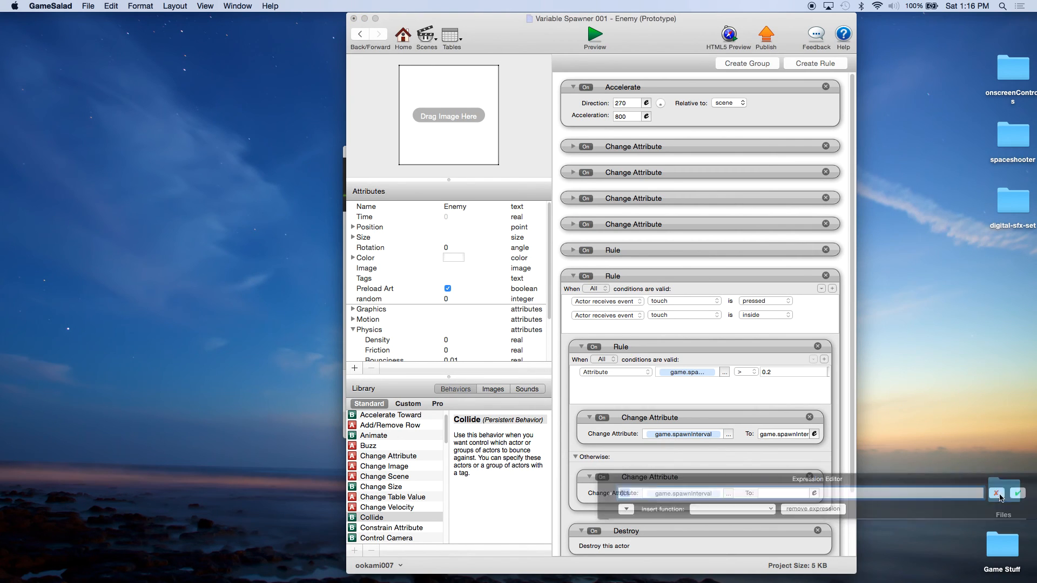
{"action": "left_click", "coordinate": [810, 477]}
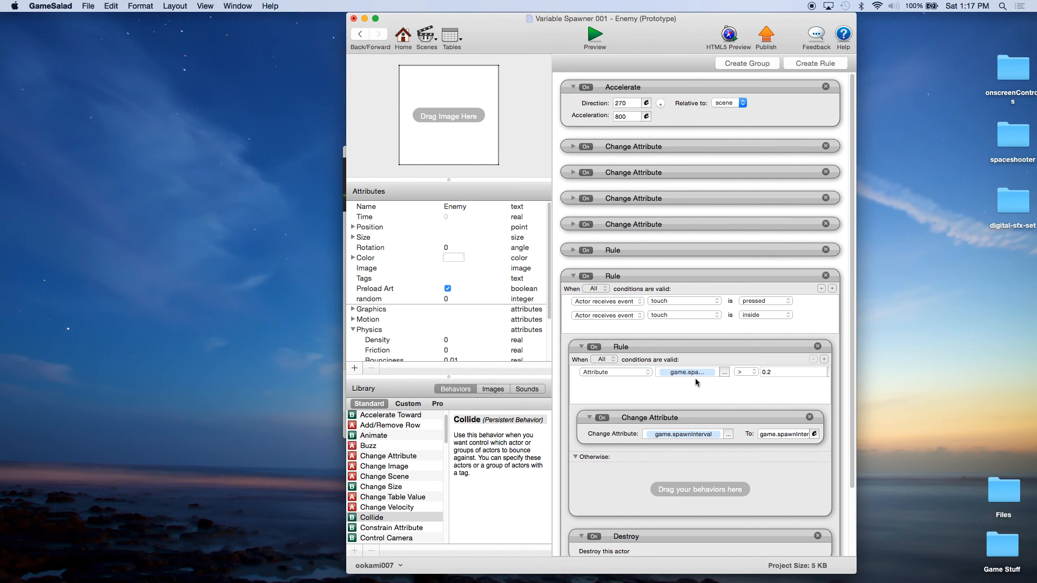
{"action": "left_click", "coordinate": [582, 348]}
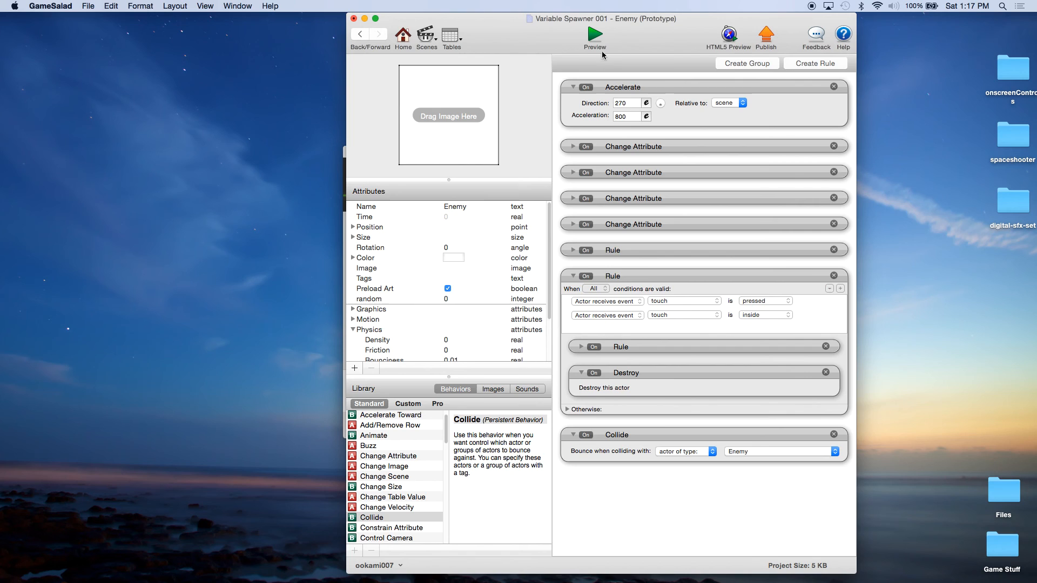
Step: Preview the scene and repeatedly touch falling enemies to test how the spawn interval shortens and whether spawning continues
{"action": "left_click", "coordinate": [595, 36]}
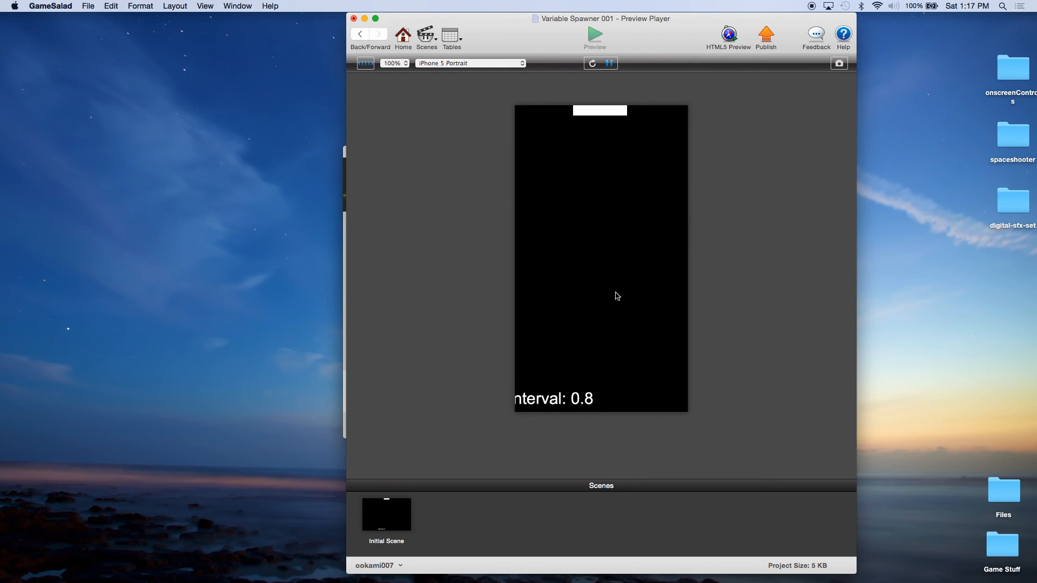
{"action": "left_click", "coordinate": [593, 283]}
{"action": "left_click", "coordinate": [633, 278]}
{"action": "left_click", "coordinate": [657, 264]}
{"action": "left_click", "coordinate": [569, 250]}
{"action": "left_click", "coordinate": [667, 238]}
{"action": "left_click", "coordinate": [613, 252]}
{"action": "left_click", "coordinate": [615, 252]}
{"action": "left_click", "coordinate": [642, 253]}
{"action": "left_click", "coordinate": [604, 293]}
{"action": "left_click", "coordinate": [575, 312]}
{"action": "left_click", "coordinate": [588, 321]}
{"action": "left_click", "coordinate": [572, 301]}
{"action": "left_click", "coordinate": [595, 294]}
{"action": "left_click", "coordinate": [595, 288]}
{"action": "left_click", "coordinate": [541, 294]}
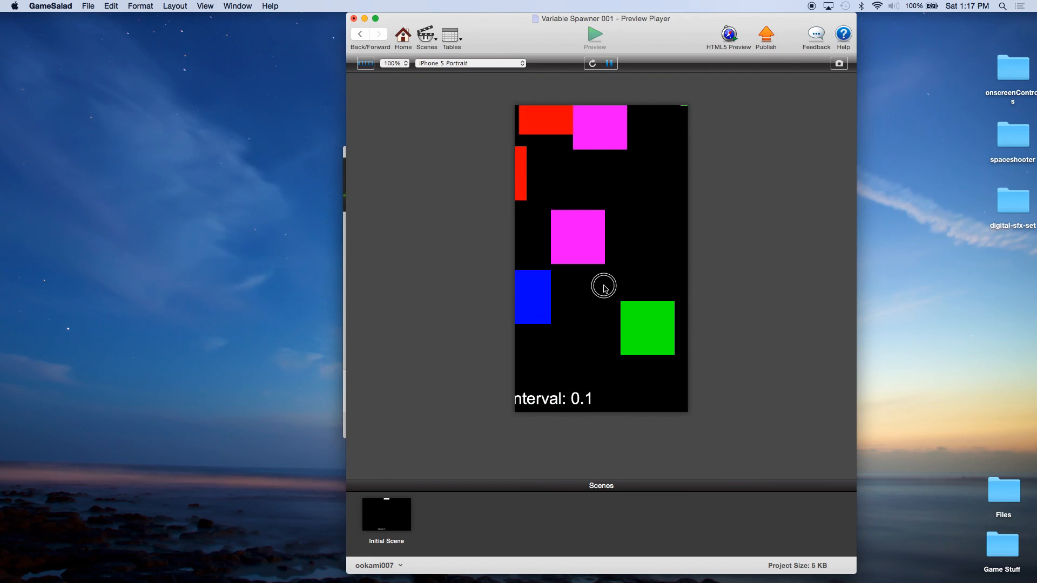
{"action": "left_click", "coordinate": [601, 287]}
{"action": "left_click", "coordinate": [577, 280]}
{"action": "left_click", "coordinate": [630, 268]}
{"action": "left_click", "coordinate": [634, 257]}
{"action": "left_click", "coordinate": [598, 253]}
{"action": "left_click", "coordinate": [603, 255]}
{"action": "left_click", "coordinate": [598, 251]}
{"action": "left_click", "coordinate": [597, 249]}
{"action": "left_click", "coordinate": [598, 249]}
{"action": "left_click", "coordinate": [604, 225]}
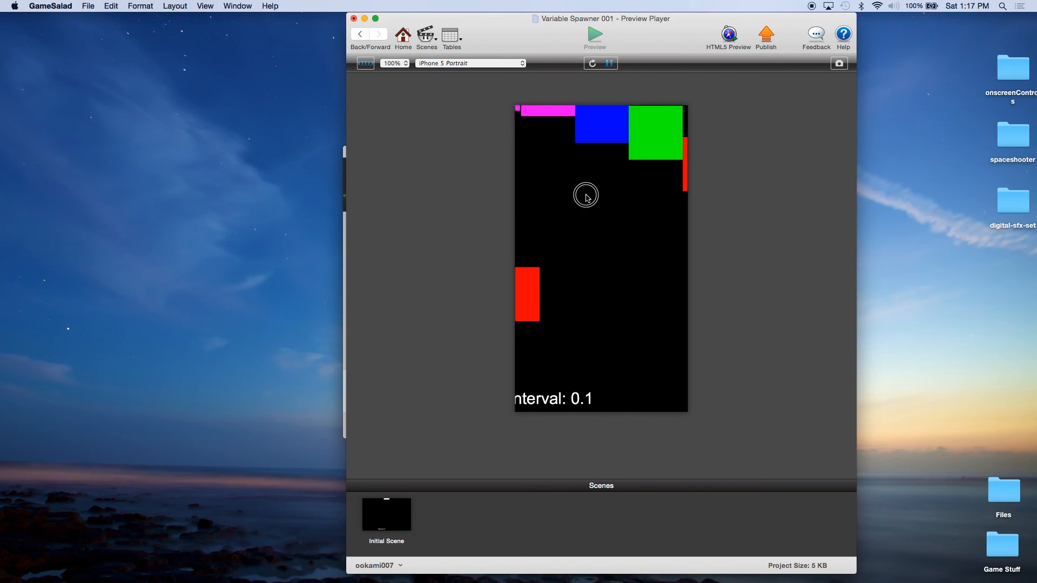
{"action": "left_click", "coordinate": [578, 178]}
{"action": "left_click", "coordinate": [656, 229]}
{"action": "left_click", "coordinate": [588, 220]}
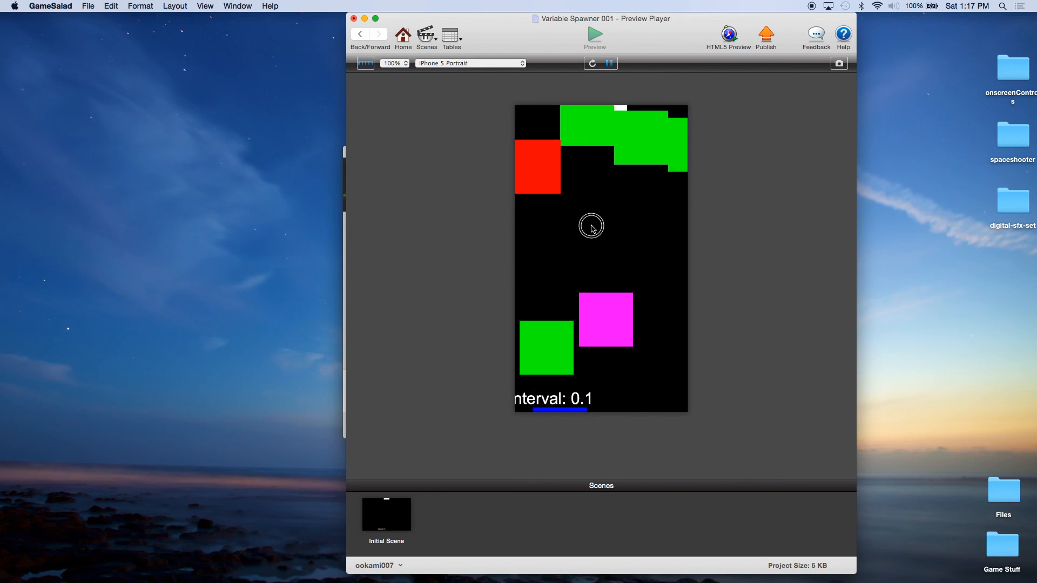
{"action": "left_click", "coordinate": [601, 225]}
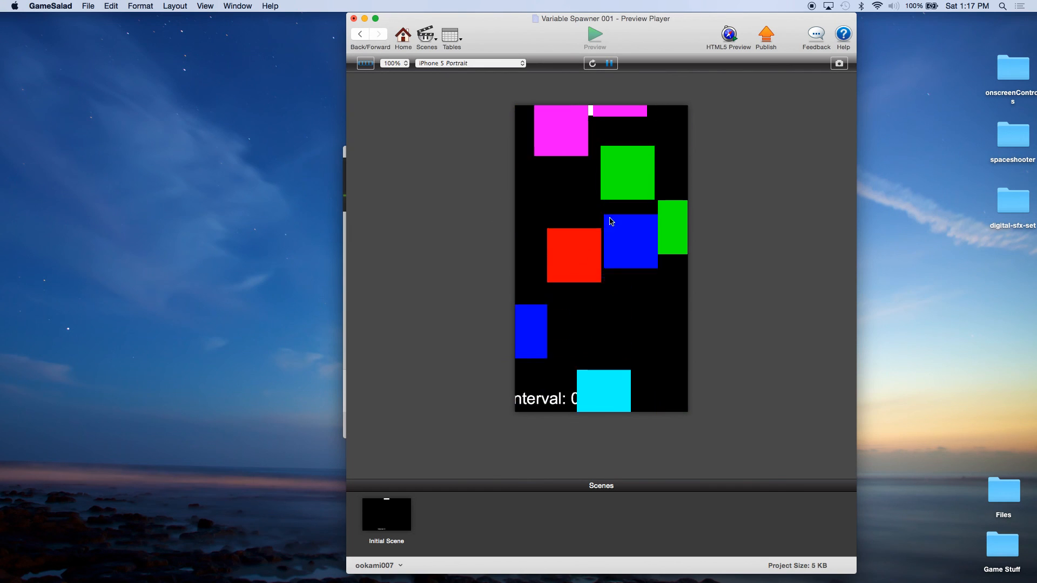
{"action": "left_click", "coordinate": [613, 197]}
{"action": "left_click", "coordinate": [632, 215]}
{"action": "left_click", "coordinate": [578, 229]}
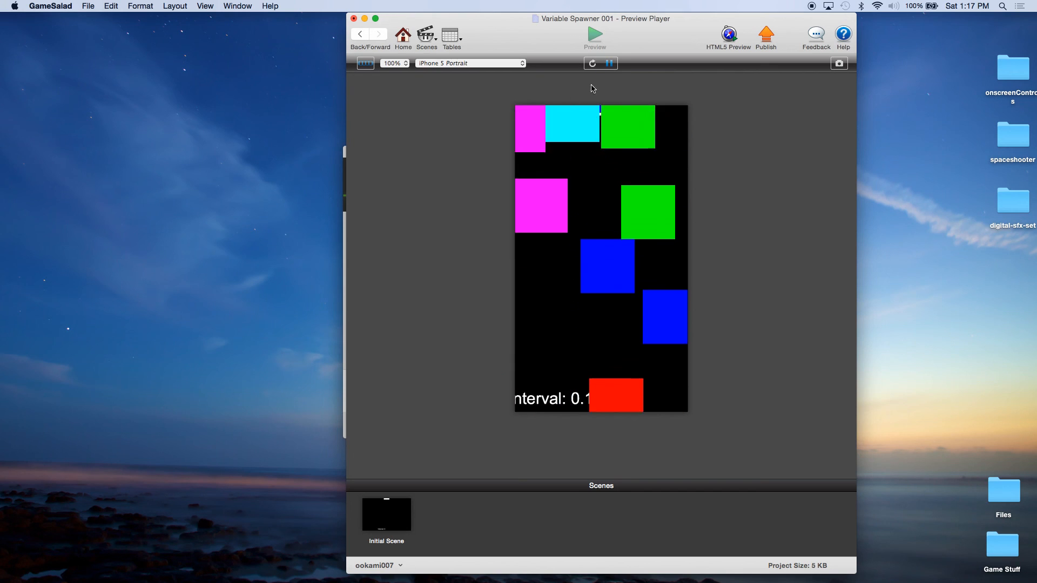
Step: Pause the scene preview and save the project
{"action": "left_click", "coordinate": [614, 69]}
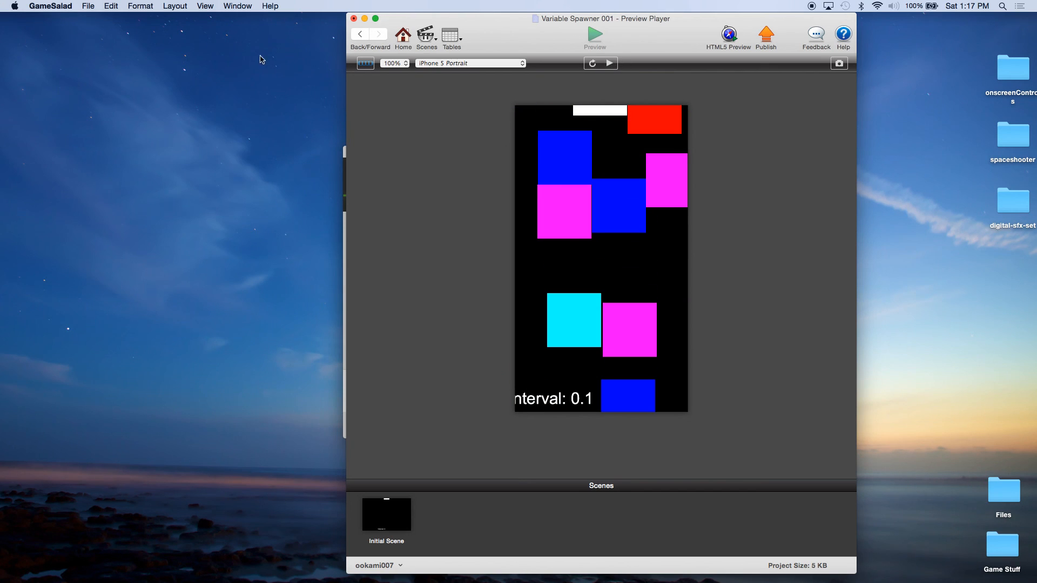
{"action": "left_click", "coordinate": [88, 6]}
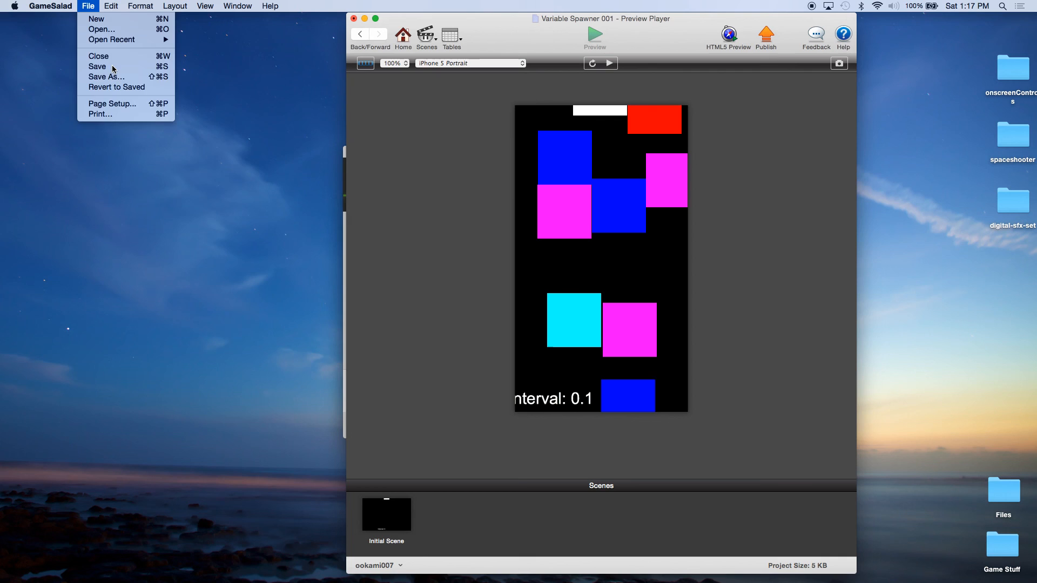
{"action": "left_click", "coordinate": [113, 66]}
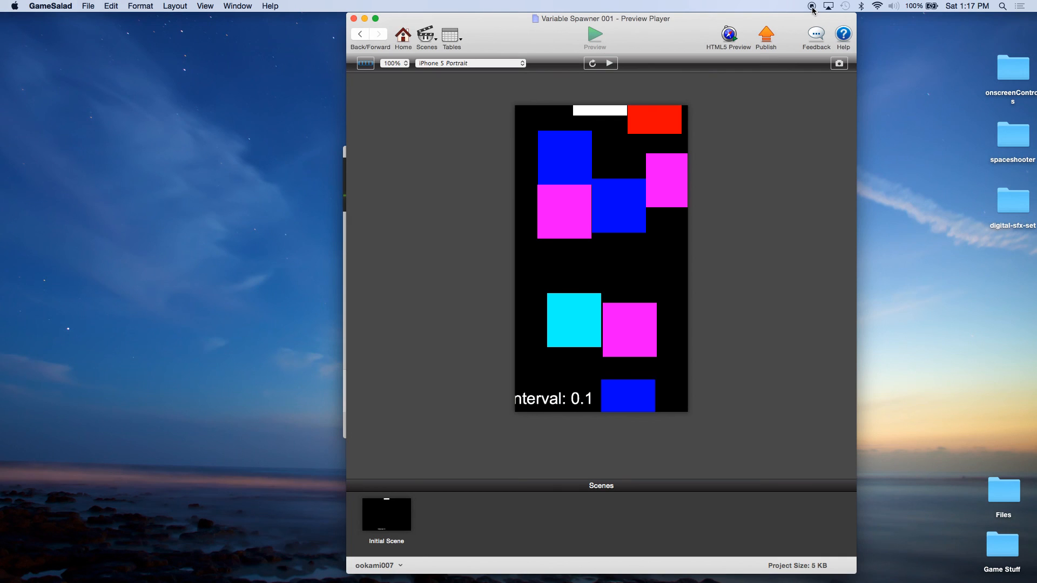